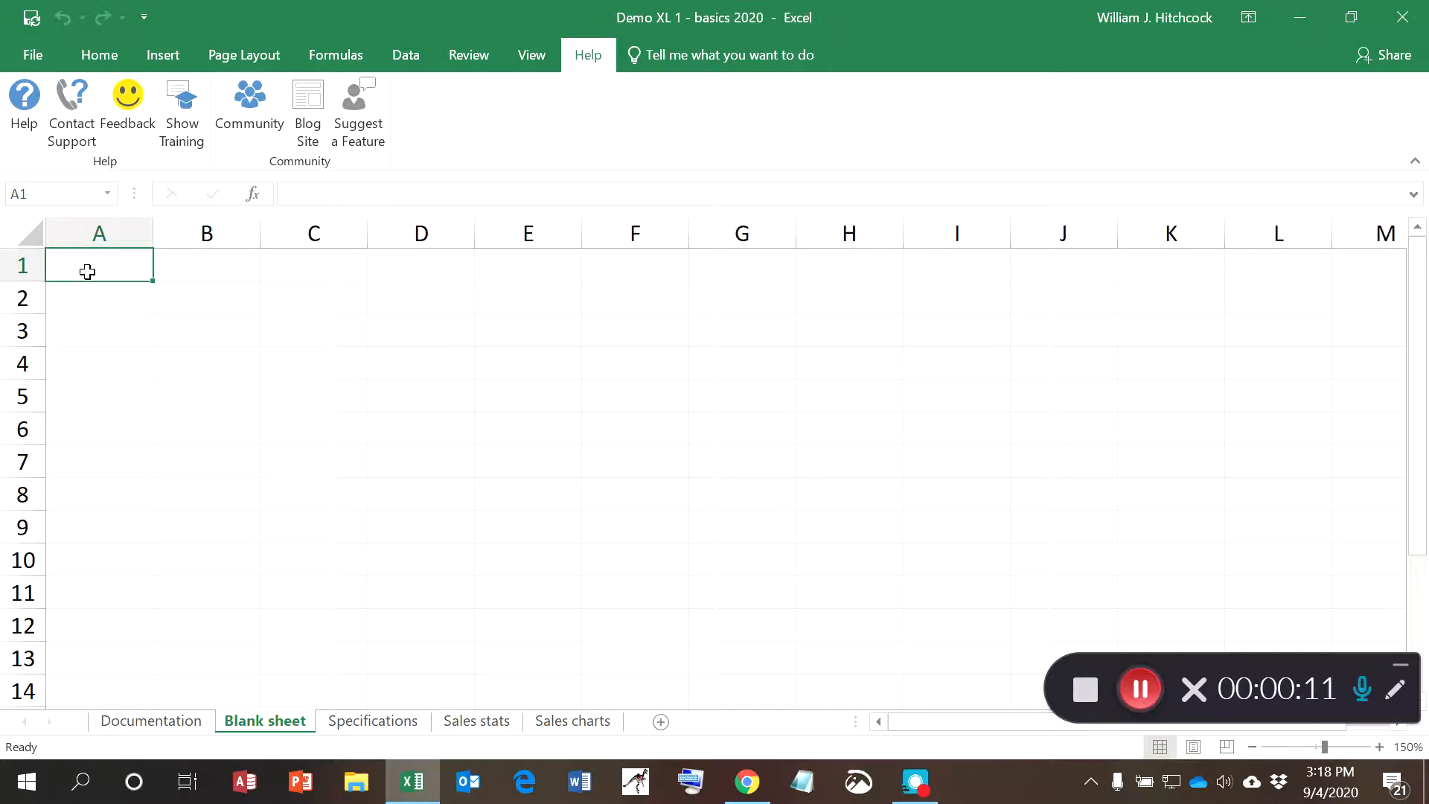
List Columns, Rows, Cells and Sheets in cells A1 to A4 of the blank sheet.
{"action": "left_click", "coordinate": [113, 59]}
{"action": "left_click", "coordinate": [99, 265]}
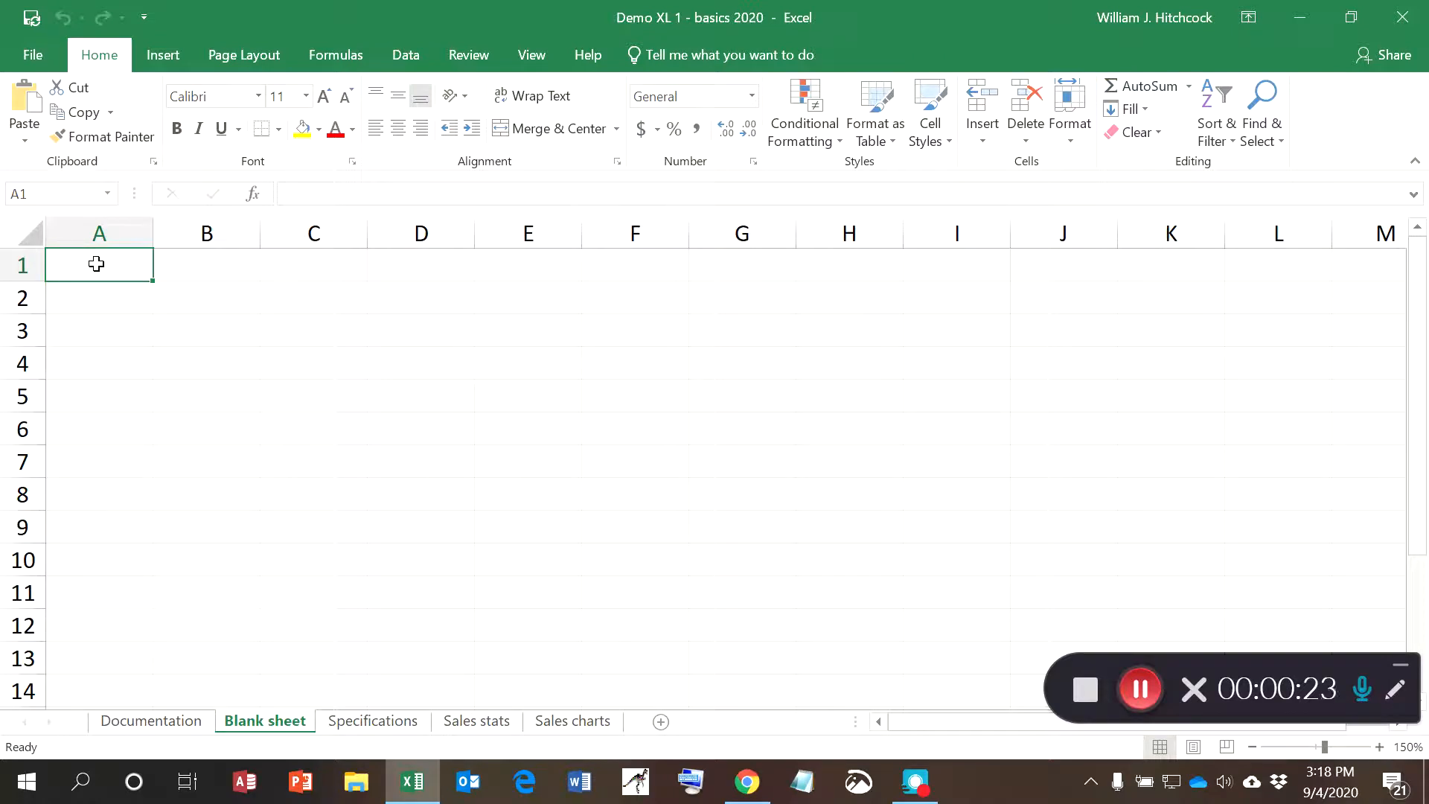
{"action": "type", "text": "Columns"}
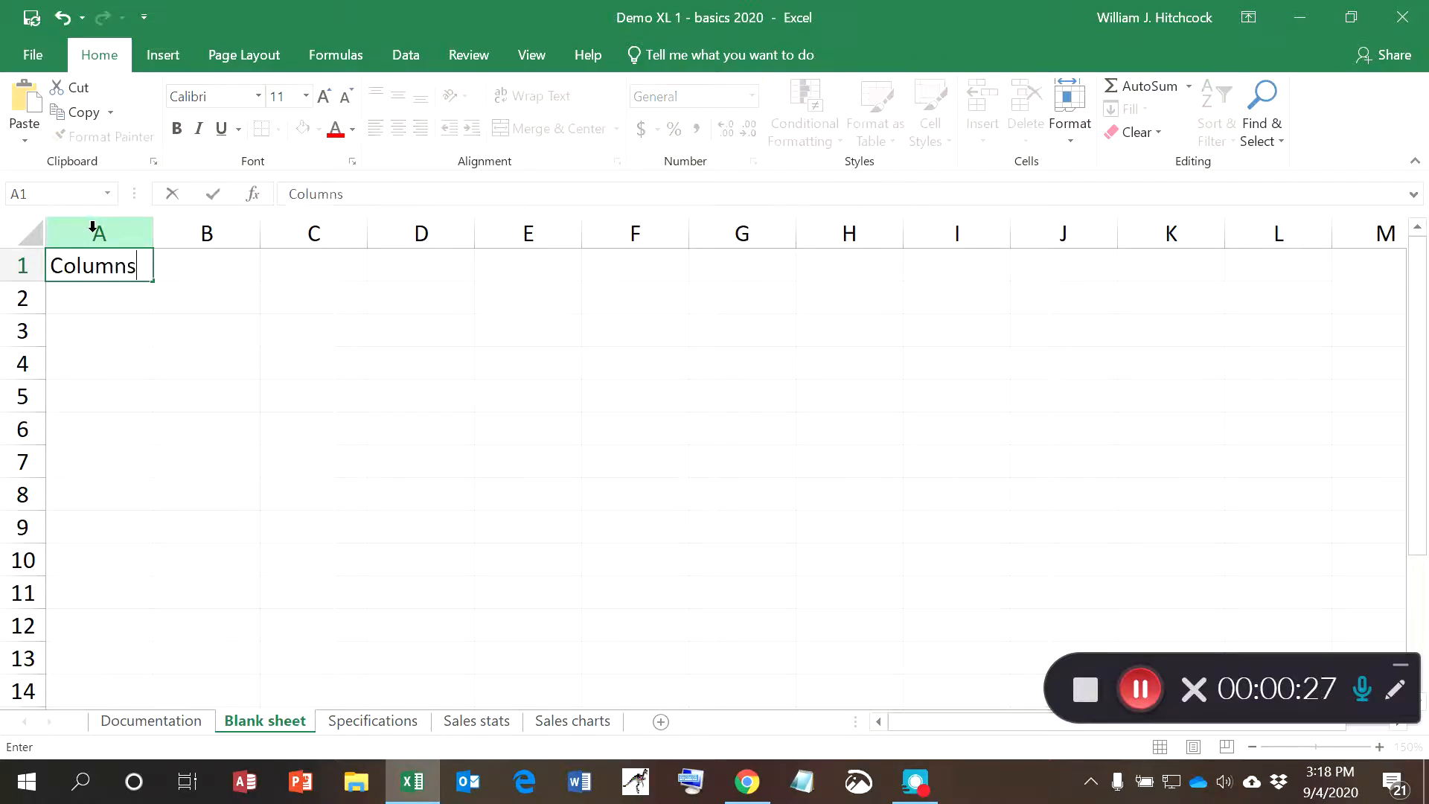
{"action": "key", "text": "Return"}
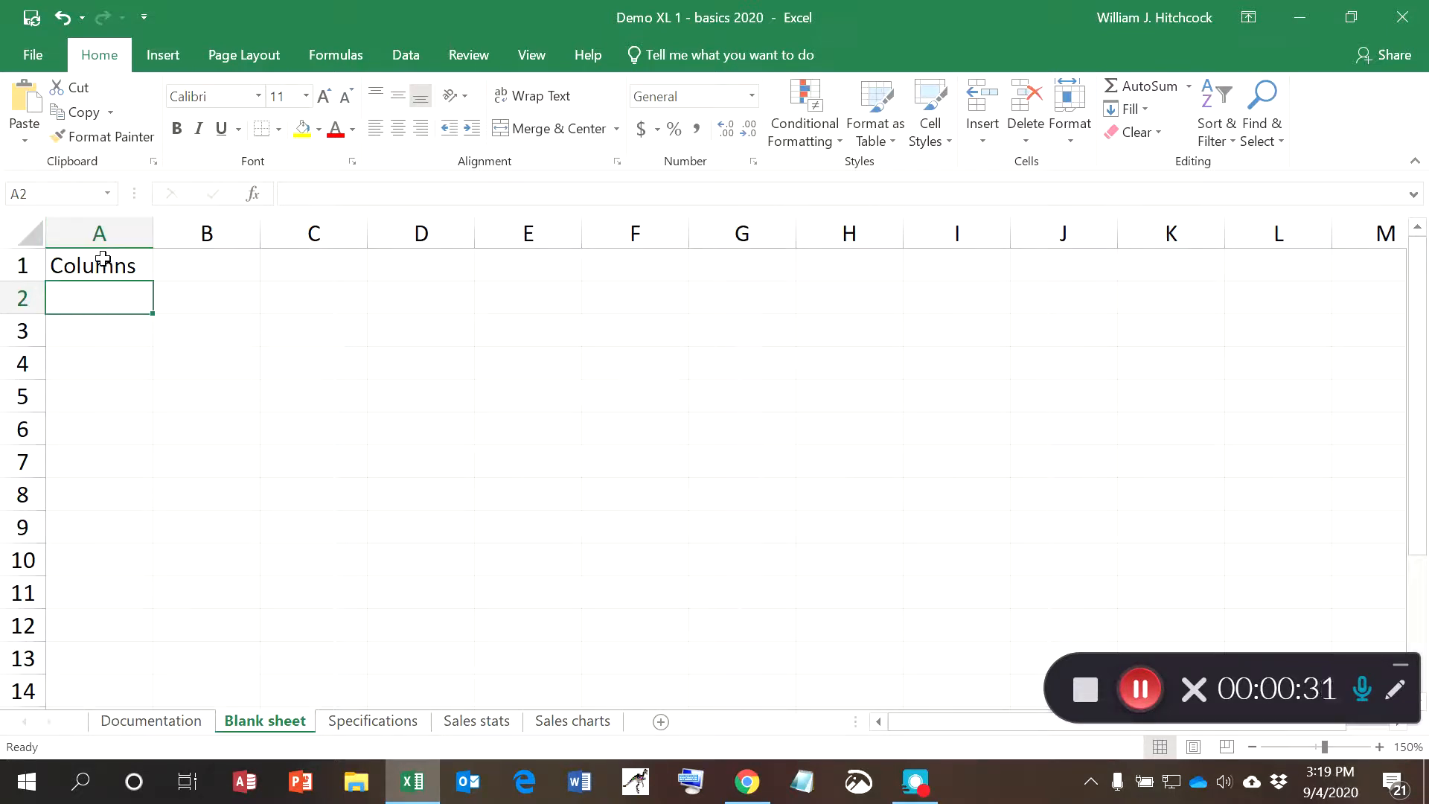
{"action": "type", "text": "Rows"}
{"action": "key", "text": "Return"}
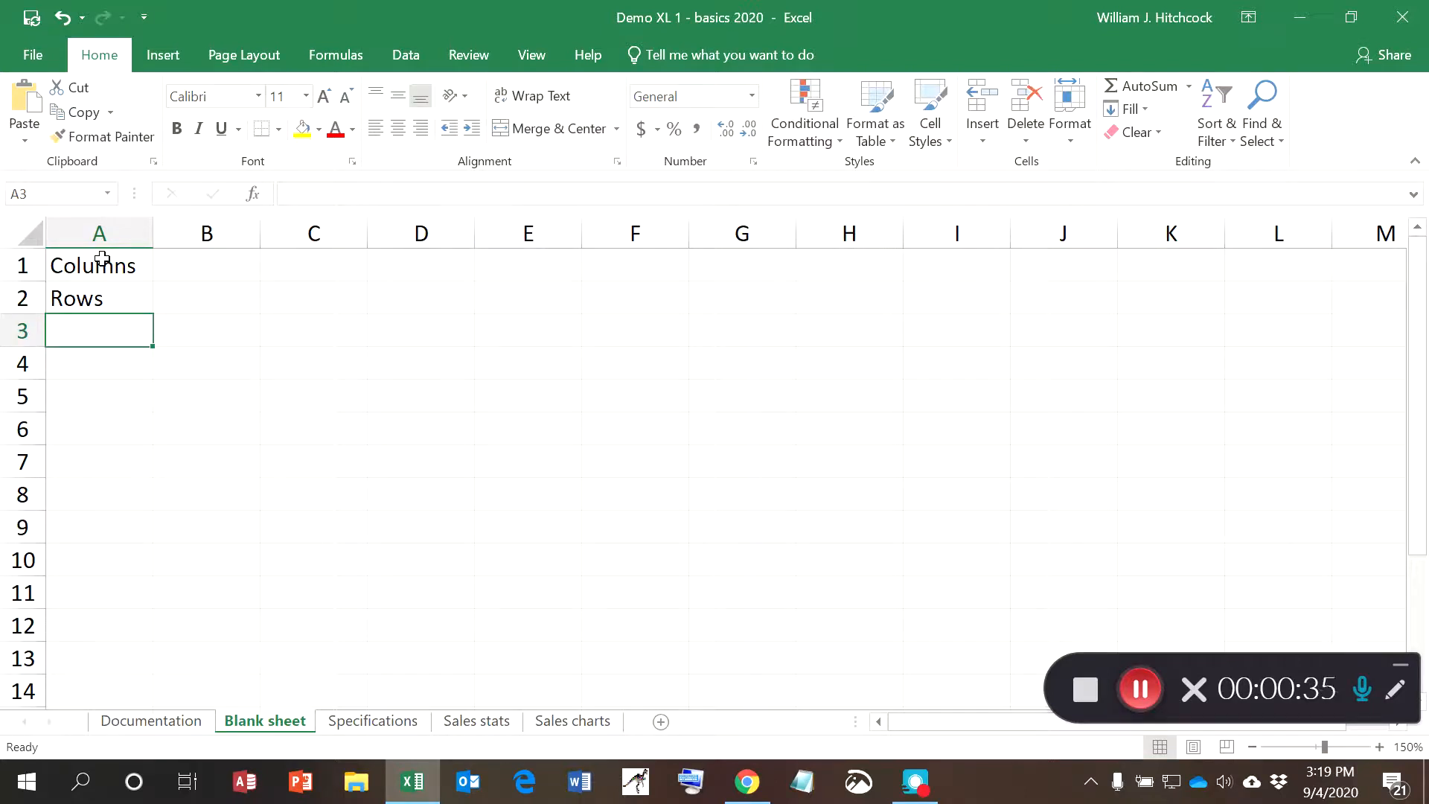
{"action": "type", "text": "Cells"}
{"action": "key", "text": "Return"}
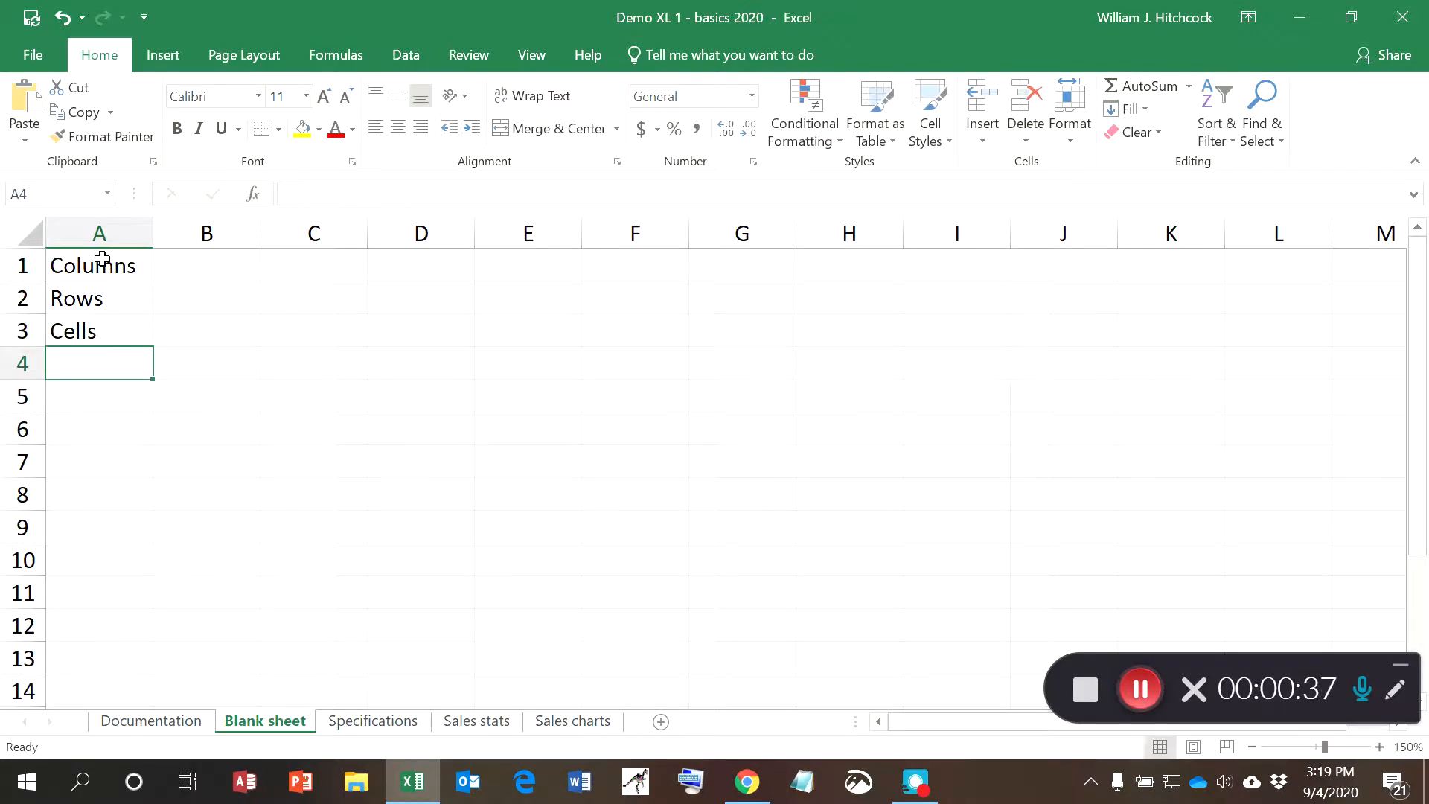
{"action": "type", "text": "Sheets"}
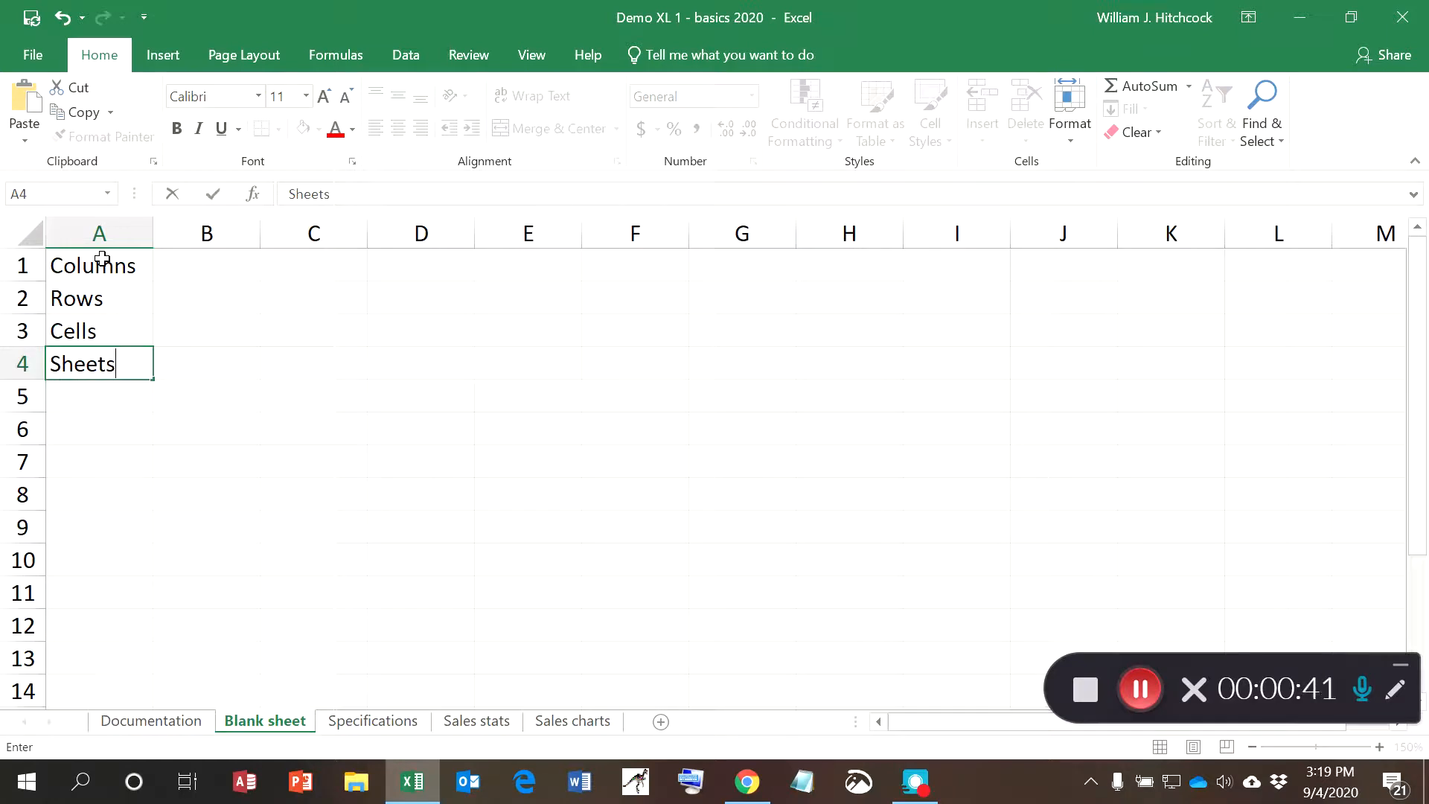
{"action": "key", "text": "ctrl+Return"}
List Text, Numbers and Formulas/Functions in cells A6 to A8, leaving row 5 empty.
{"action": "key", "text": "Up"}
{"action": "key", "text": "Up"}
{"action": "key", "text": "Up"}
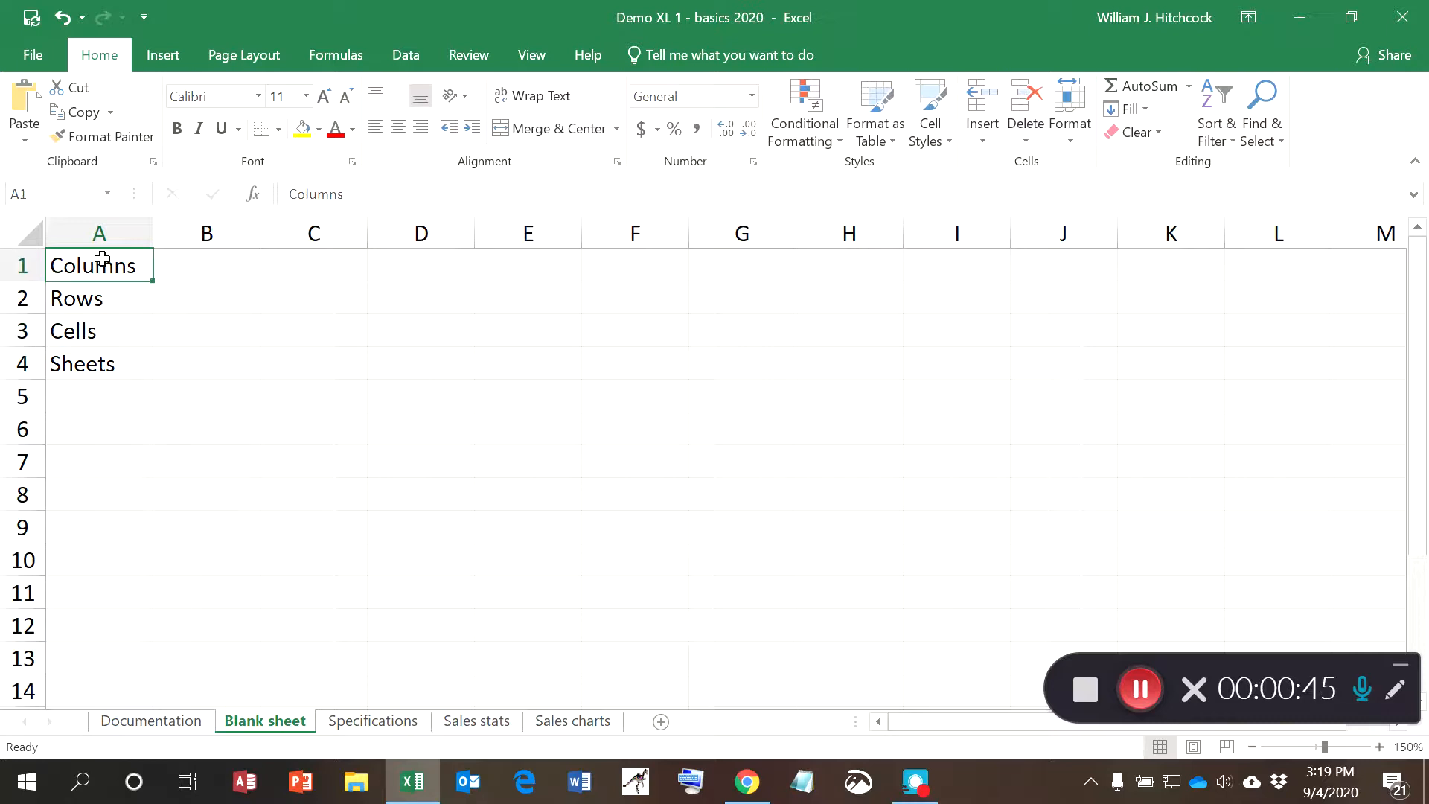
{"action": "key", "text": "Right"}
{"action": "key", "text": "Right"}
{"action": "key", "text": "Down"}
{"action": "key", "text": "Down"}
{"action": "key", "text": "Down"}
{"action": "key", "text": "Down"}
{"action": "key", "text": "Down"}
{"action": "key", "text": "Left"}
{"action": "key", "text": "Left"}
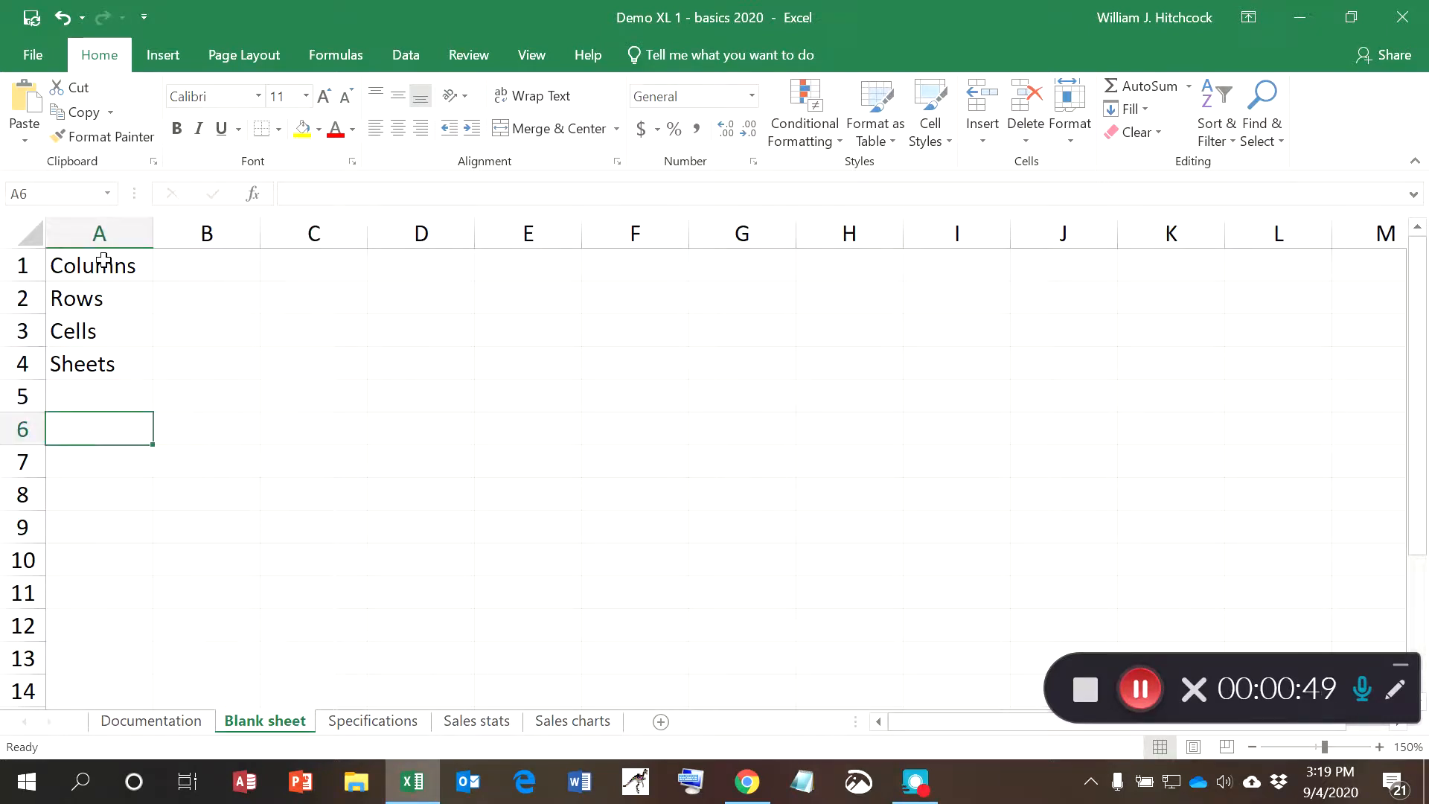
{"action": "type", "text": "Text"}
{"action": "key", "text": "Return"}
{"action": "type", "text": "Numbers"}
{"action": "key", "text": "Return"}
{"action": "type", "text": "Formu"}
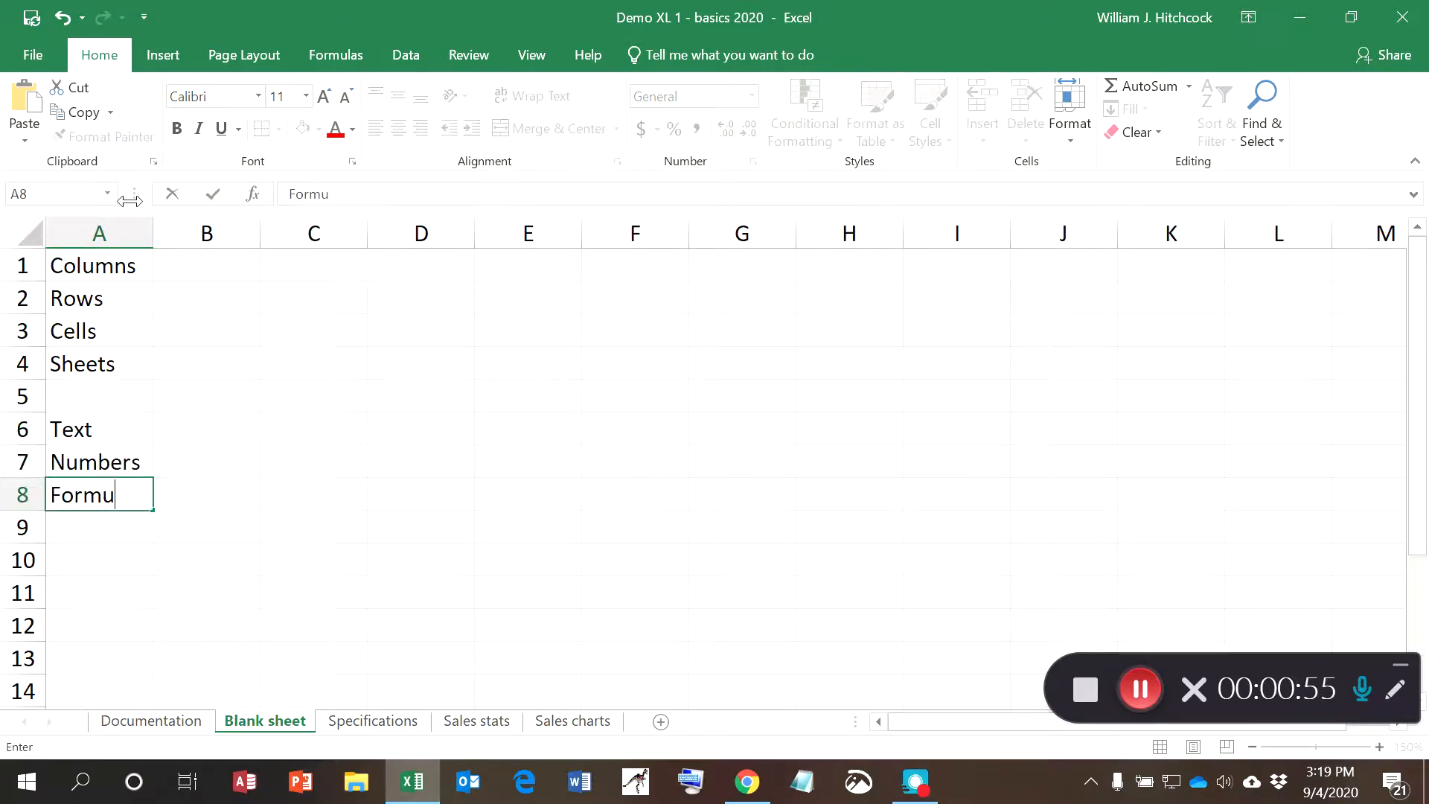
{"action": "type", "text": "las/Functions"}
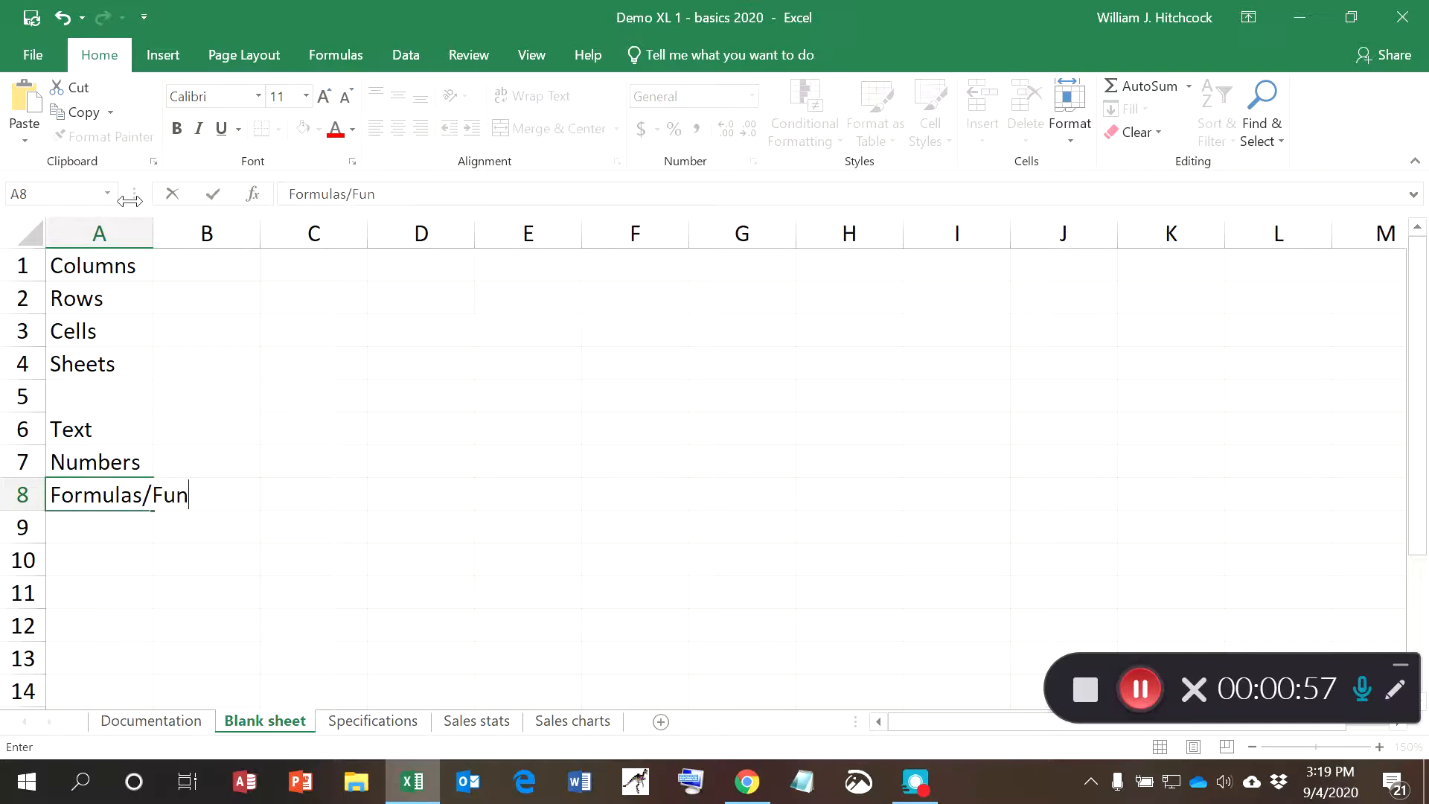
{"action": "key", "text": "Return"}
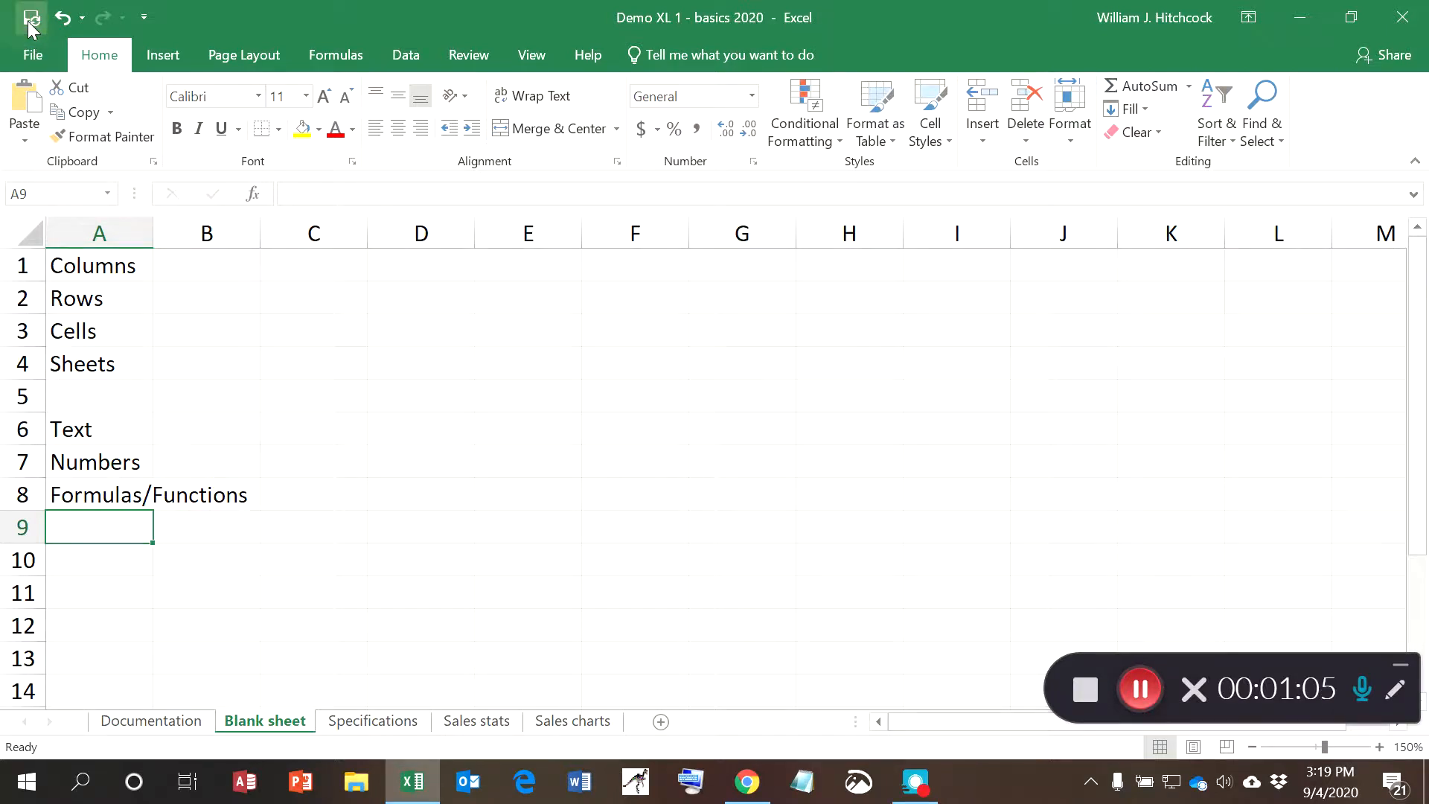
Enter A in cell B1, beside the Columns label.
{"action": "left_click", "coordinate": [98, 270]}
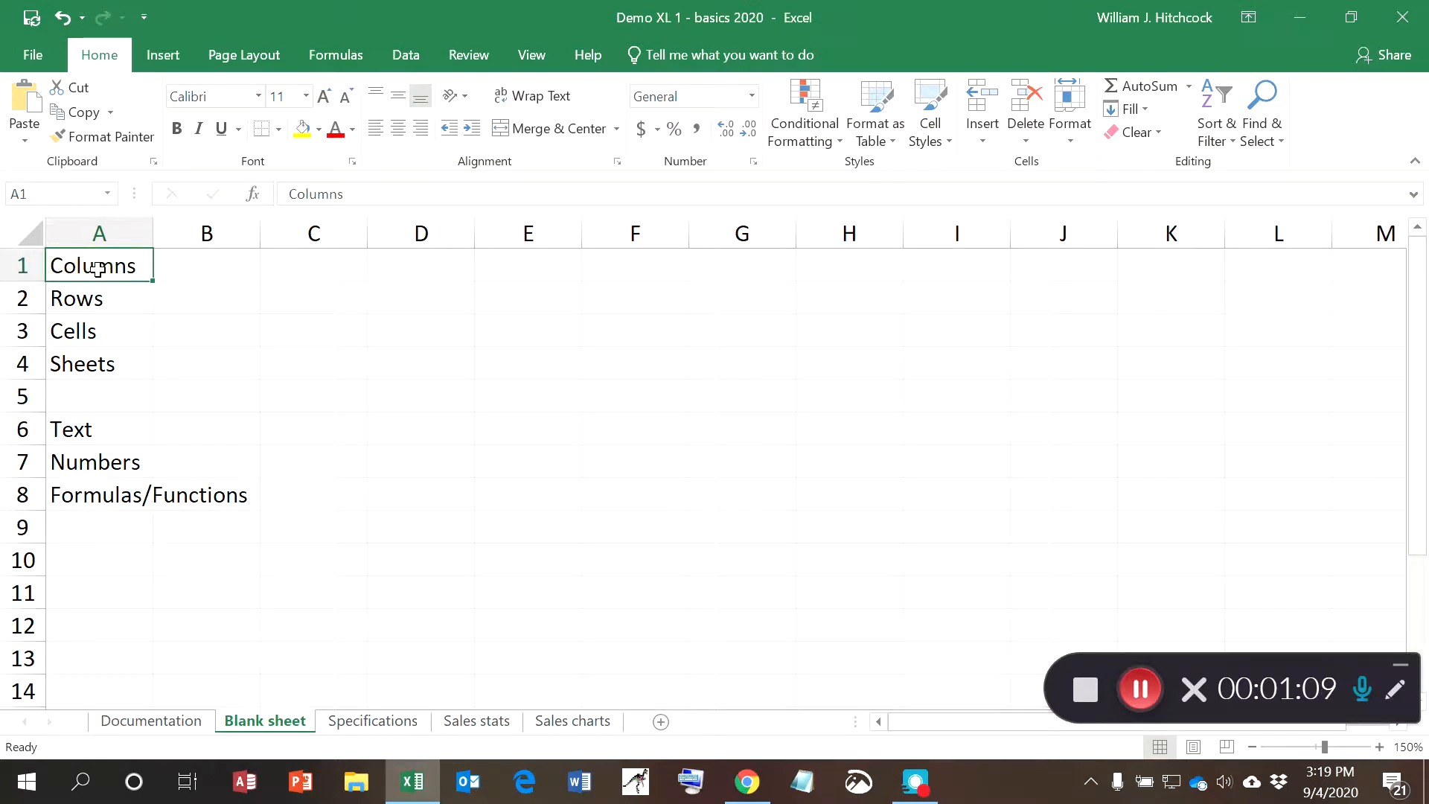
{"action": "key", "text": "Tab"}
{"action": "type", "text": "A"}
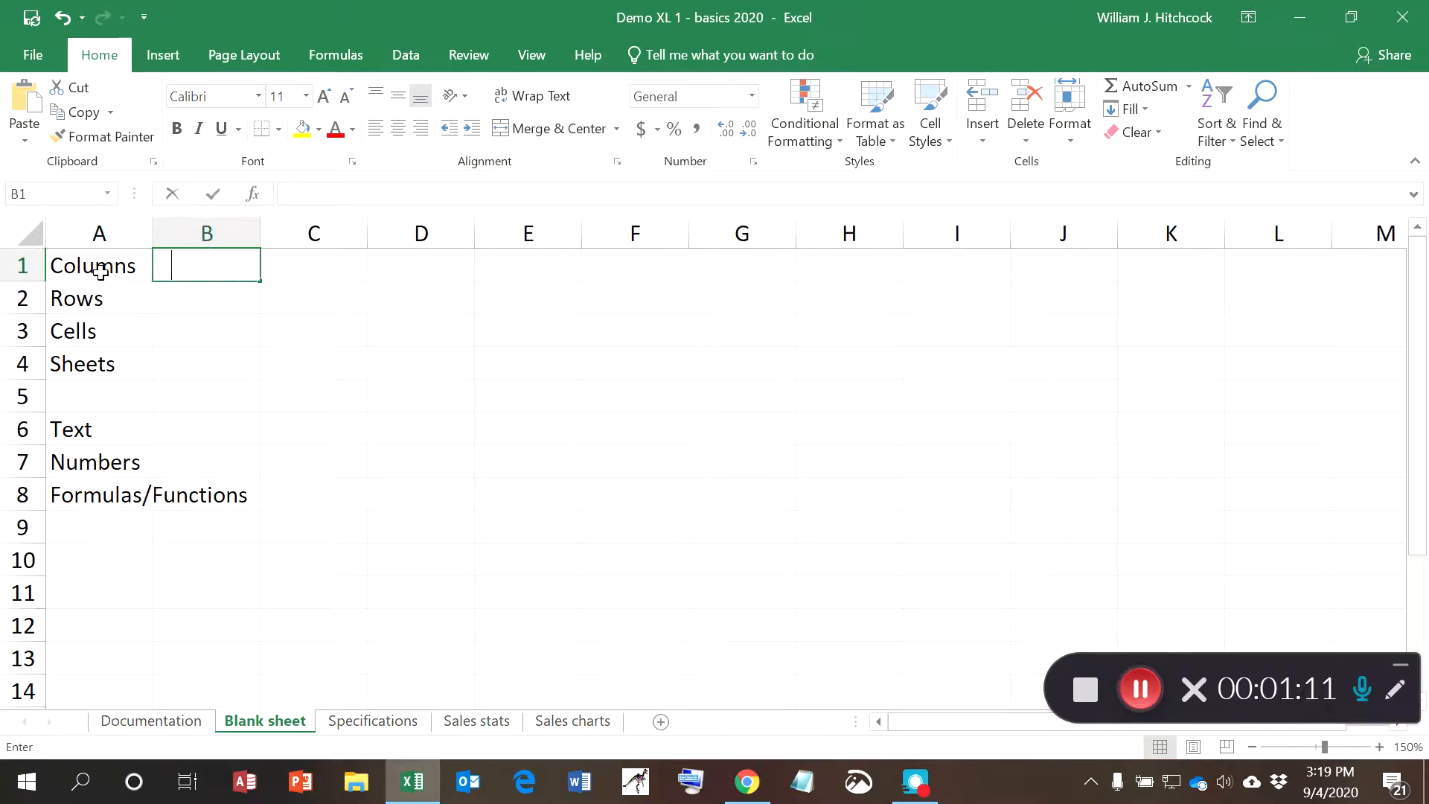
{"action": "key", "text": "Tab"}
Move cell by cell along row 1 to column Z to examine the single-letter column headings.
{"action": "key", "text": "Tab"}
{"action": "key", "text": "Tab"}
{"action": "key", "text": "Tab"}
{"action": "key", "text": "Tab"}
{"action": "key", "text": "Tab"}
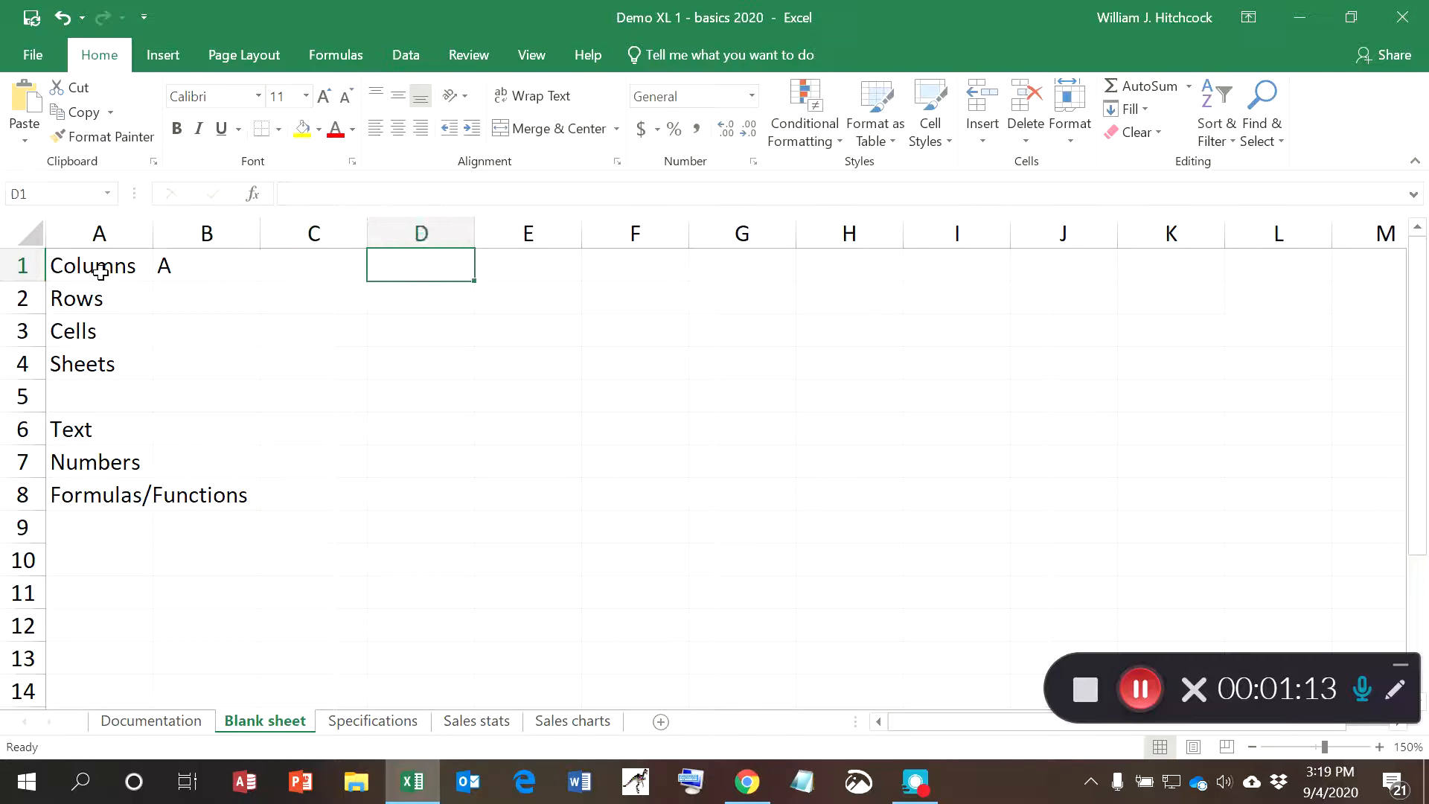
{"action": "key", "text": "Tab"}
{"action": "key", "text": "Tab"}
{"action": "key", "text": "Tab"}
{"action": "key", "text": "Tab"}
{"action": "key", "text": "Tab"}
{"action": "key", "text": "Tab"}
{"action": "key", "text": "Tab"}
{"action": "key", "text": "Tab"}
{"action": "key", "text": "Tab"}
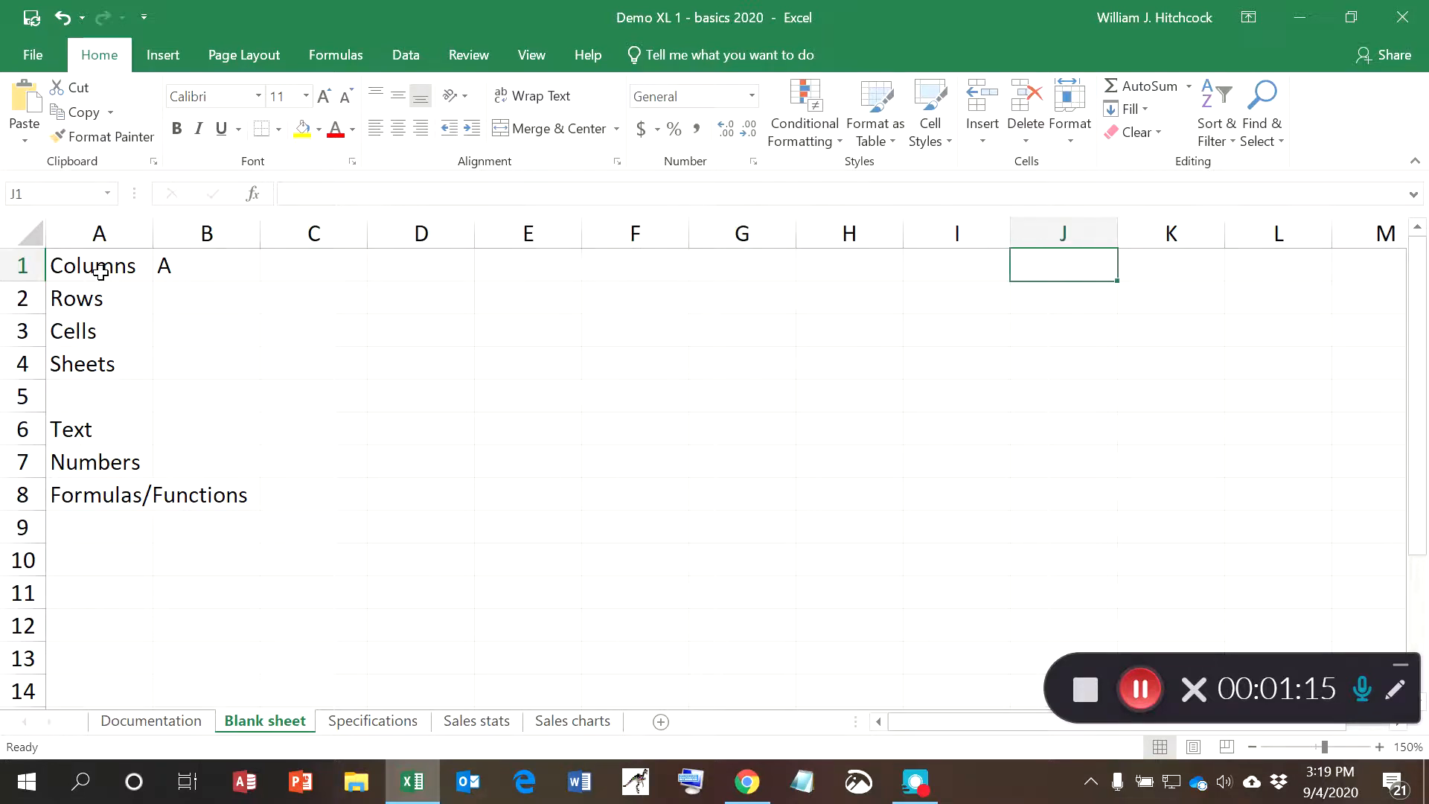
{"action": "key", "text": "Tab"}
{"action": "key", "text": "Tab"}
{"action": "key", "text": "Tab"}
{"action": "key", "text": "Tab"}
{"action": "key", "text": "Tab"}
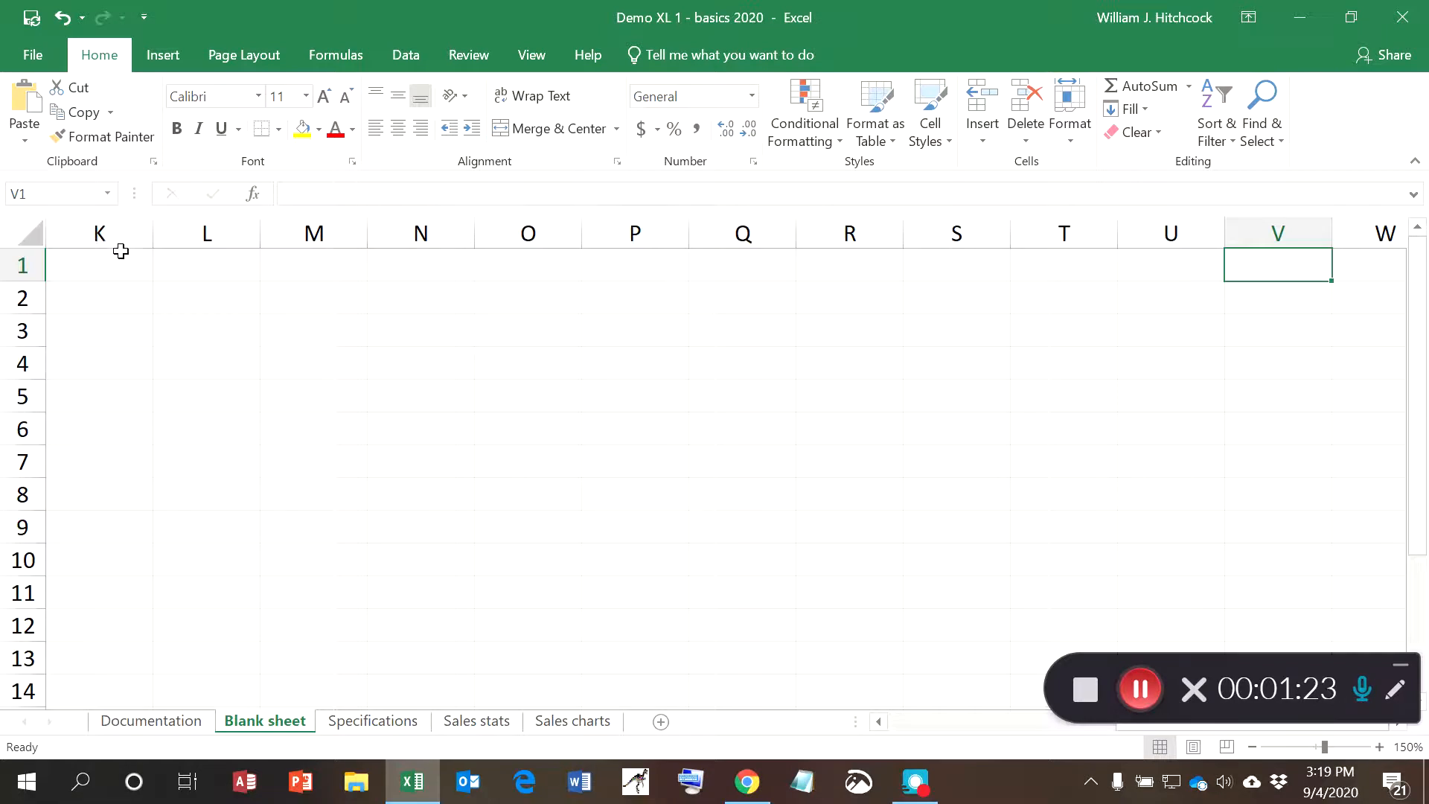
{"action": "key", "text": "Right"}
{"action": "key", "text": "Right"}
{"action": "key", "text": "Right"}
{"action": "key", "text": "Right"}
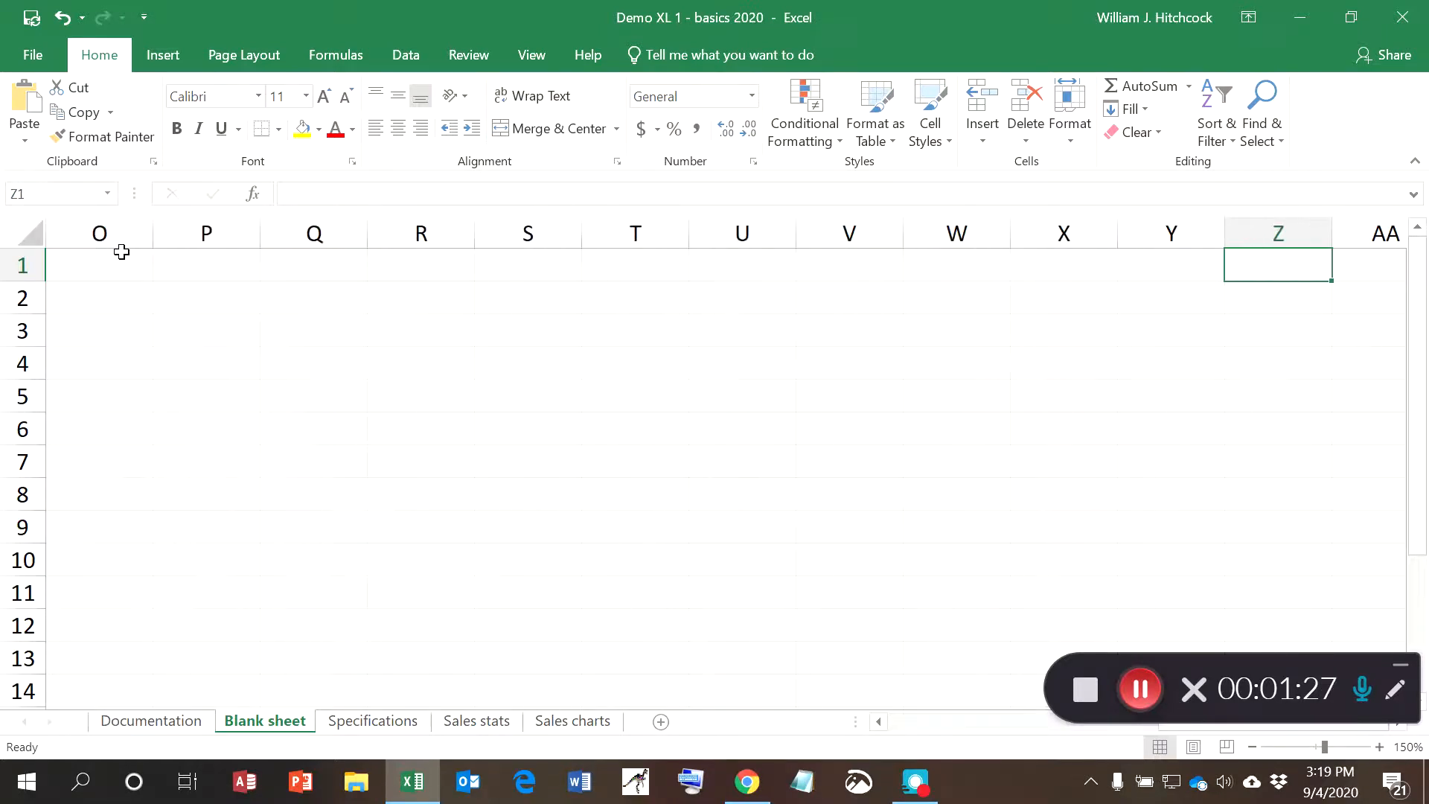
Continue along row 1 from column AA to column BO to examine how the headings are lettered past Z.
{"action": "key", "text": "Right"}
{"action": "key", "text": "Right"}
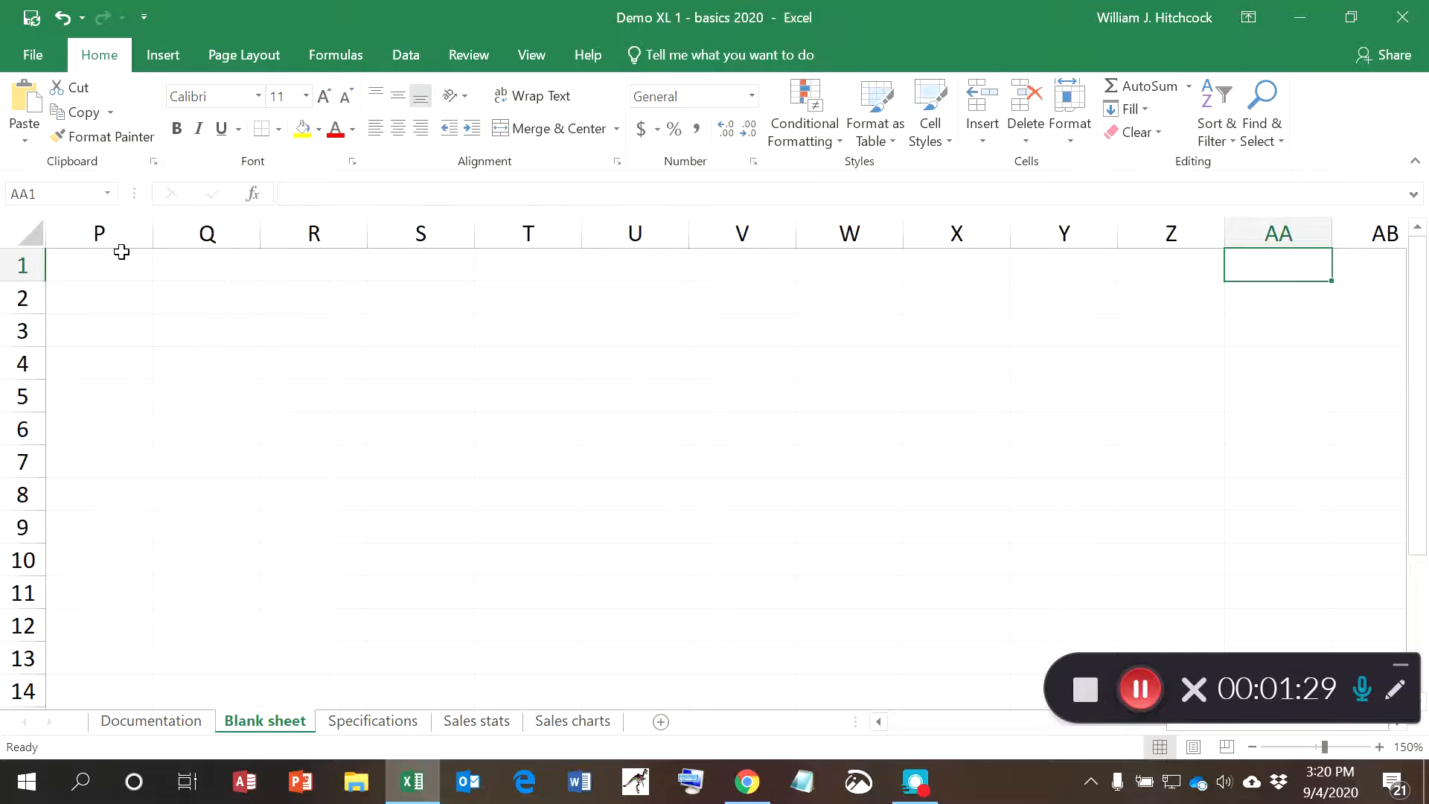
{"action": "key", "text": "Right"}
{"action": "key", "text": "Right"}
{"action": "key", "text": "Right"}
{"action": "key", "text": "Right"}
{"action": "key", "text": "Right"}
{"action": "key", "text": "Right"}
{"action": "key", "text": "Right"}
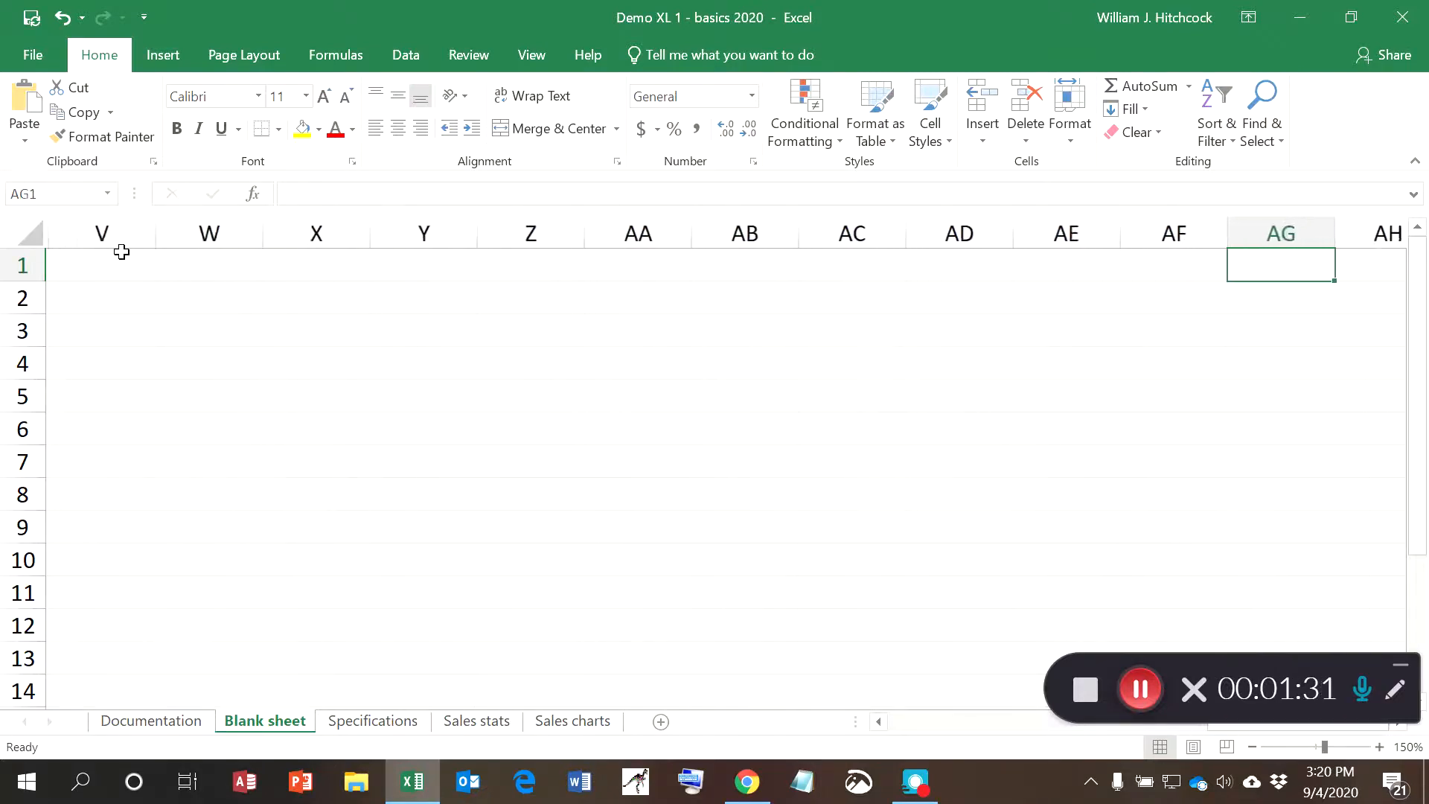
{"action": "key", "text": "Right"}
{"action": "key", "text": "Right"}
{"action": "key", "text": "Right"}
{"action": "key", "text": "Right"}
{"action": "key", "text": "Right"}
{"action": "key", "text": "Right"}
{"action": "key", "text": "Right"}
{"action": "key", "text": "Right"}
{"action": "key", "text": "Right"}
{"action": "key", "text": "Right"}
{"action": "key", "text": "Right"}
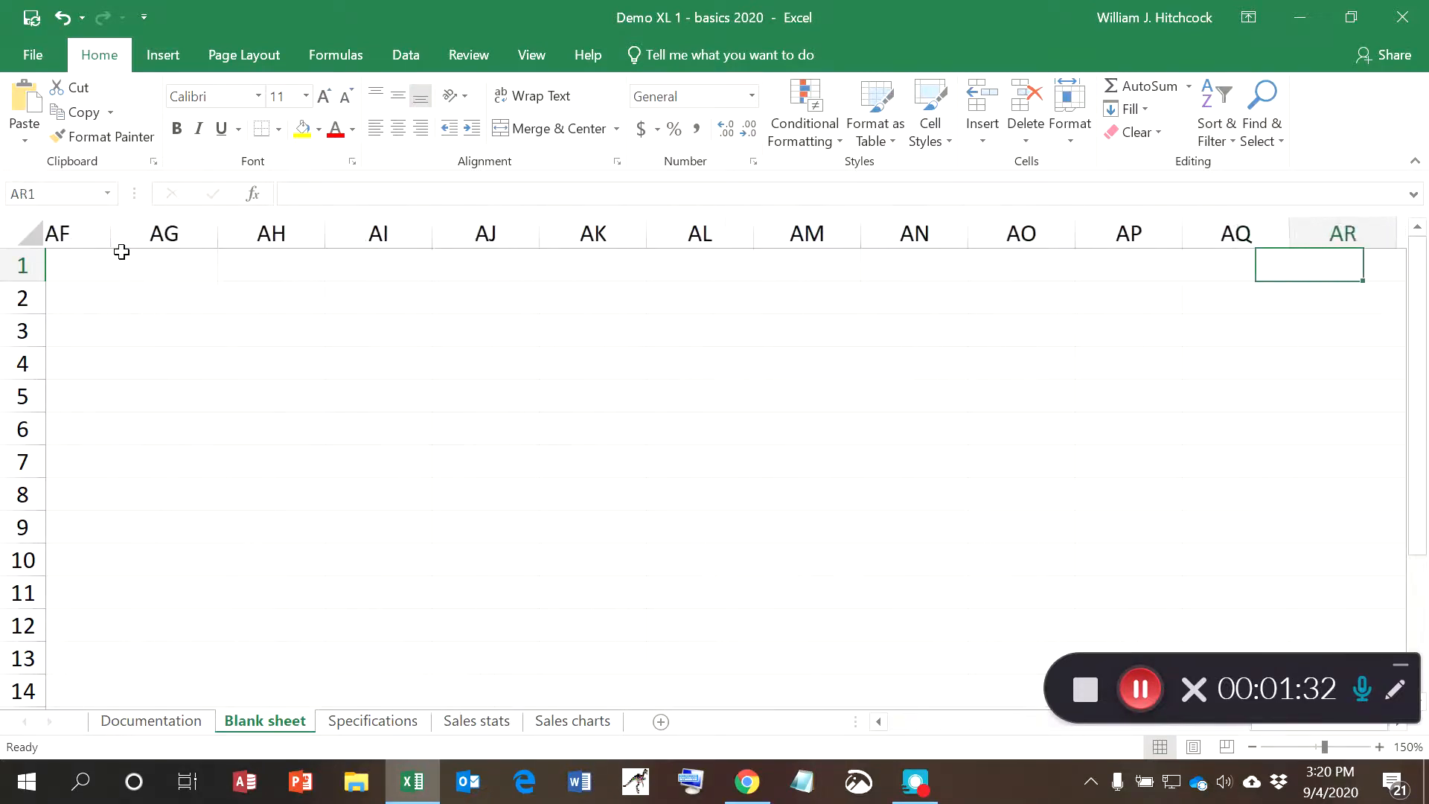
{"action": "key", "text": "Right"}
{"action": "key", "text": "Right"}
{"action": "key", "text": "Right"}
{"action": "key", "text": "Right"}
{"action": "key", "text": "Right"}
{"action": "key", "text": "Right"}
{"action": "key", "text": "Right"}
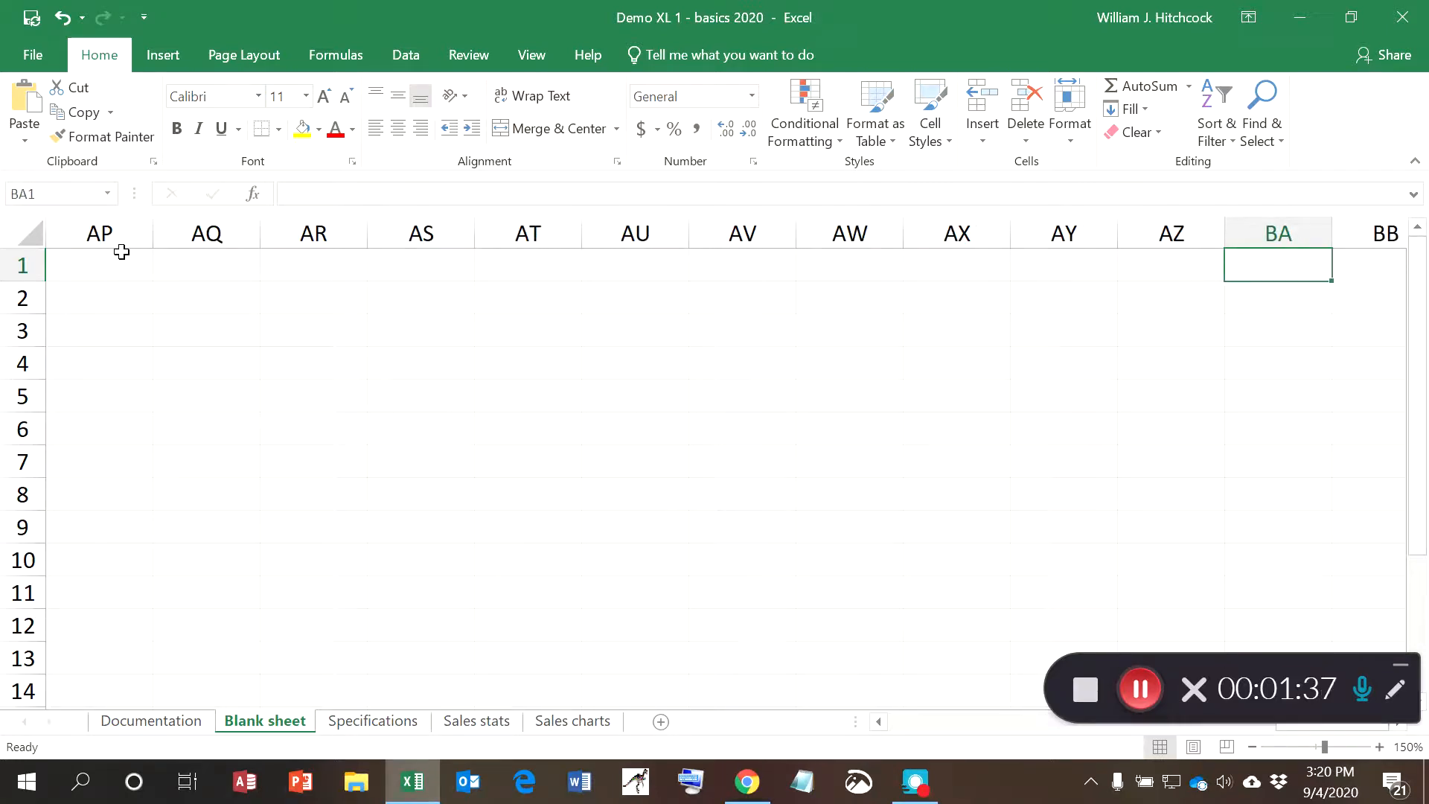
{"action": "key", "text": "Right"}
{"action": "key", "text": "Right"}
{"action": "key", "text": "Right"}
{"action": "key", "text": "Right"}
{"action": "key", "text": "Right"}
{"action": "key", "text": "Right"}
{"action": "key", "text": "Right"}
{"action": "key", "text": "Right"}
{"action": "key", "text": "Right"}
{"action": "key", "text": "Right"}
{"action": "key", "text": "Right"}
{"action": "key", "text": "Right"}
{"action": "key", "text": "Right"}
{"action": "key", "text": "Right"}
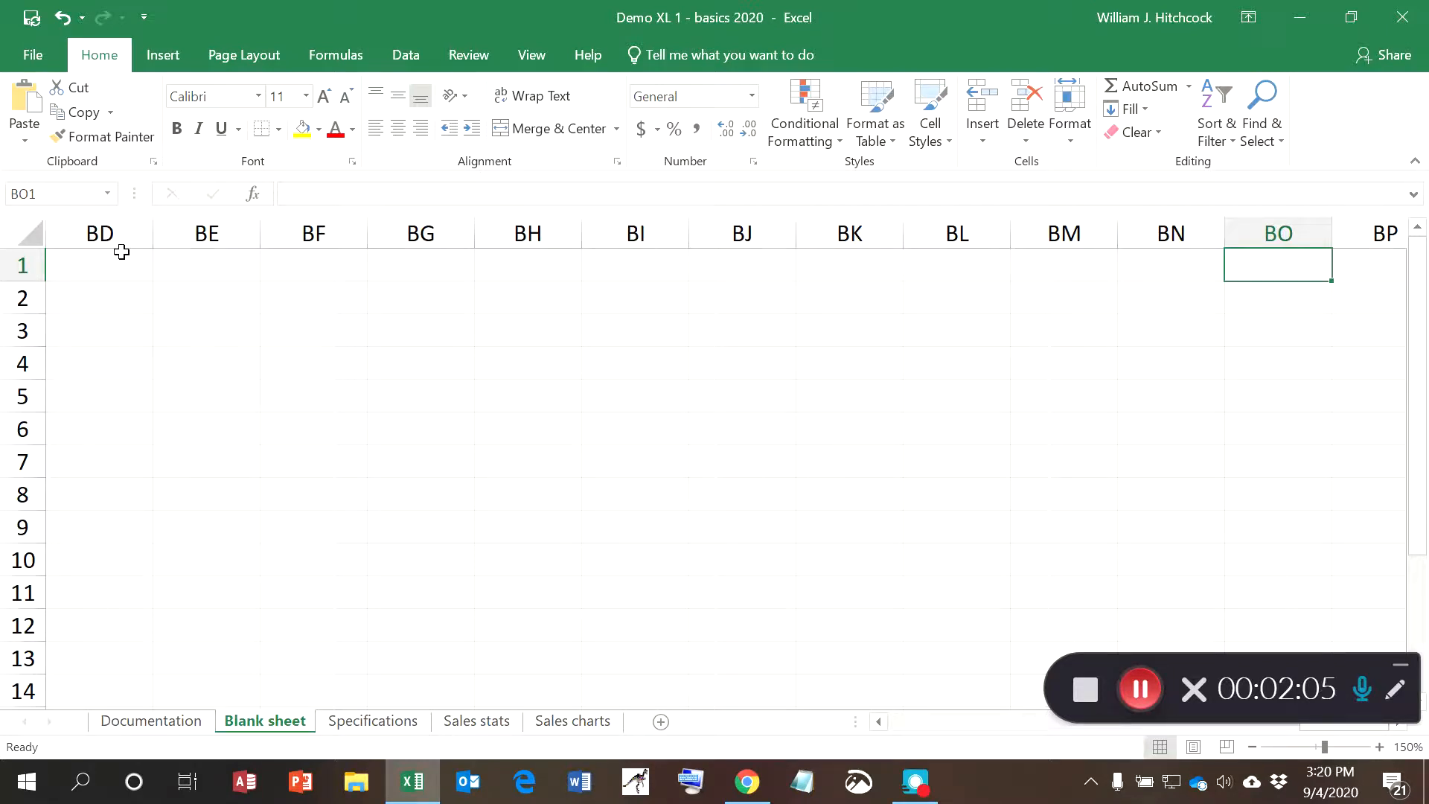
Return to the start of the sheet and enter 1 in cell B2, beside the Rows label.
{"action": "key", "text": "ctrl+Home"}
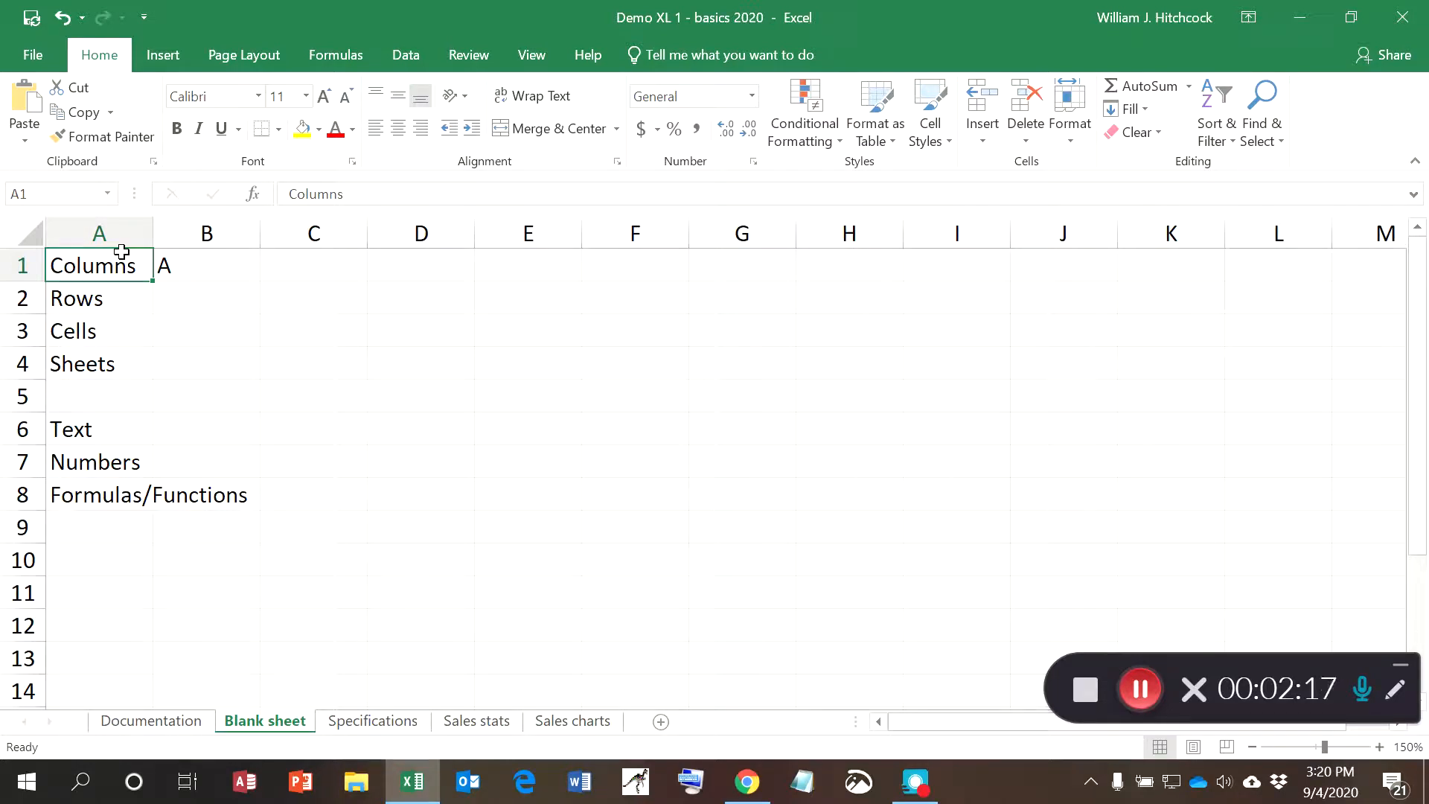
{"action": "key", "text": "Down"}
{"action": "key", "text": "Right"}
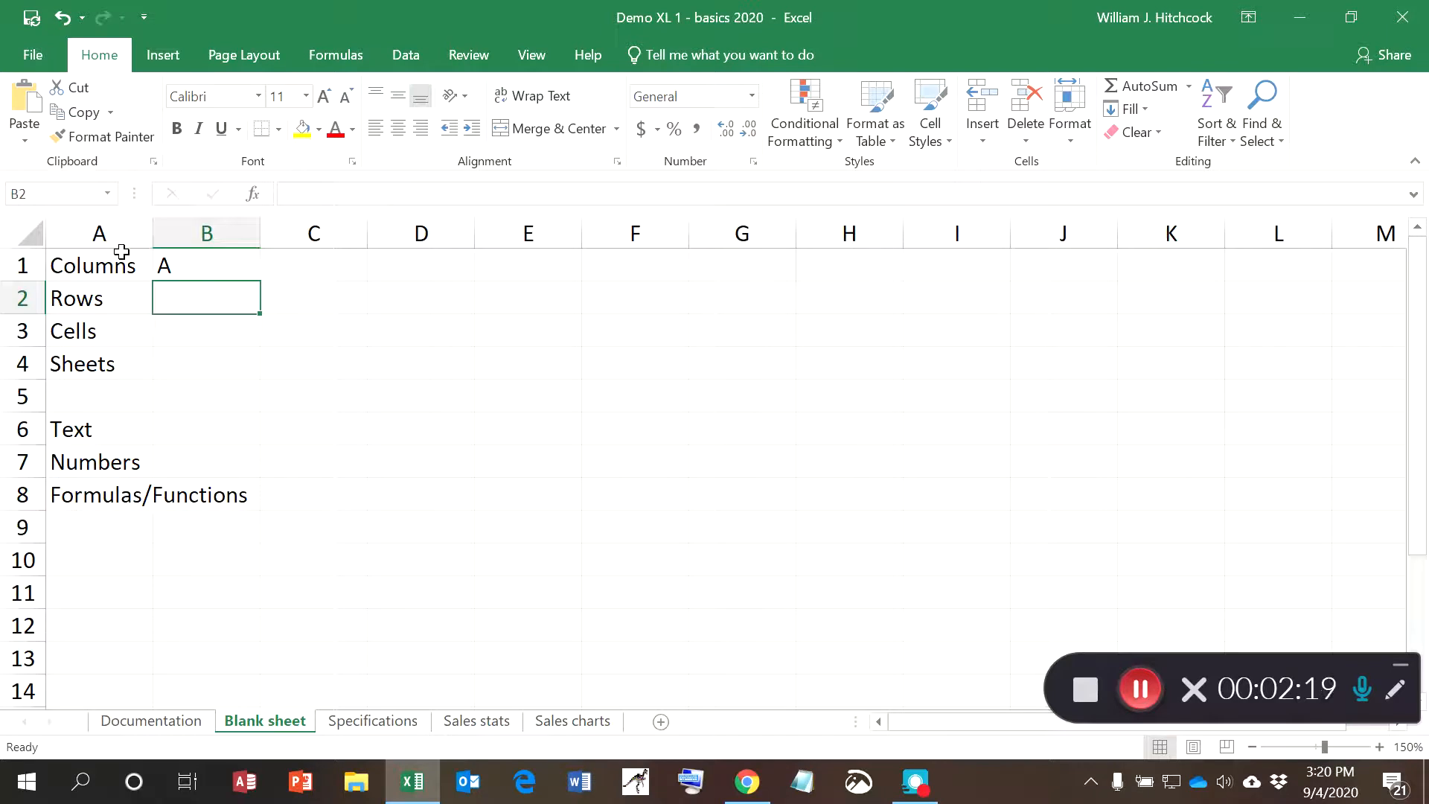
{"action": "type", "text": "1"}
{"action": "key", "text": "Return"}
Move cell by cell down column B to row 894 to examine how the rows are numbered.
{"action": "key", "text": "Down"}
{"action": "key", "text": "Down"}
{"action": "key", "text": "Down"}
{"action": "key", "text": "Down"}
{"action": "key", "text": "Down"}
{"action": "key", "text": "Down"}
{"action": "key", "text": "Down"}
{"action": "key", "text": "Down"}
{"action": "key", "text": "Down"}
{"action": "key", "text": "Down"}
{"action": "key", "text": "Down"}
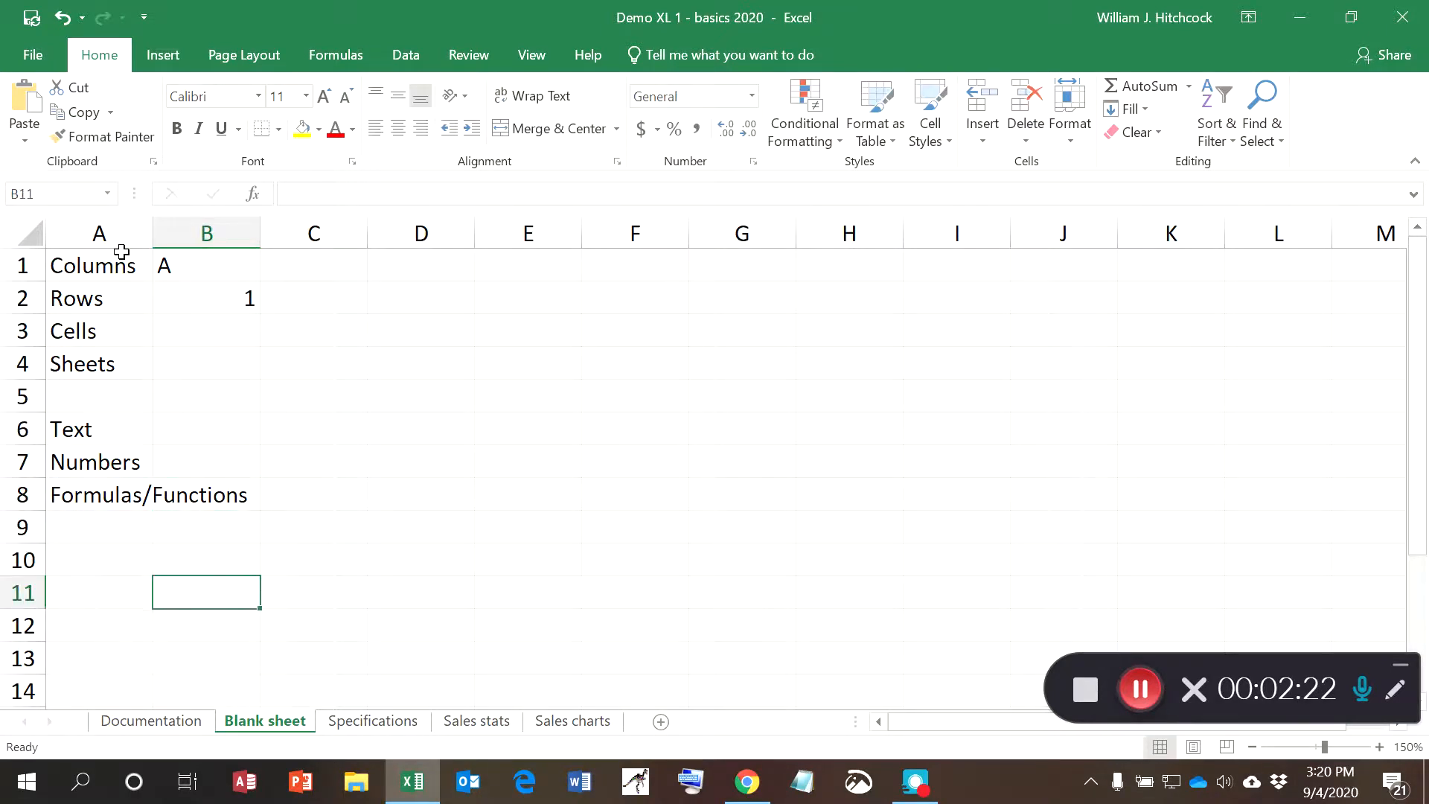
{"action": "key", "text": "Down"}
{"action": "key", "text": "Down"}
{"action": "key", "text": "Down"}
{"action": "key", "text": "Down"}
{"action": "key", "text": "Down"}
{"action": "key", "text": "Down"}
{"action": "key", "text": "Down"}
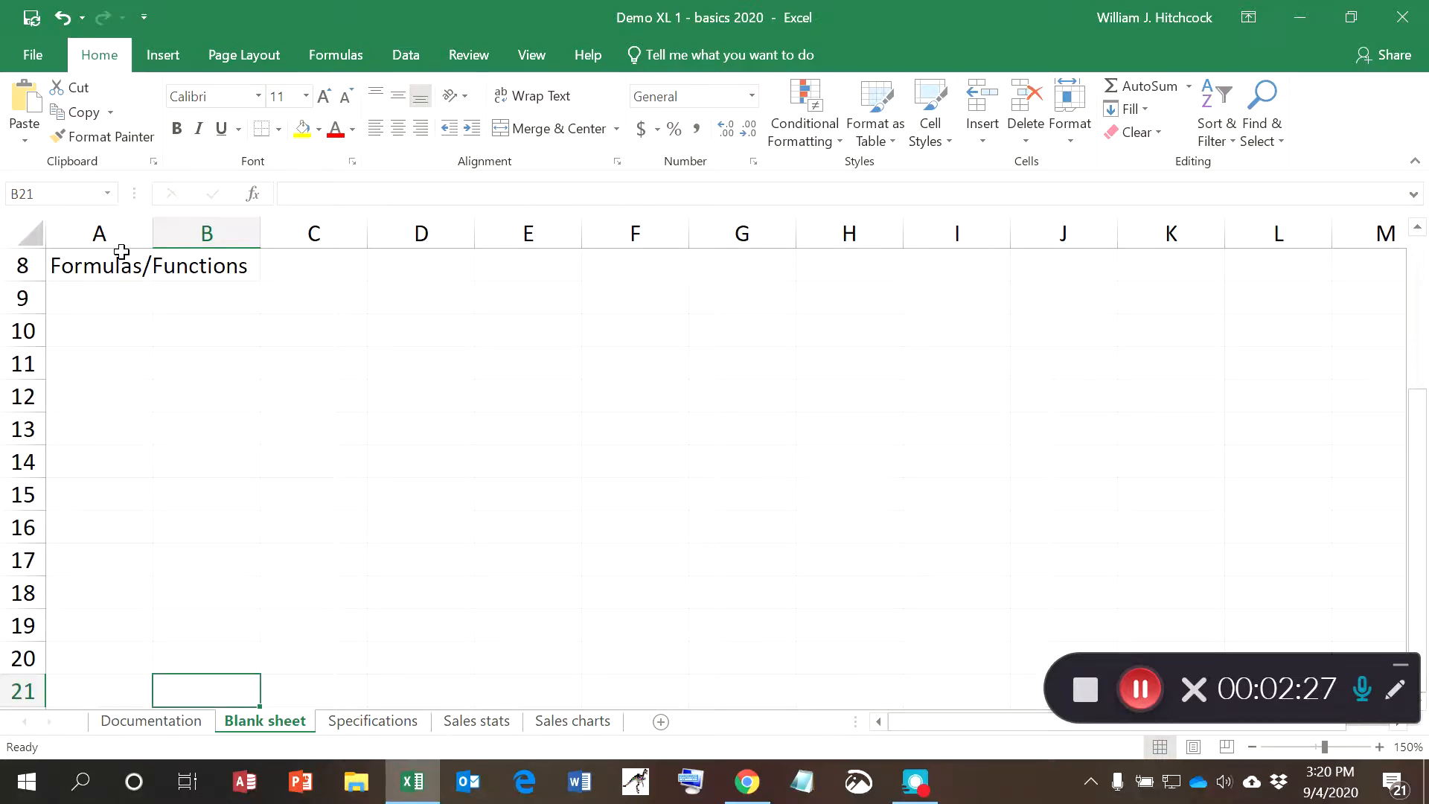
{"action": "key", "text": "Down"}
{"action": "key", "text": "Down"}
{"action": "key", "text": "Down"}
{"action": "key", "text": "Down"}
{"action": "key", "text": "Down"}
{"action": "key", "text": "Down"}
{"action": "key", "text": "Down"}
{"action": "key", "text": "Down"}
{"action": "key", "text": "Down"}
{"action": "key", "text": "Down"}
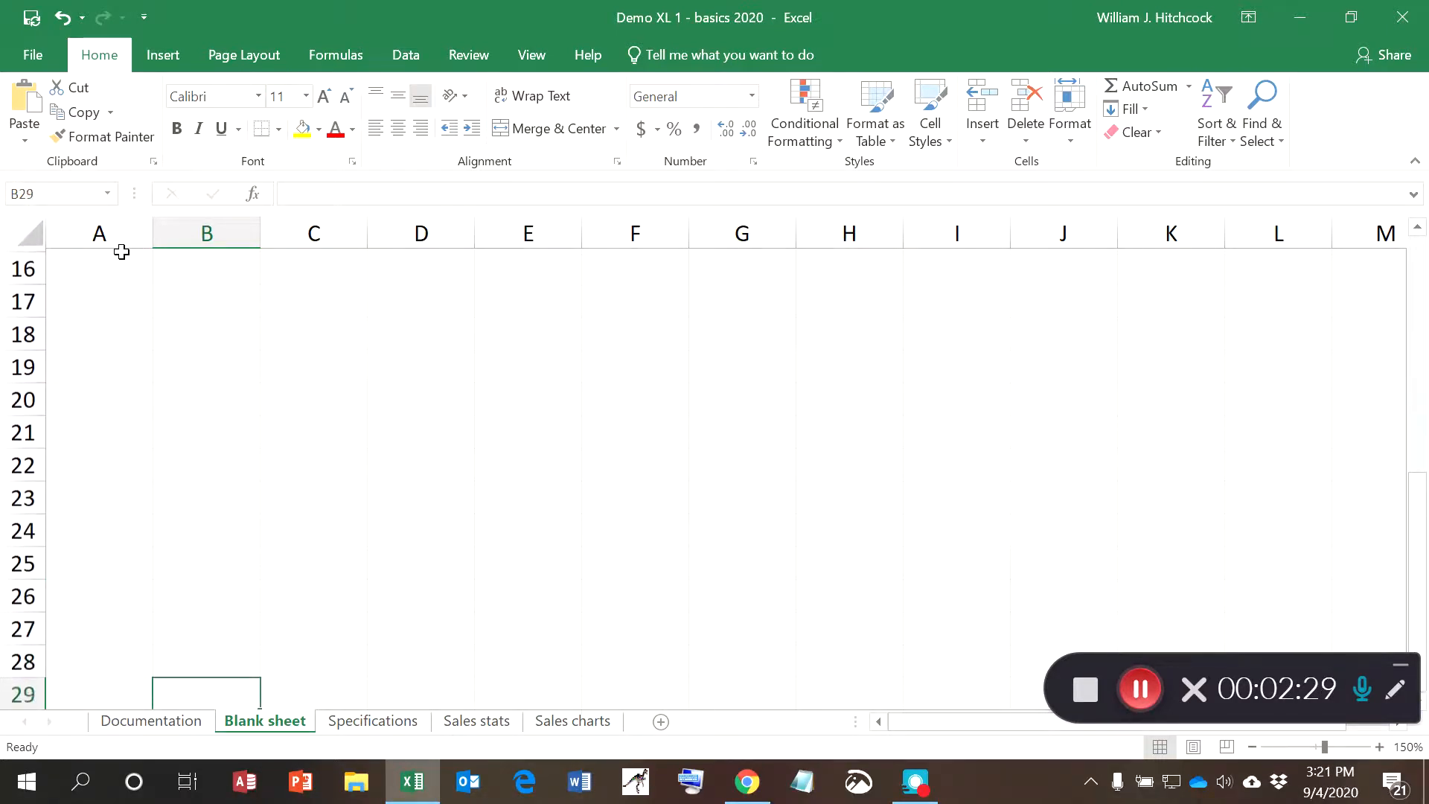
{"action": "key", "text": "Down"}
{"action": "key", "text": "Down"}
{"action": "key", "text": "Down"}
{"action": "key", "text": "Down"}
{"action": "key", "text": "Down"}
{"action": "key", "text": "Down"}
{"action": "key", "text": "Down"}
{"action": "key", "text": "Down"}
{"action": "key", "text": "Down"}
{"action": "key", "text": "Down"}
{"action": "key", "text": "Down"}
{"action": "key", "text": "Down"}
{"action": "key", "text": "Down"}
{"action": "key", "text": "Down"}
{"action": "key", "text": "Down"}
{"action": "key", "text": "Down"}
{"action": "key", "text": "Down"}
{"action": "key", "text": "Down"}
{"action": "key", "text": "Down"}
{"action": "key", "text": "Down"}
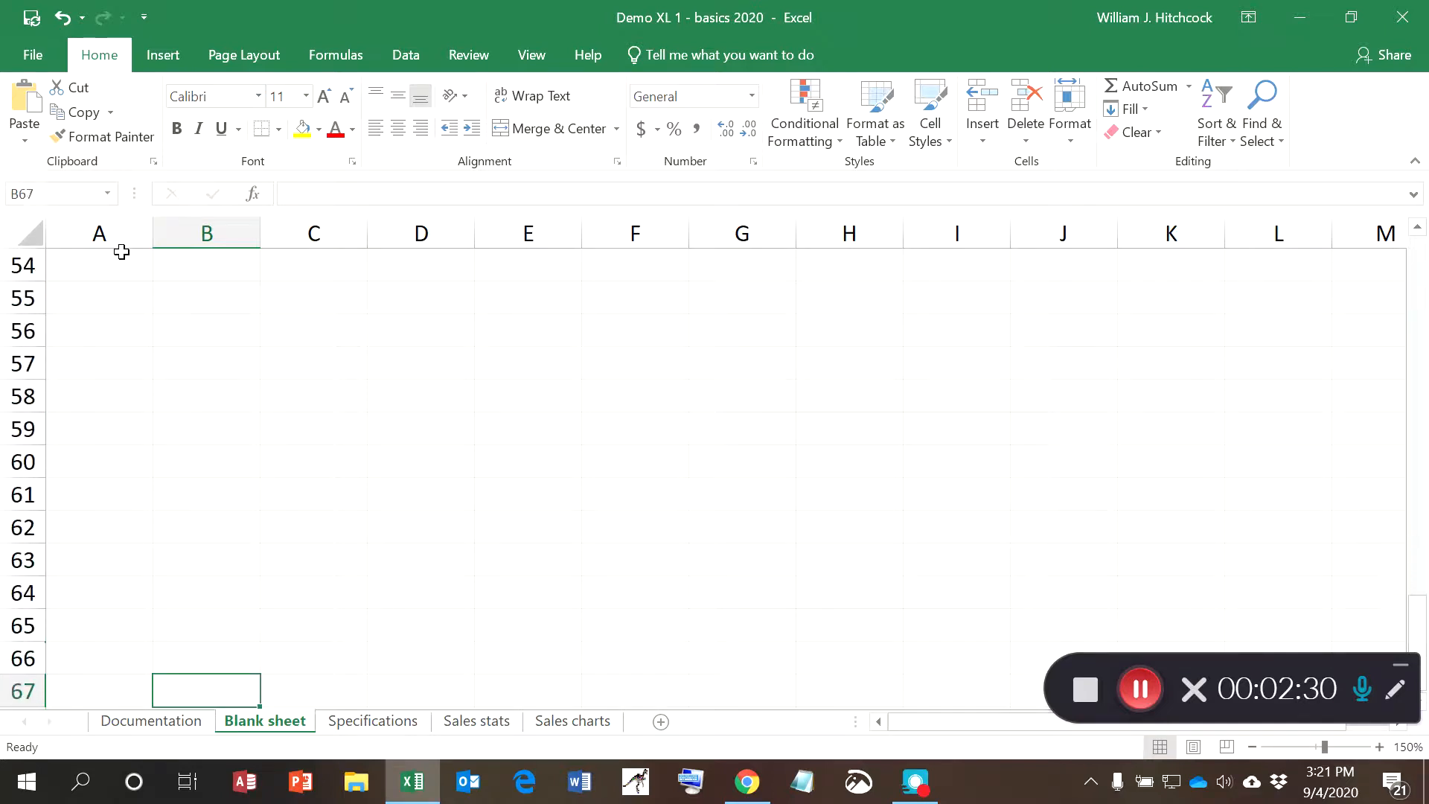
{"action": "key", "text": "Down"}
{"action": "key", "text": "Down"}
{"action": "key", "text": "Down"}
{"action": "key", "text": "Down"}
{"action": "key", "text": "Down"}
{"action": "key", "text": "Down"}
{"action": "key", "text": "Down"}
{"action": "key", "text": "Down"}
{"action": "key", "text": "Down"}
{"action": "key", "text": "Down"}
{"action": "key", "text": "Down"}
{"action": "key", "text": "Down"}
{"action": "key", "text": "Down"}
{"action": "key", "text": "Down"}
{"action": "key", "text": "Down"}
{"action": "key", "text": "Down"}
{"action": "key", "text": "Down"}
{"action": "key", "text": "Down"}
{"action": "key", "text": "Down"}
{"action": "key", "text": "Down"}
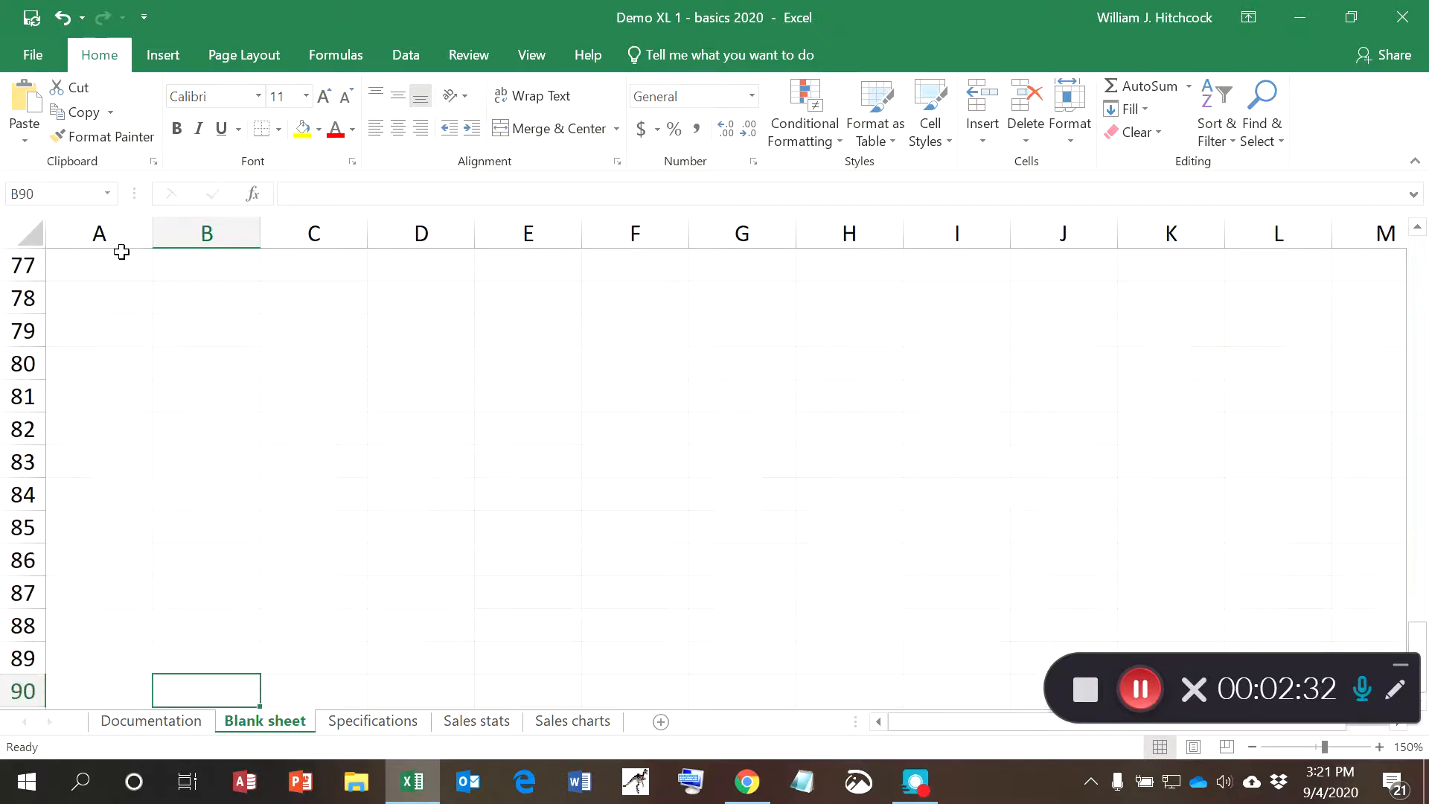
{"action": "key", "text": "Down"}
{"action": "key", "text": "Down"}
{"action": "key", "text": "Down"}
{"action": "key", "text": "Down"}
{"action": "key", "text": "Down"}
{"action": "key", "text": "Down"}
{"action": "key", "text": "Down"}
{"action": "key", "text": "Down"}
{"action": "key", "text": "Down"}
{"action": "key", "text": "Down"}
{"action": "key", "text": "Down"}
{"action": "key", "text": "Down"}
{"action": "key", "text": "Down"}
{"action": "key", "text": "Down"}
{"action": "key", "text": "Down"}
{"action": "key", "text": "Down"}
{"action": "key", "text": "Down"}
{"action": "key", "text": "Down"}
{"action": "key", "text": "Down"}
{"action": "key", "text": "Down"}
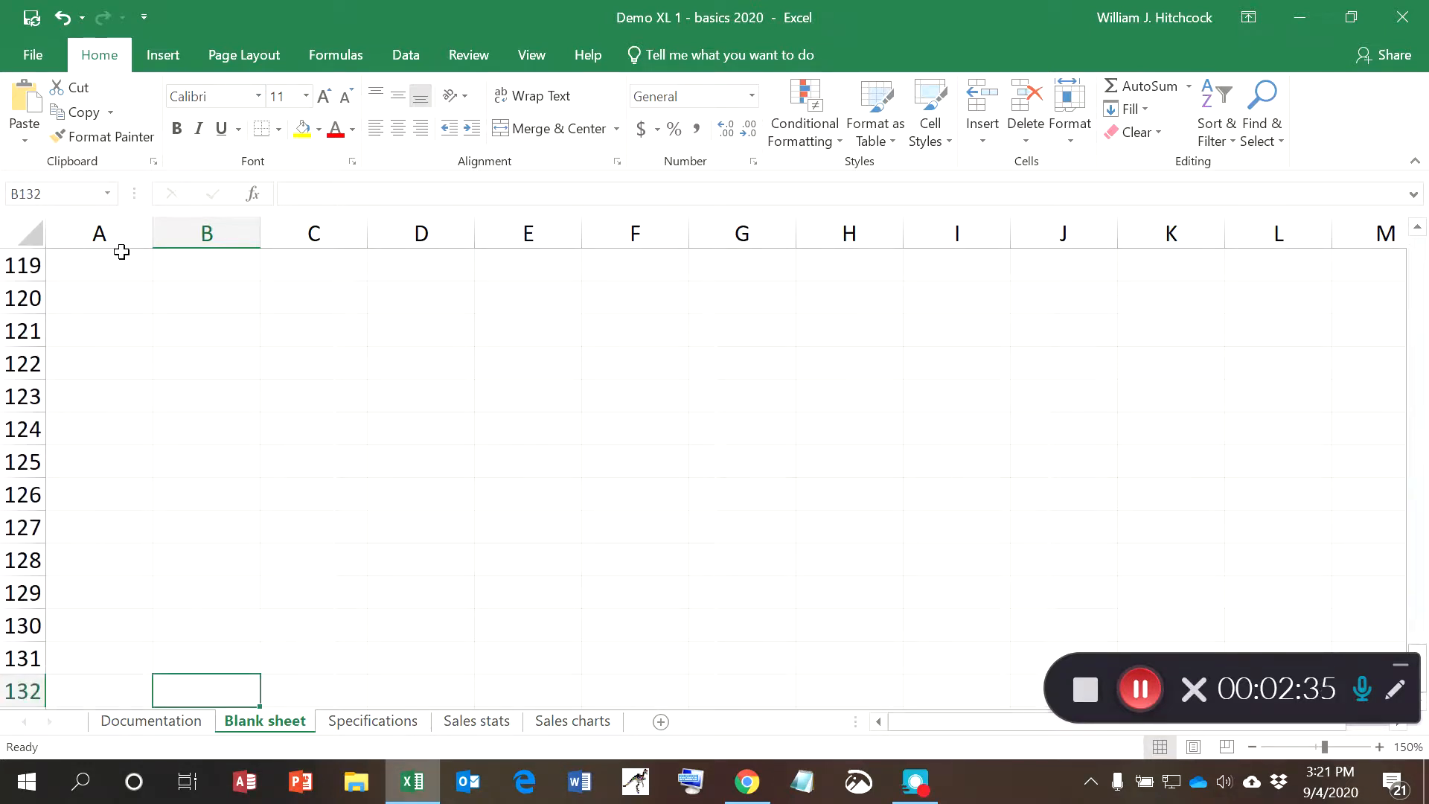
{"action": "key", "text": "Down"}
{"action": "key", "text": "Down"}
{"action": "key", "text": "Down"}
{"action": "key", "text": "Down"}
{"action": "key", "text": "Down"}
{"action": "key", "text": "Down"}
{"action": "key", "text": "Down"}
{"action": "key", "text": "Down"}
{"action": "key", "text": "Down"}
{"action": "key", "text": "Down"}
{"action": "key", "text": "Down"}
{"action": "key", "text": "Down"}
{"action": "key", "text": "Down"}
{"action": "key", "text": "Down"}
{"action": "key", "text": "Down"}
{"action": "key", "text": "Down"}
{"action": "key", "text": "Down"}
{"action": "key", "text": "Down"}
{"action": "key", "text": "Down"}
{"action": "key", "text": "Down"}
{"action": "key", "text": "Down"}
{"action": "key", "text": "Down"}
{"action": "key", "text": "Down"}
{"action": "key", "text": "Down"}
{"action": "key", "text": "Down"}
{"action": "key", "text": "Down"}
{"action": "key", "text": "Down"}
{"action": "key", "text": "Down"}
{"action": "key", "text": "Down"}
{"action": "key", "text": "Down"}
{"action": "key", "text": "Down"}
{"action": "key", "text": "Down"}
{"action": "key", "text": "Down"}
{"action": "key", "text": "Down"}
{"action": "key", "text": "Down"}
{"action": "key", "text": "Down"}
{"action": "key", "text": "Down"}
{"action": "key", "text": "Down"}
{"action": "key", "text": "Down"}
{"action": "key", "text": "Down"}
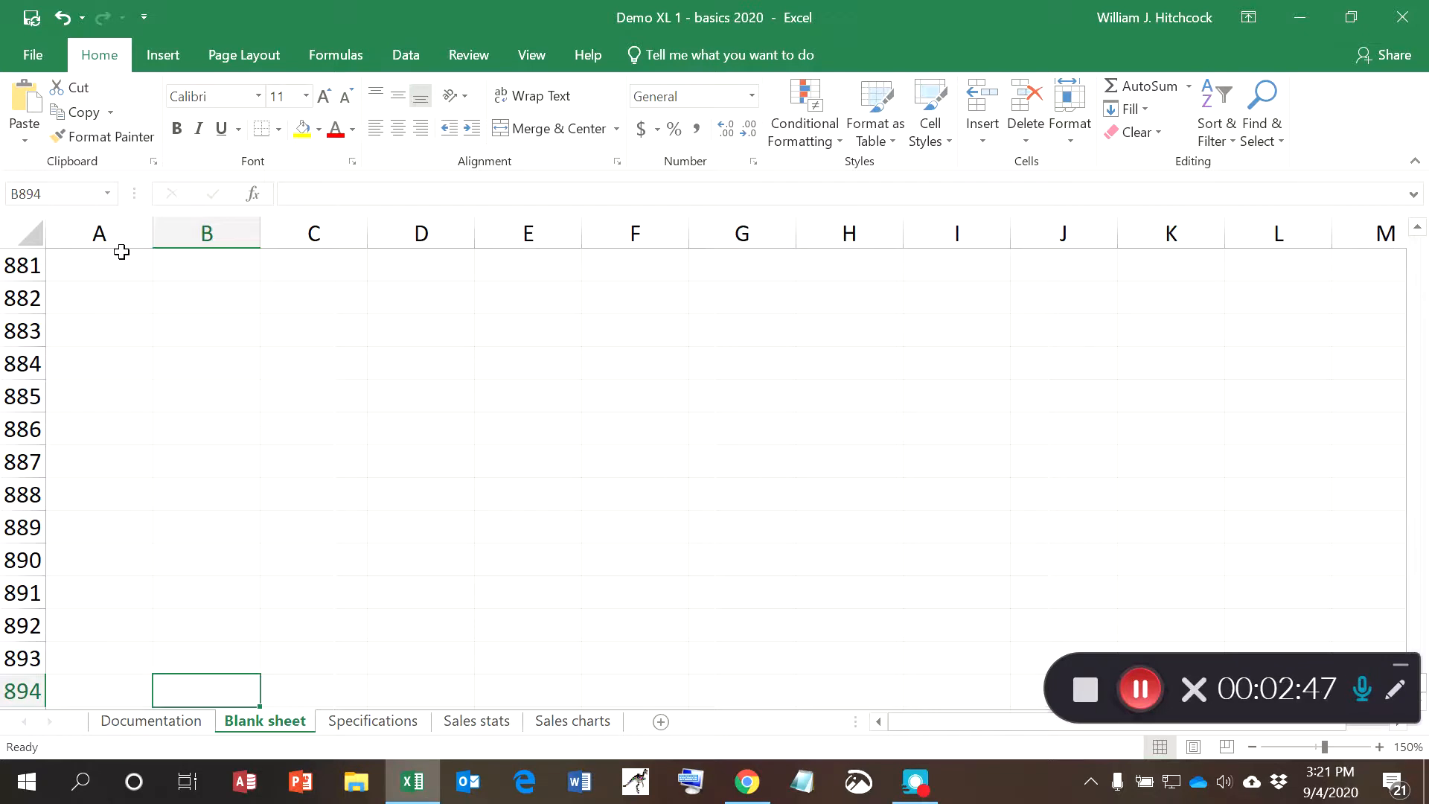
Jump from cell D1 to the sheet's last column, then return and enter its heading, XFD, in cell C1.
{"action": "key", "text": "ctrl+Home"}
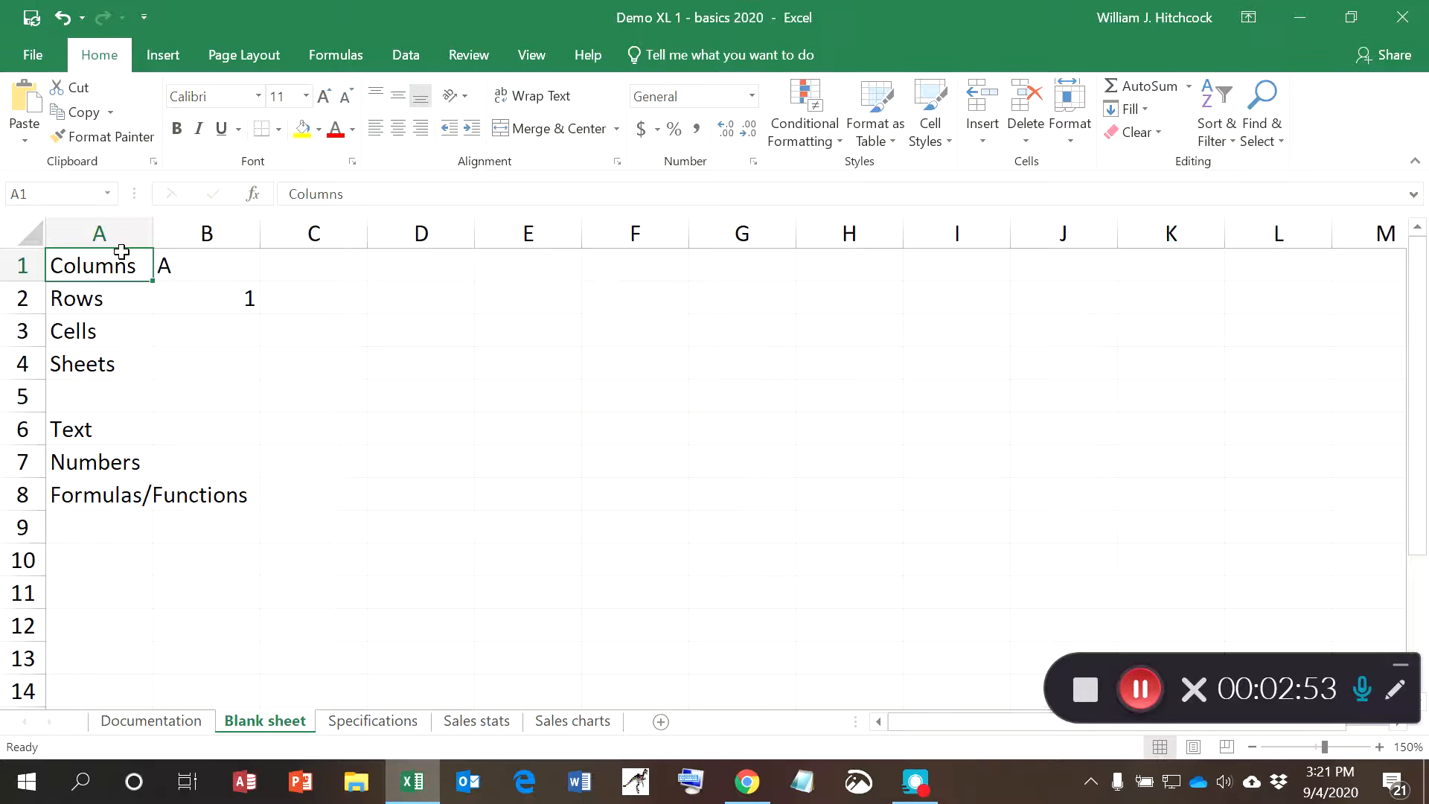
{"action": "key", "text": "Right"}
{"action": "key", "text": "Right"}
{"action": "key", "text": "Right"}
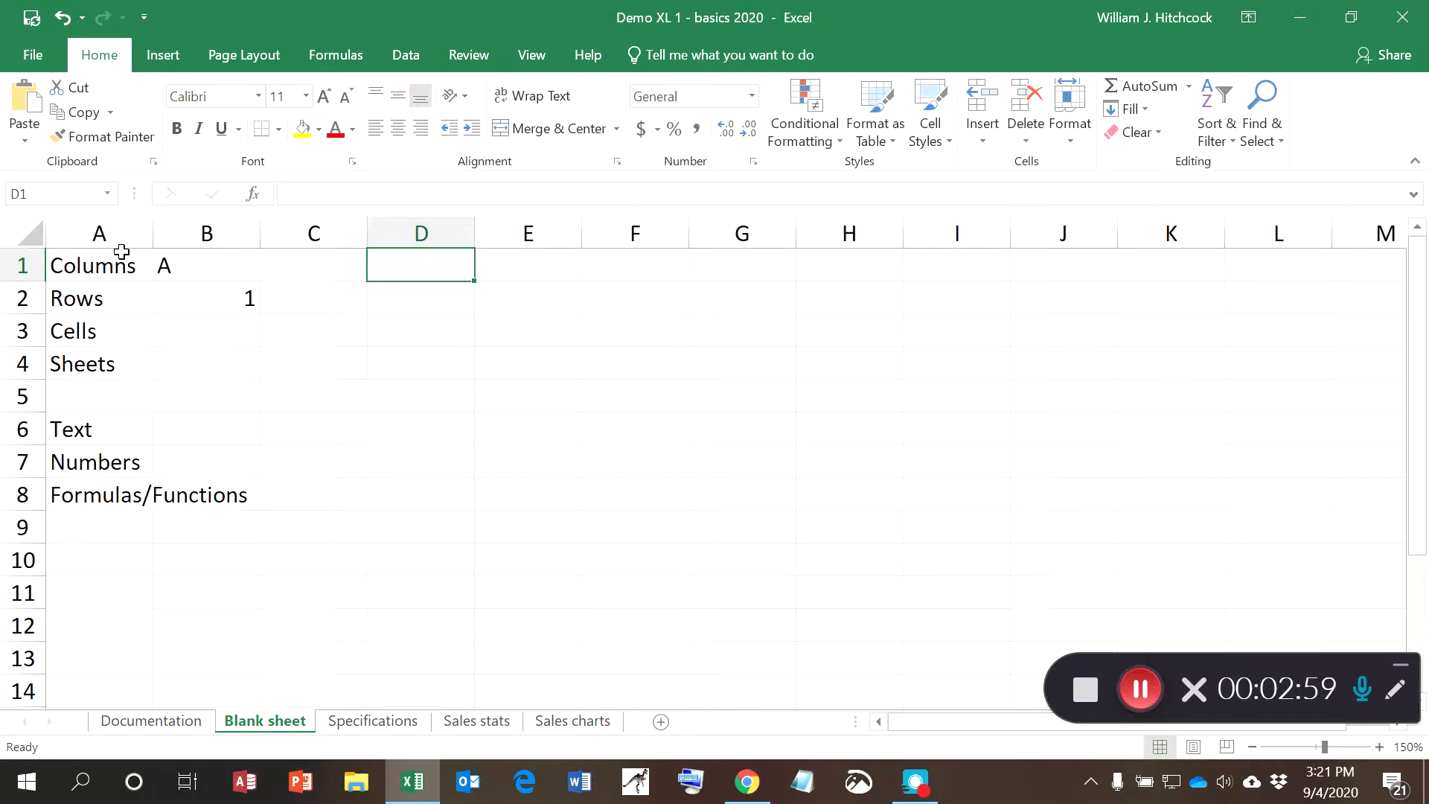
{"action": "key", "text": "End"}
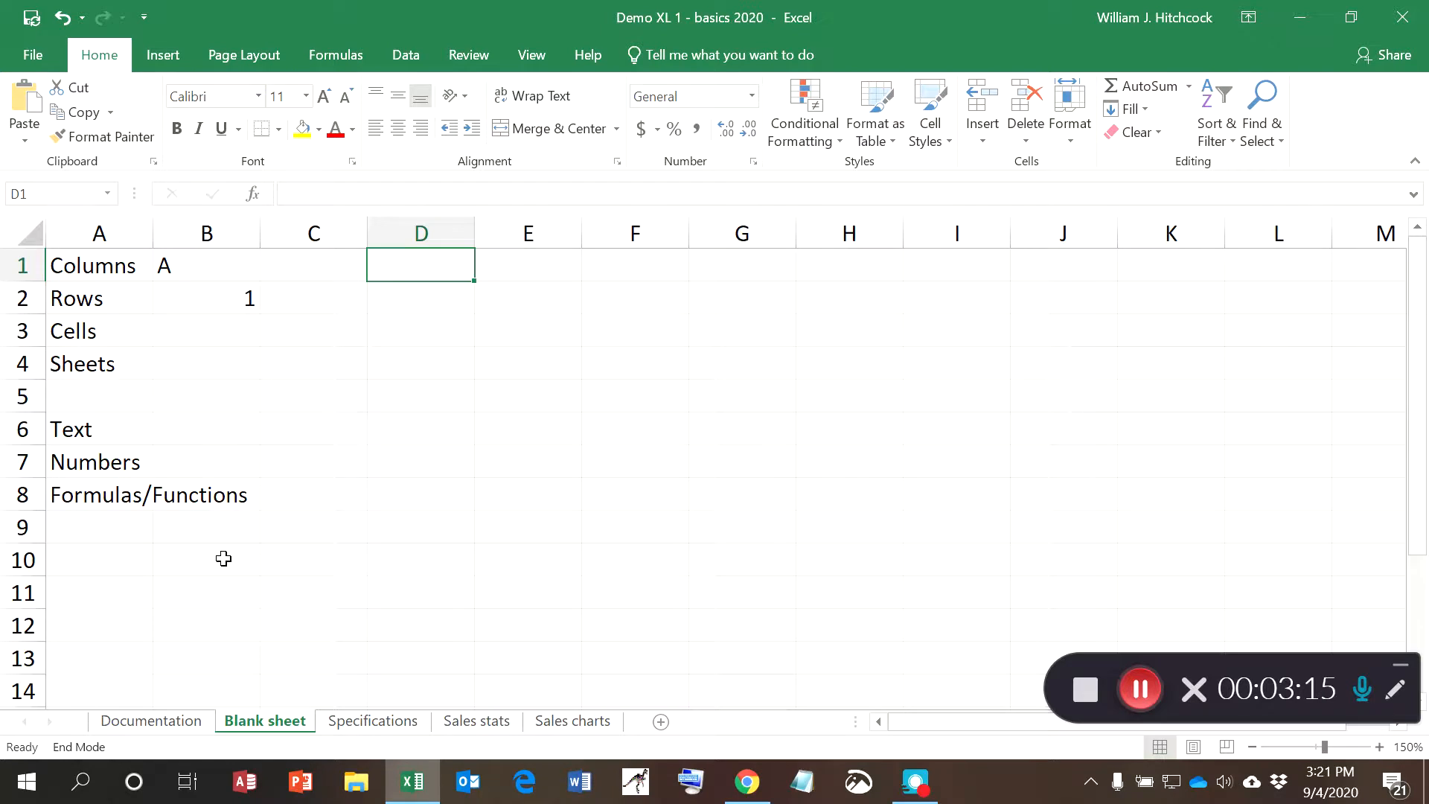
{"action": "key", "text": "Right"}
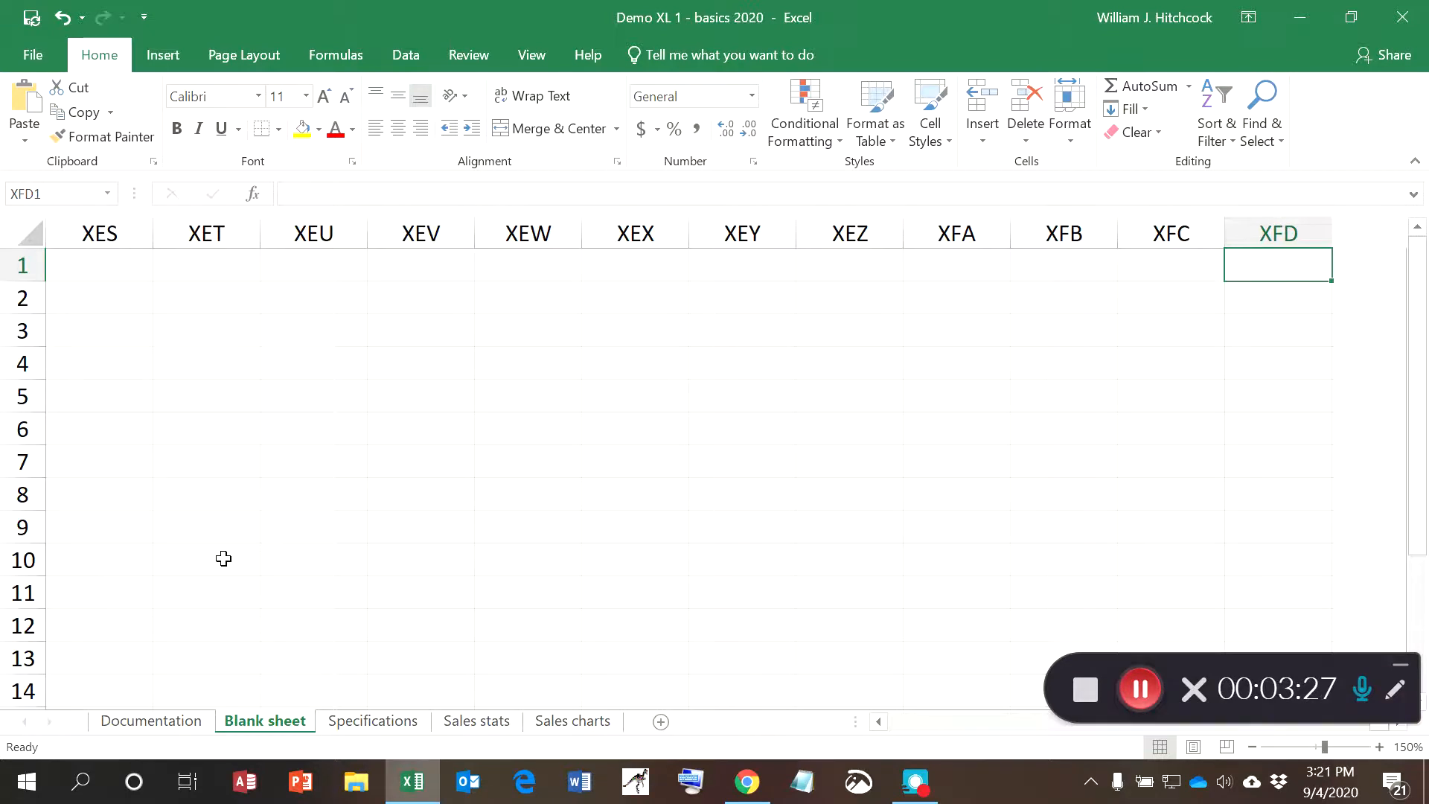
{"action": "key", "text": "ctrl+Home"}
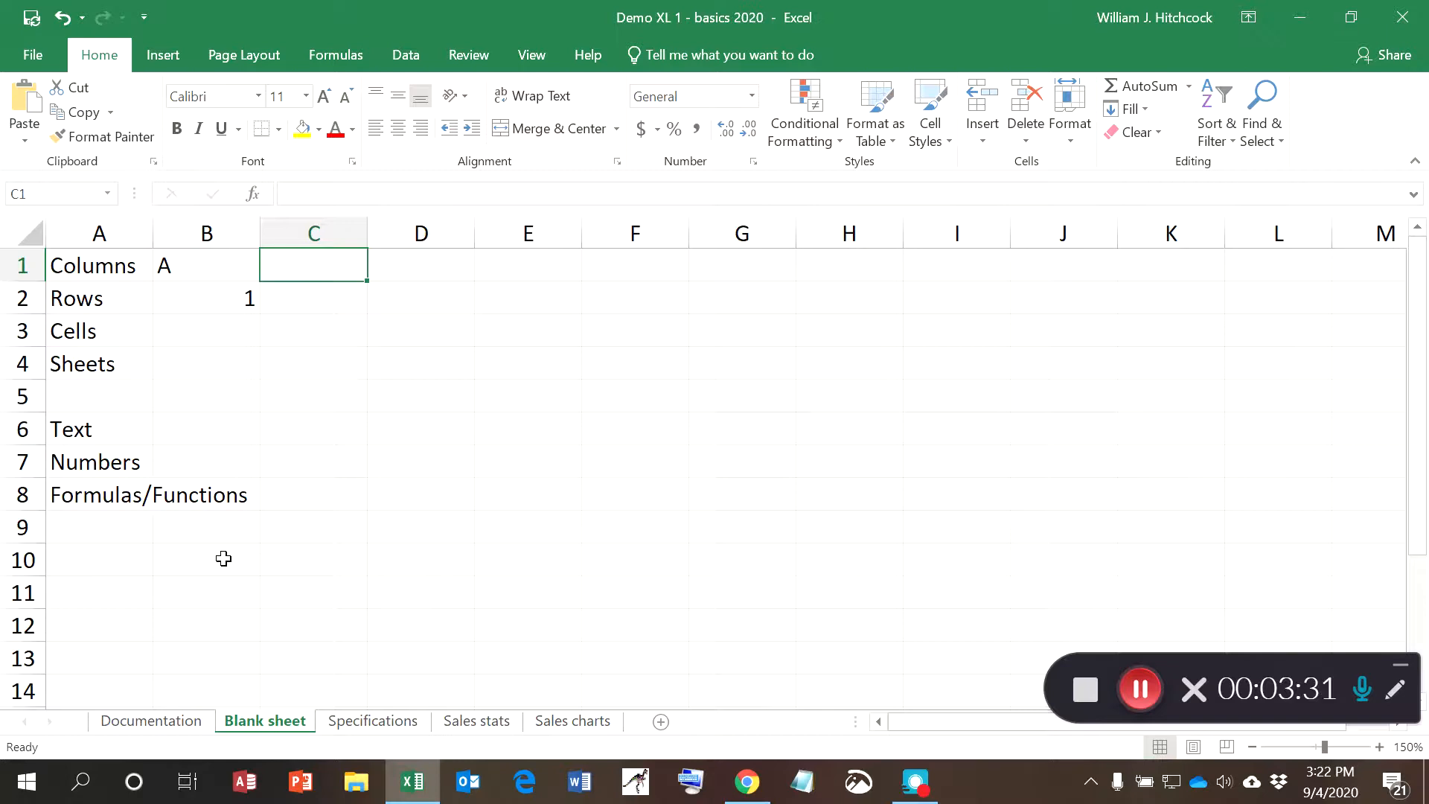
{"action": "type", "text": "XFD"}
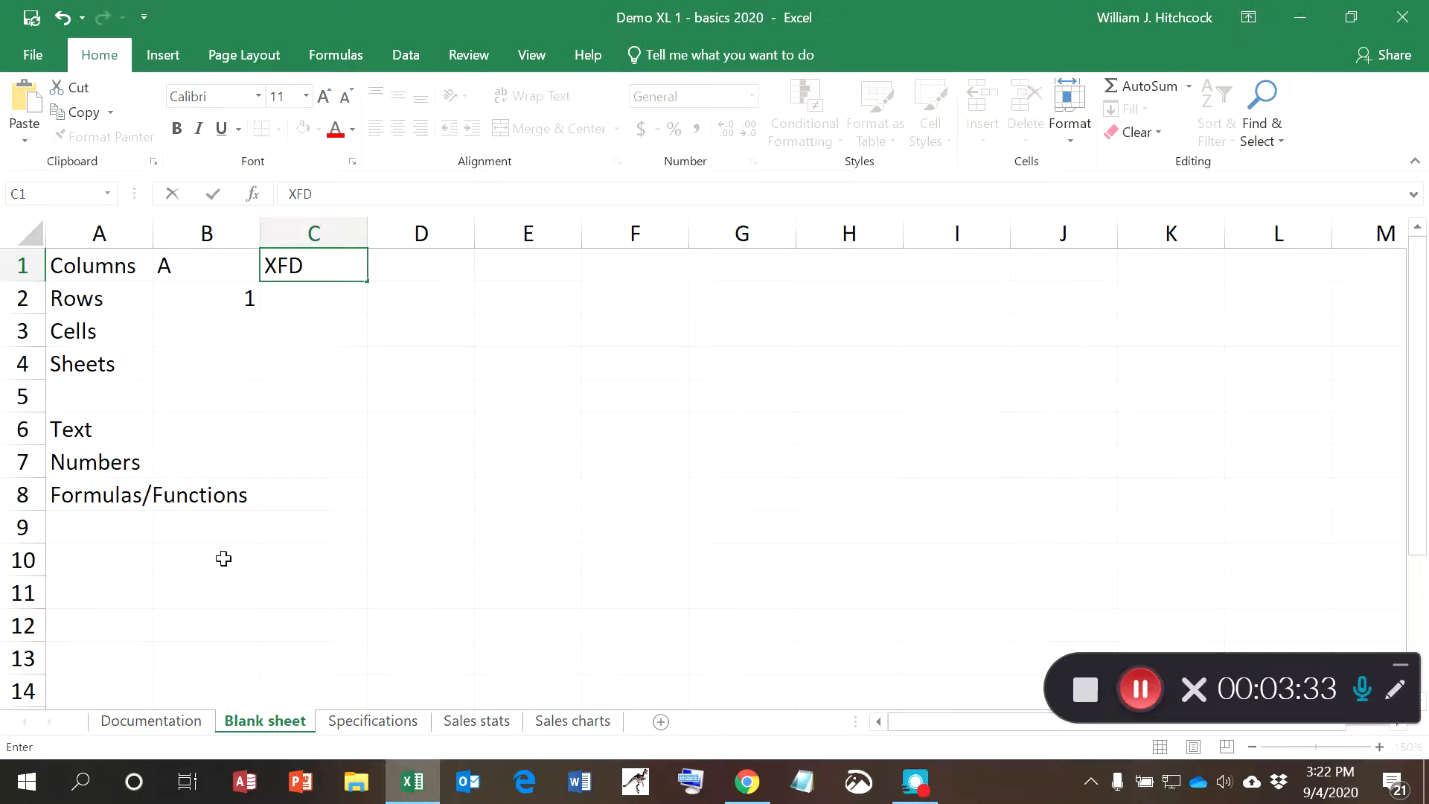
{"action": "key", "text": "Tab"}
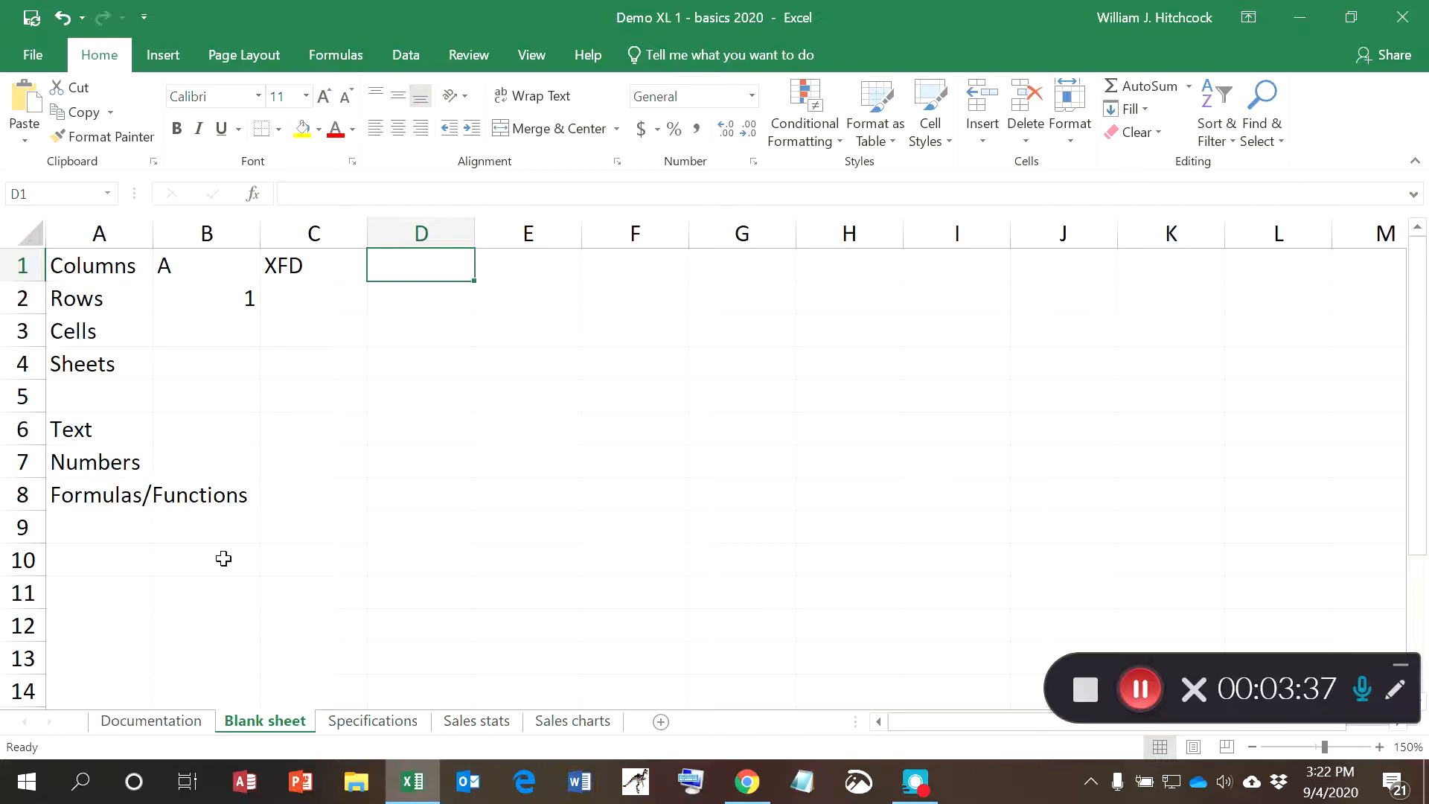
Jump down column D to the sheet's last row, then return and enter its number, 1048576, in cell C2.
{"action": "key", "text": "End"}
{"action": "key", "text": "Down"}
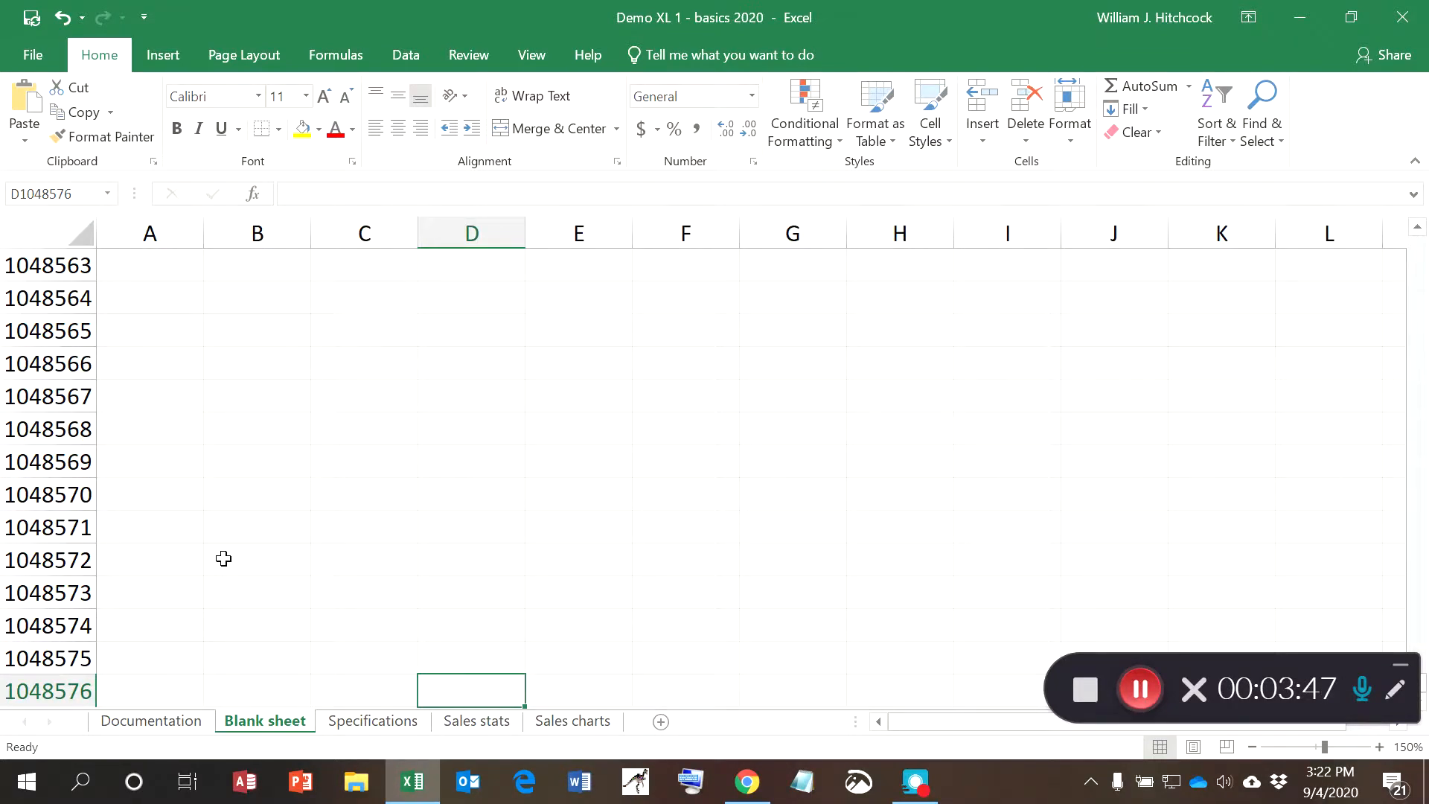
{"action": "key", "text": "ctrl+Home"}
{"action": "key", "text": "Down"}
{"action": "key", "text": "Right"}
{"action": "key", "text": "Right"}
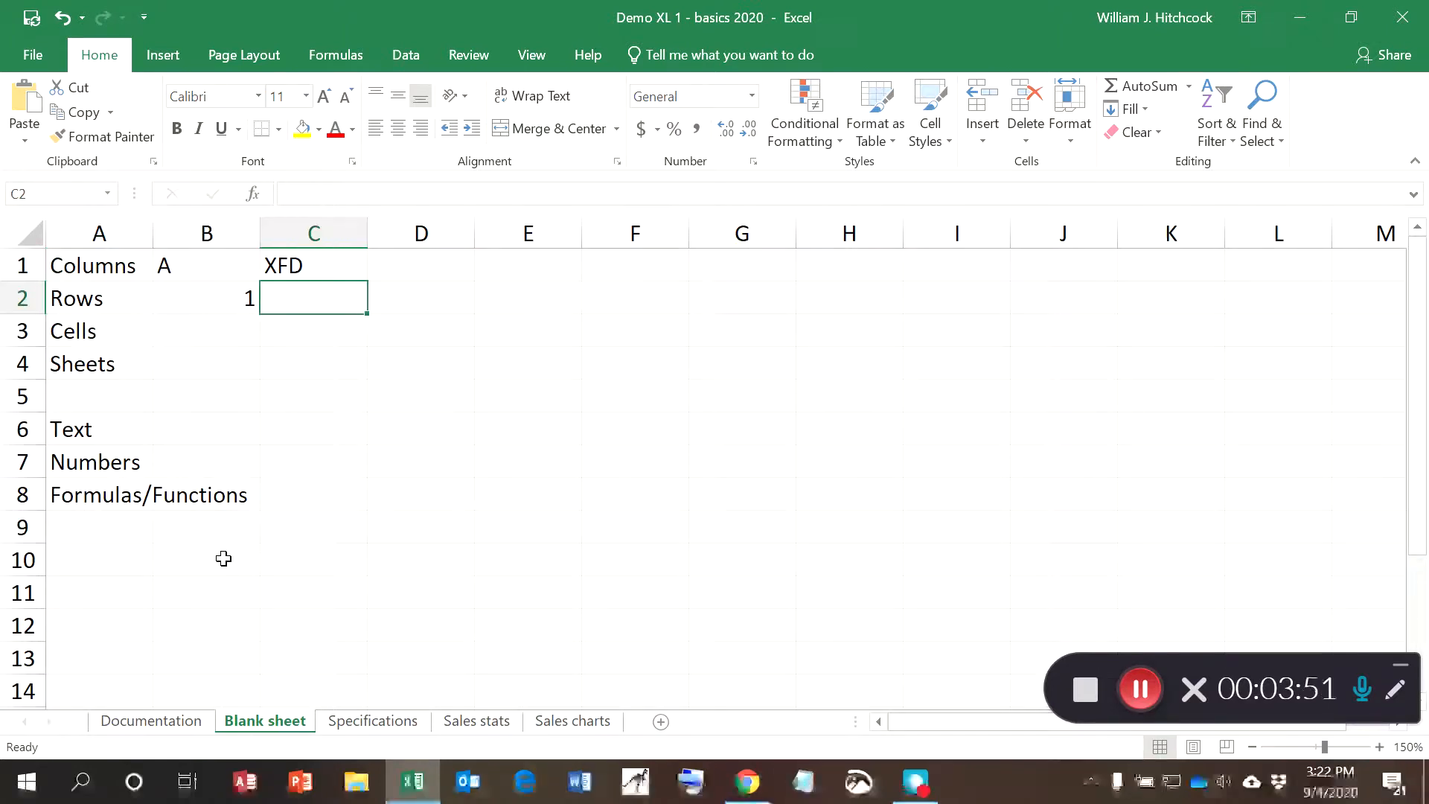
{"action": "type", "text": "1048576"}
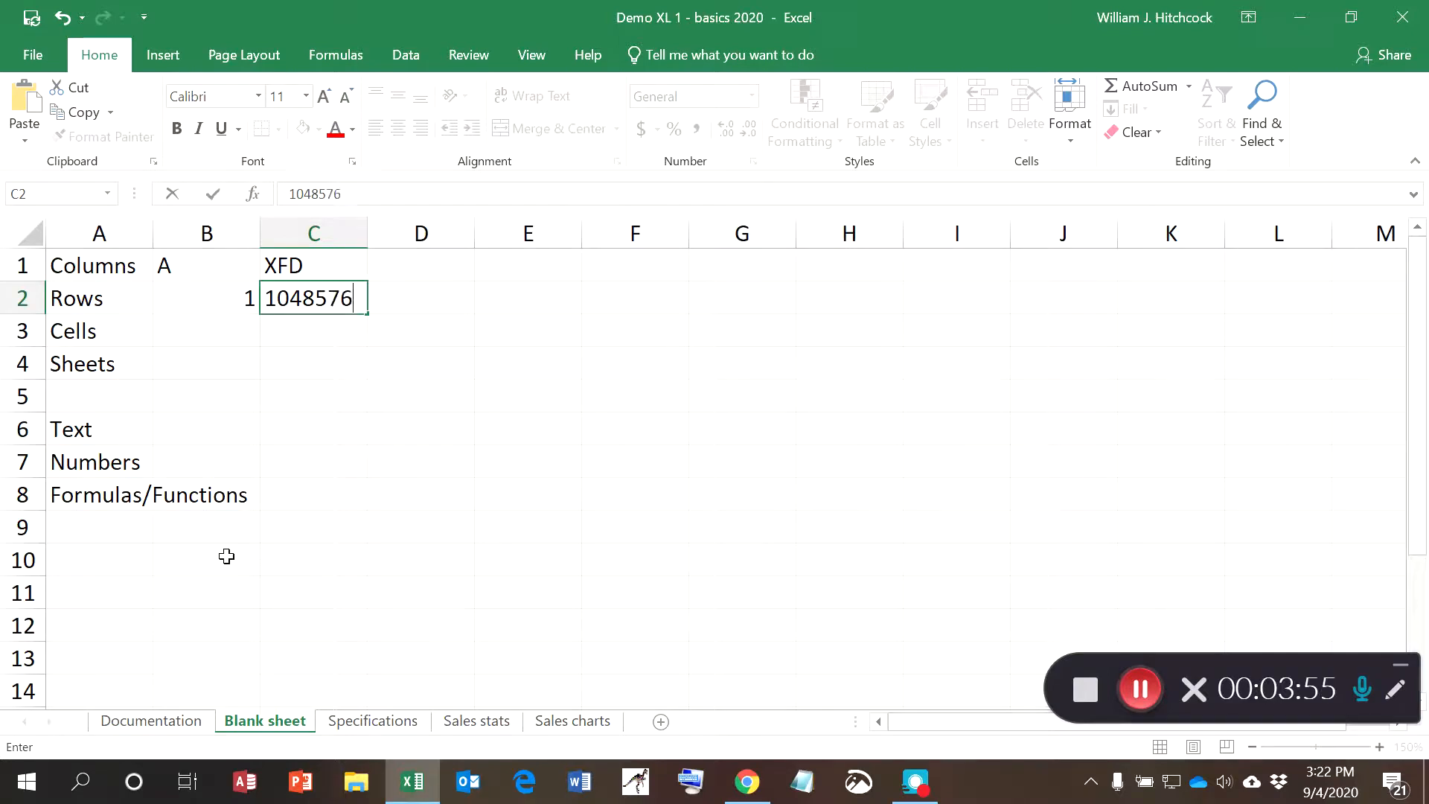
{"action": "key", "text": "Return"}
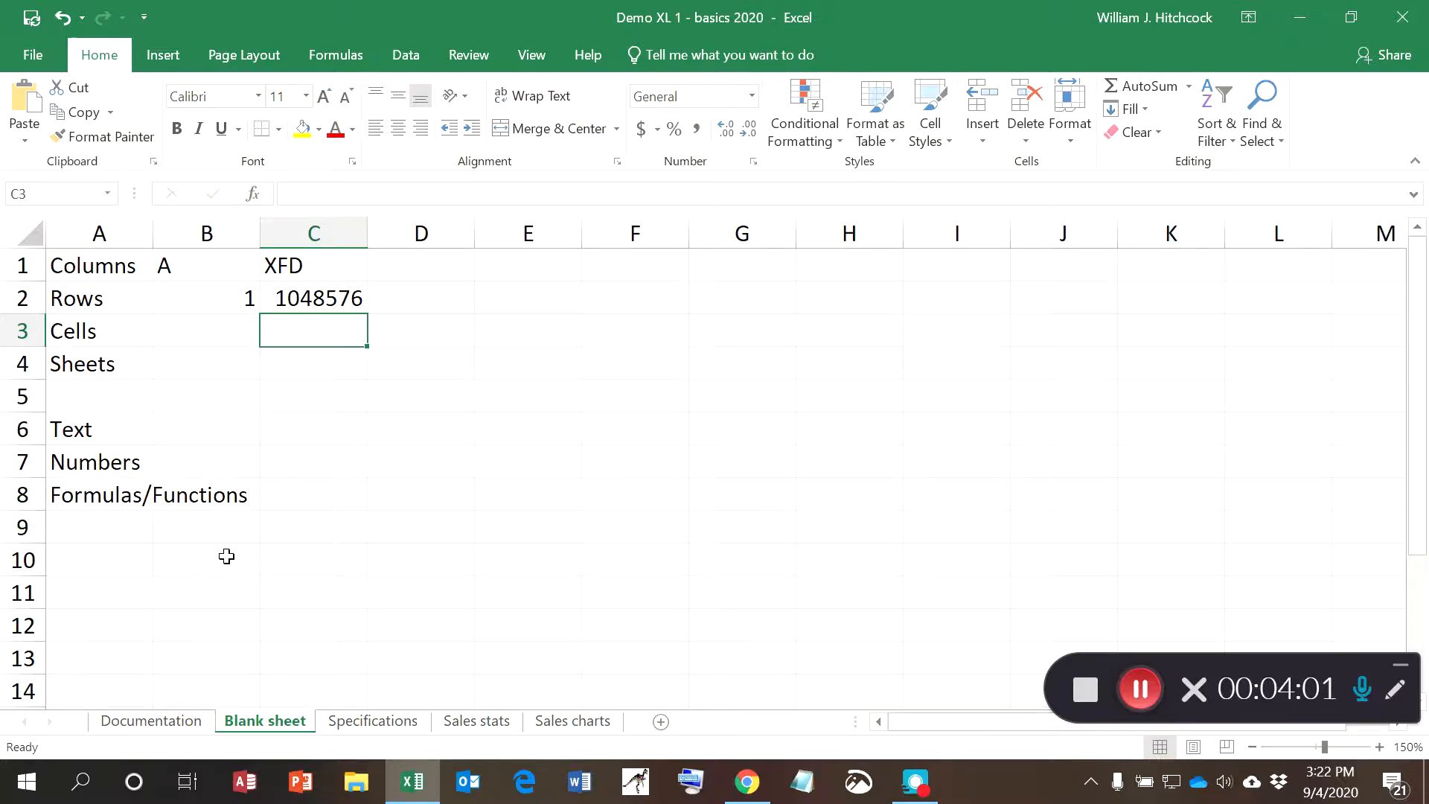
Enter 1 in cell A10, two rows beneath the Formulas/Functions label.
{"action": "key", "text": "Up"}
{"action": "key", "text": "Up"}
{"action": "key", "text": "Right"}
{"action": "key", "text": "Down"}
{"action": "key", "text": "Down"}
{"action": "key", "text": "Down"}
{"action": "key", "text": "Down"}
{"action": "key", "text": "Down"}
{"action": "key", "text": "Down"}
{"action": "key", "text": "Down"}
{"action": "key", "text": "Down"}
{"action": "key", "text": "Down"}
{"action": "key", "text": "Left"}
{"action": "key", "text": "Left"}
{"action": "key", "text": "Left"}
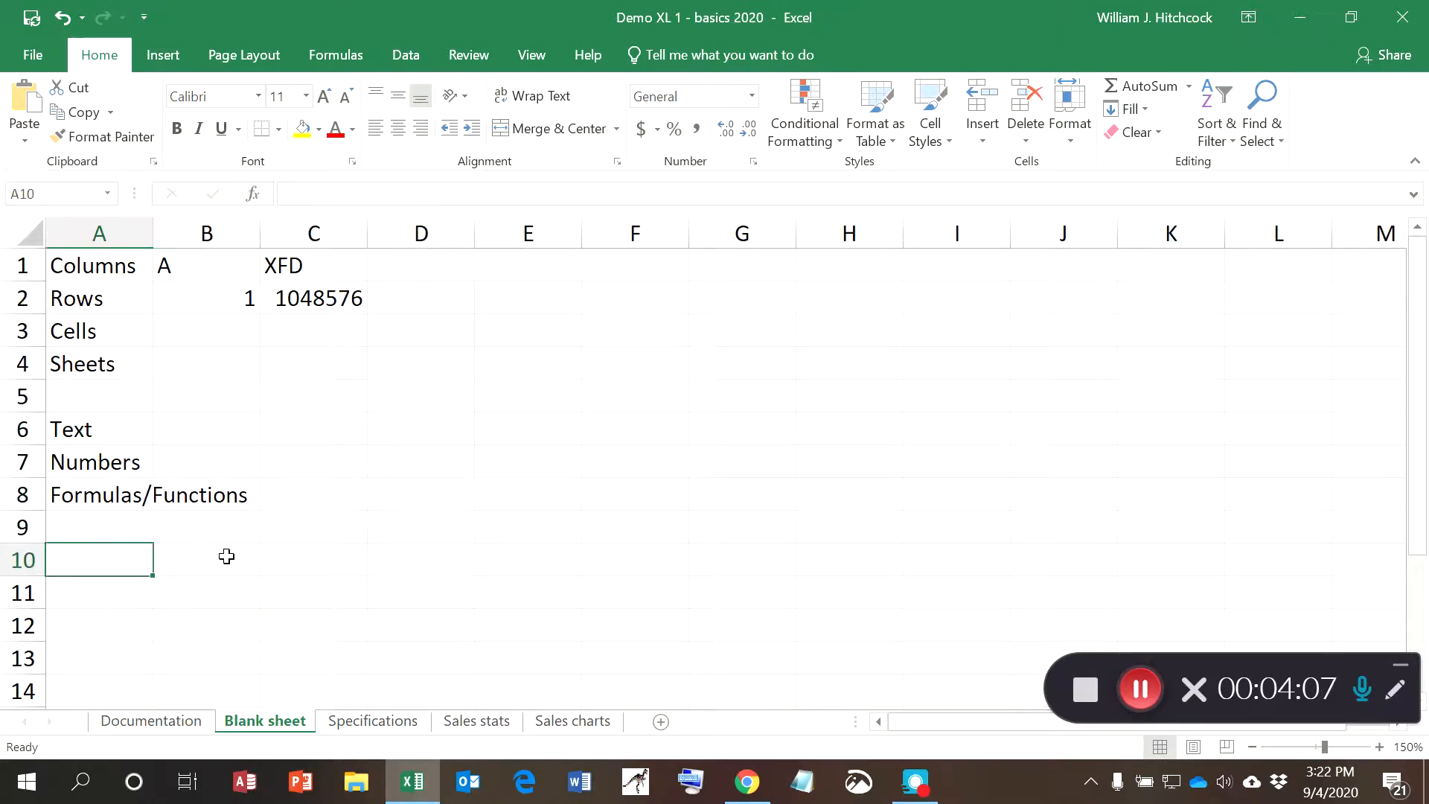
{"action": "type", "text": "1"}
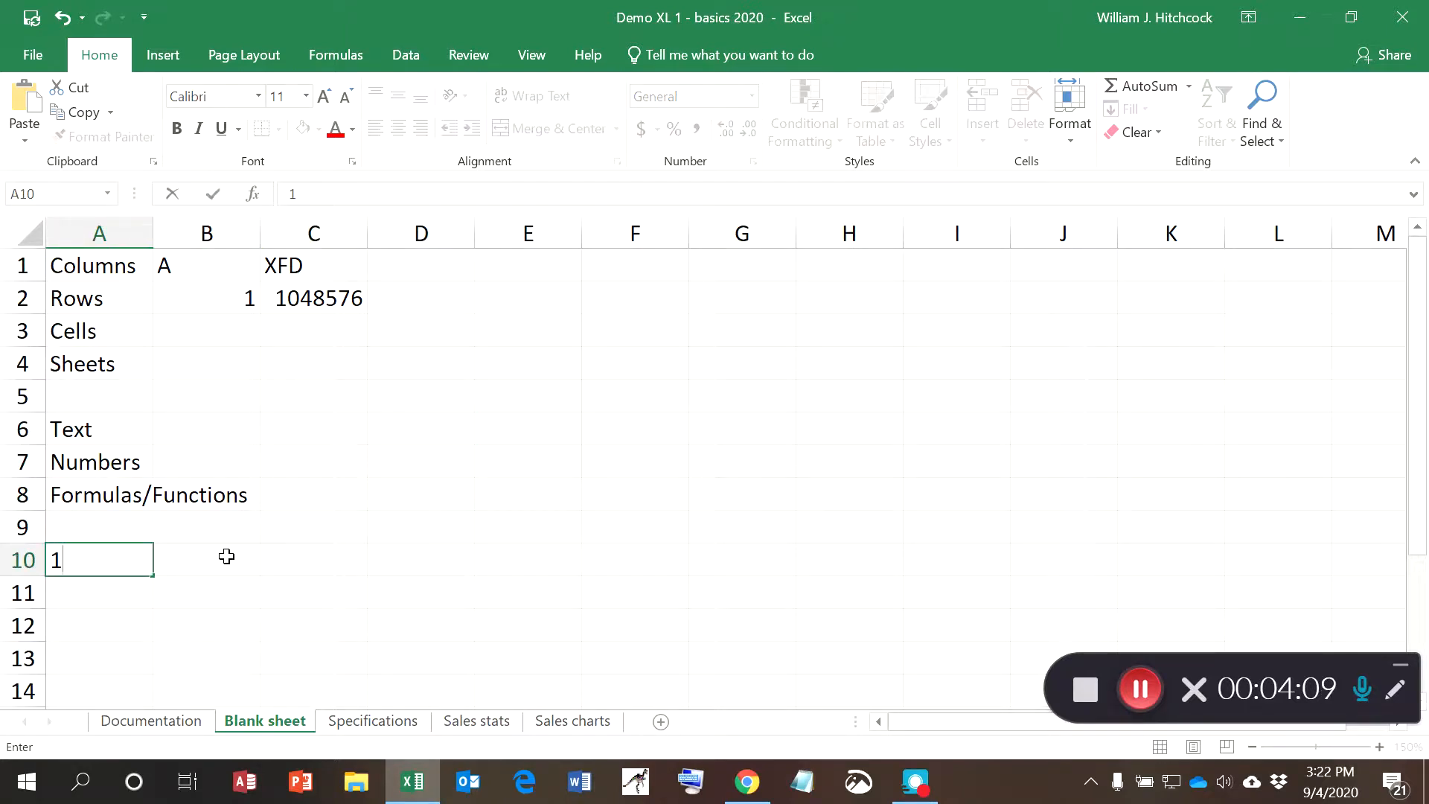
{"action": "key", "text": "Tab"}
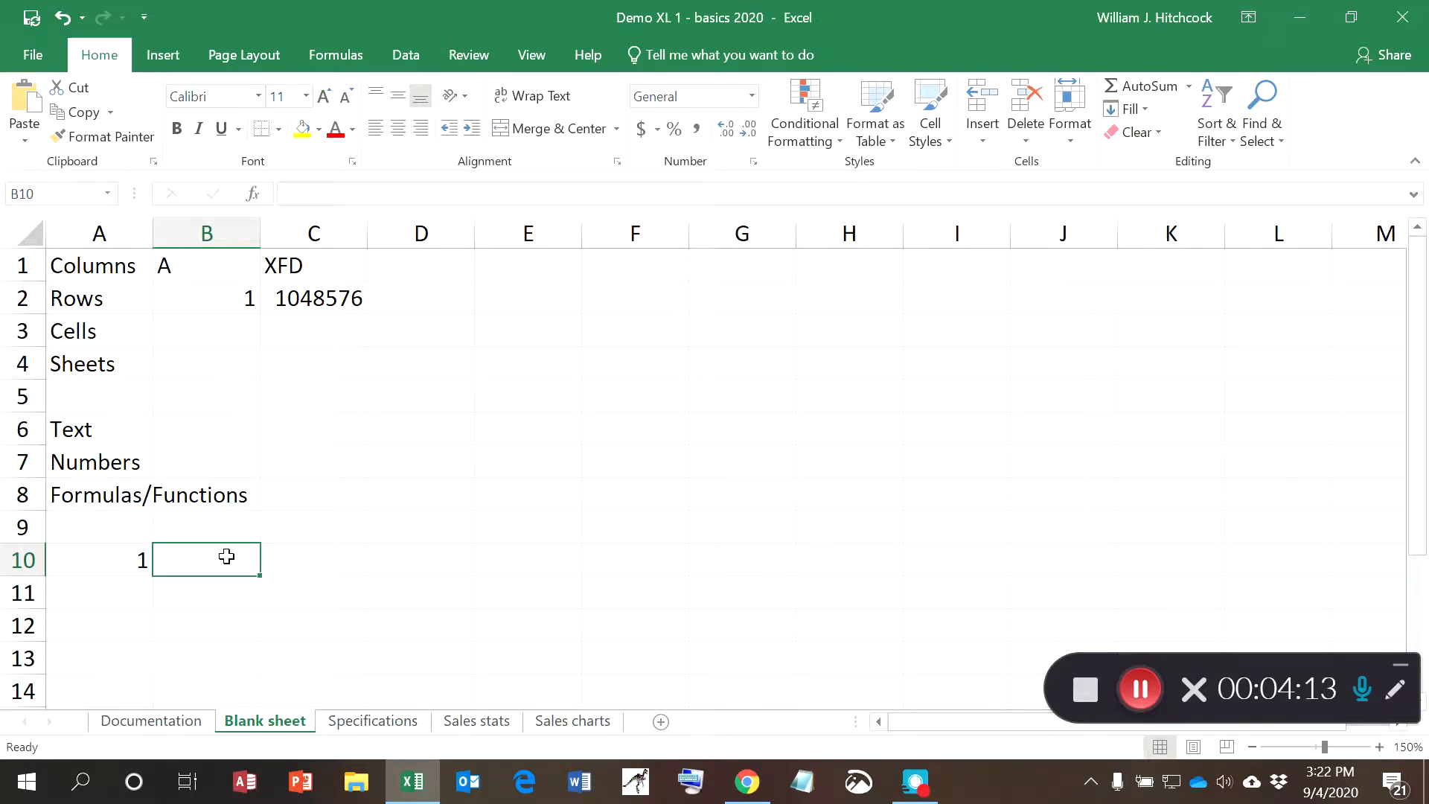
Enter a formula in cell B10 that adds 1 to the cell before it, =A10+1.
{"action": "type", "text": "="}
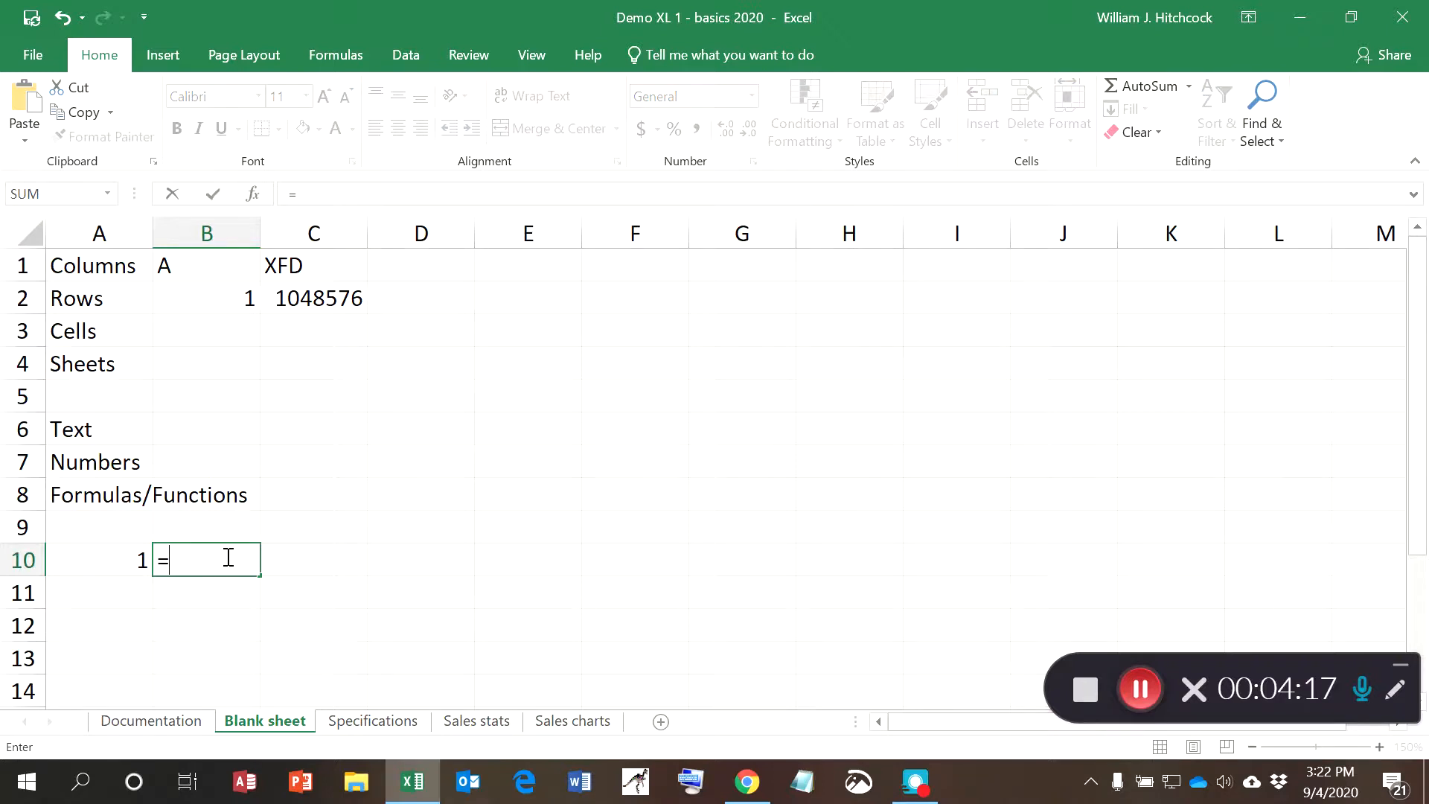
{"action": "key", "text": "Left"}
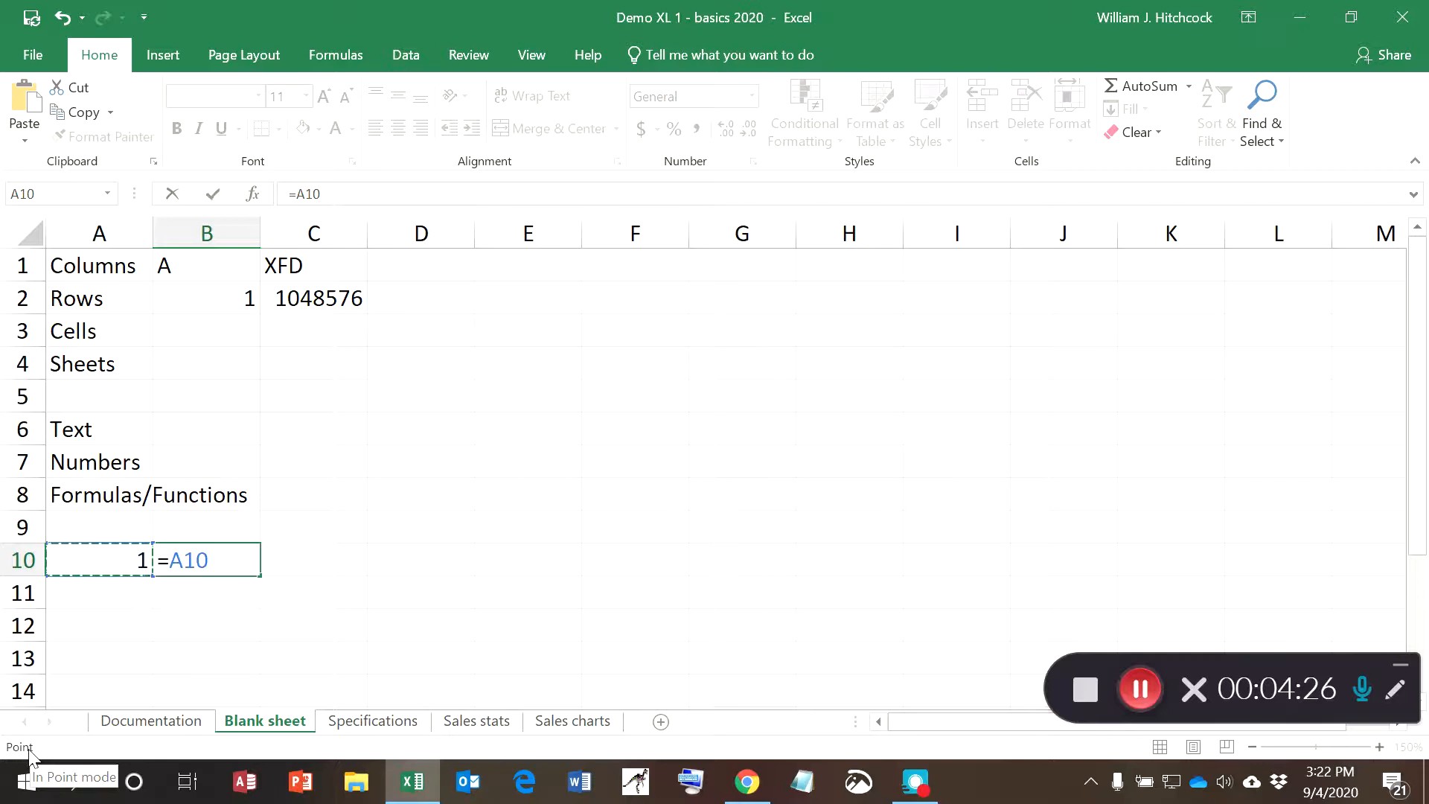
{"action": "type", "text": "+1"}
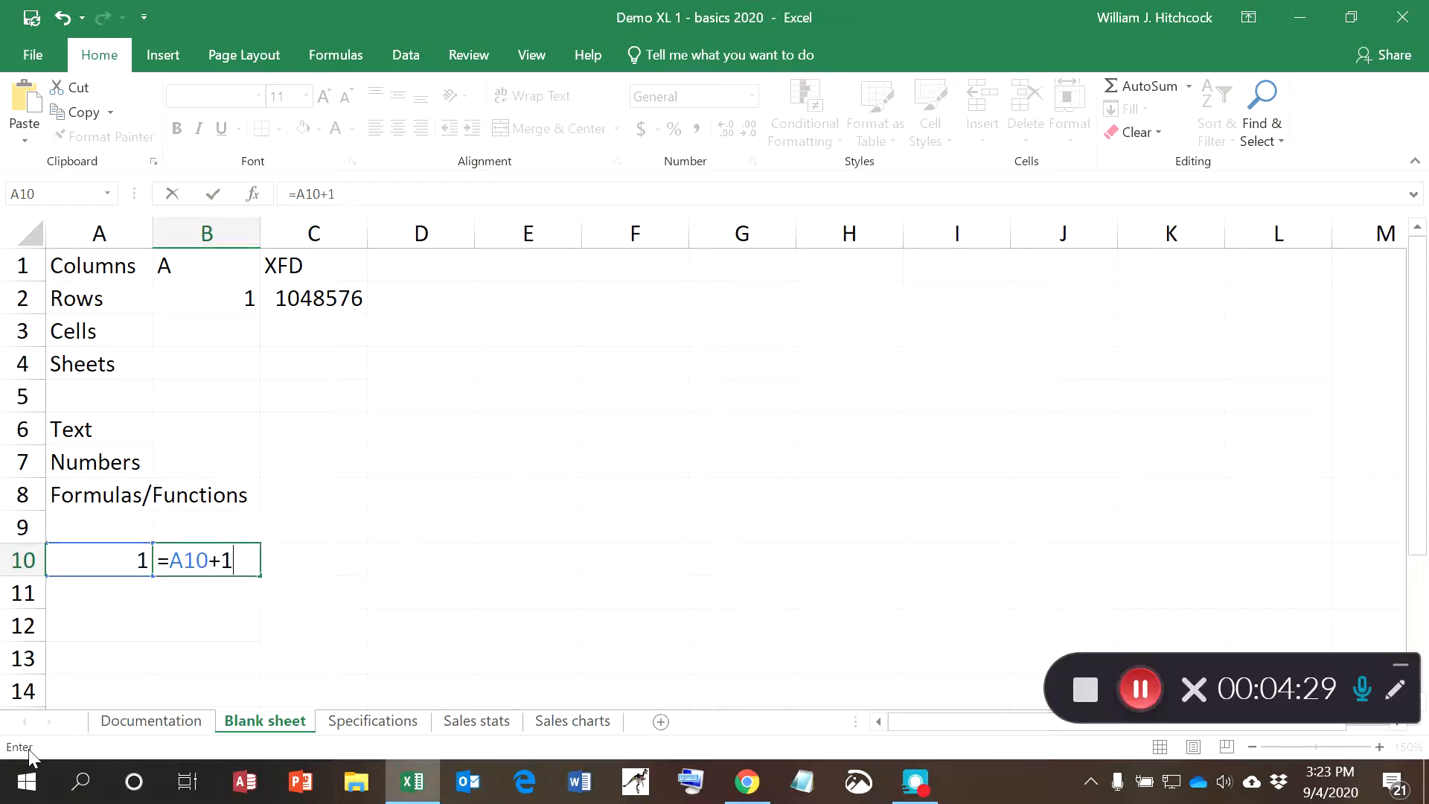
{"action": "key", "text": "Return"}
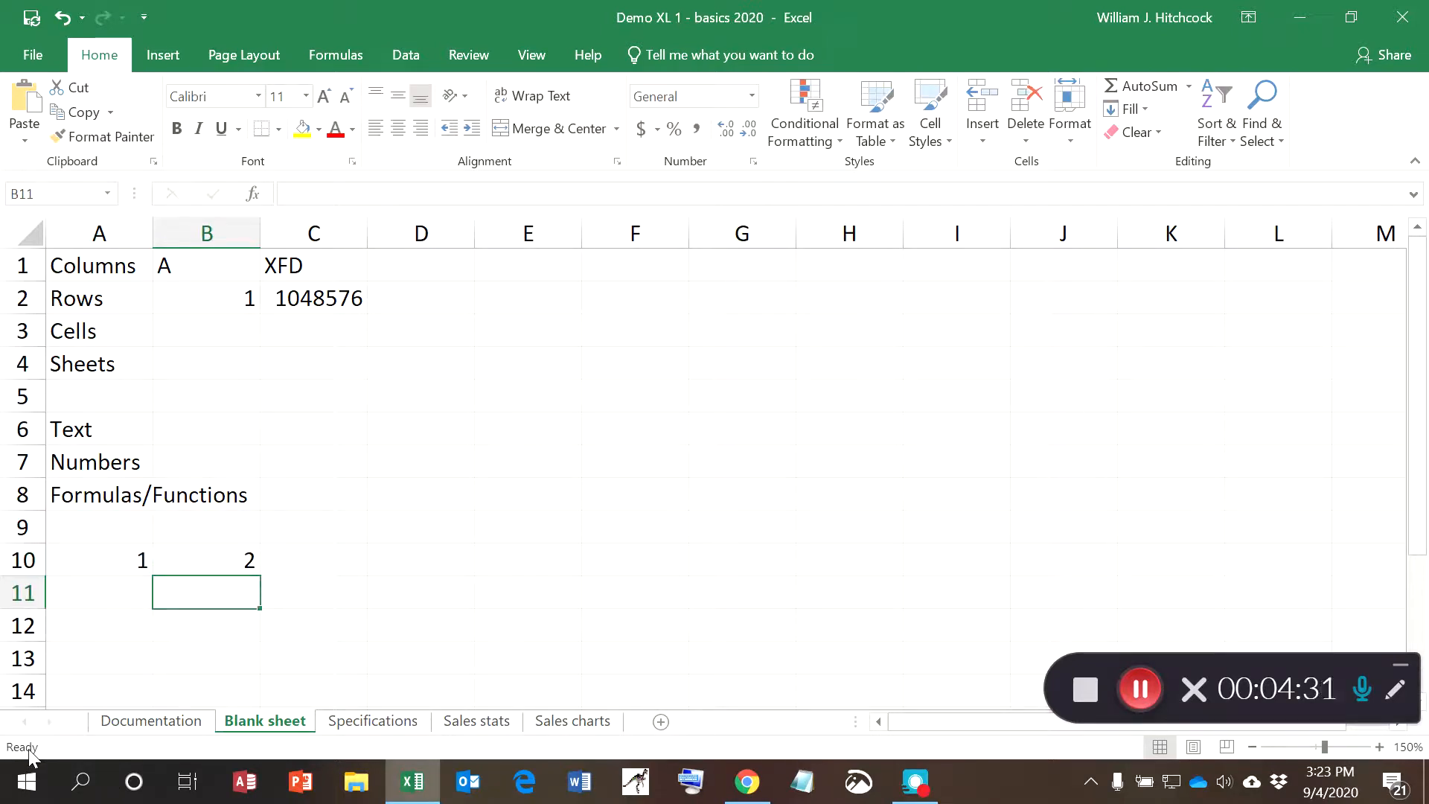
Copy the formula in B10 across row 10 through cell E10.
{"action": "key", "text": "Up"}
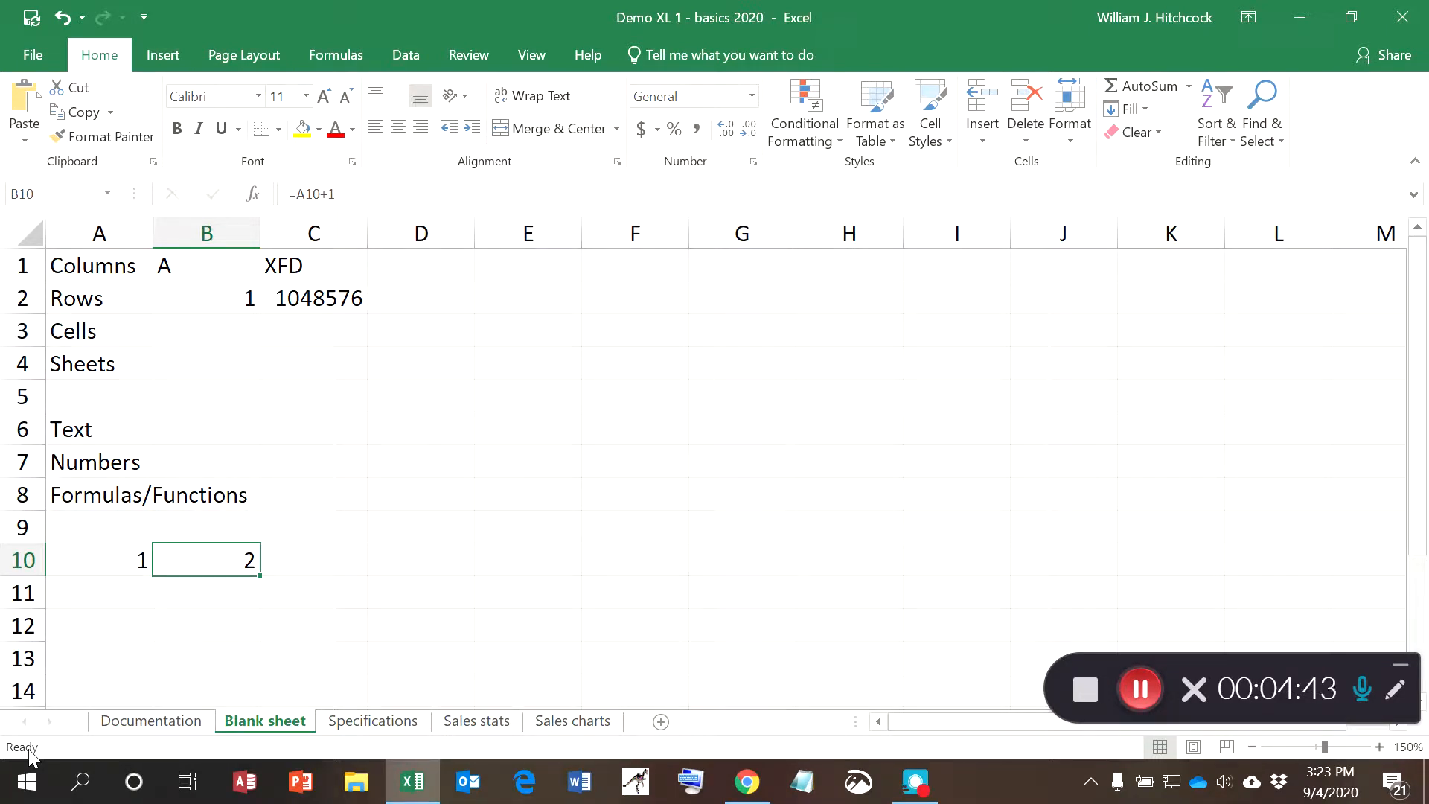
{"action": "key", "text": "ctrl+c"}
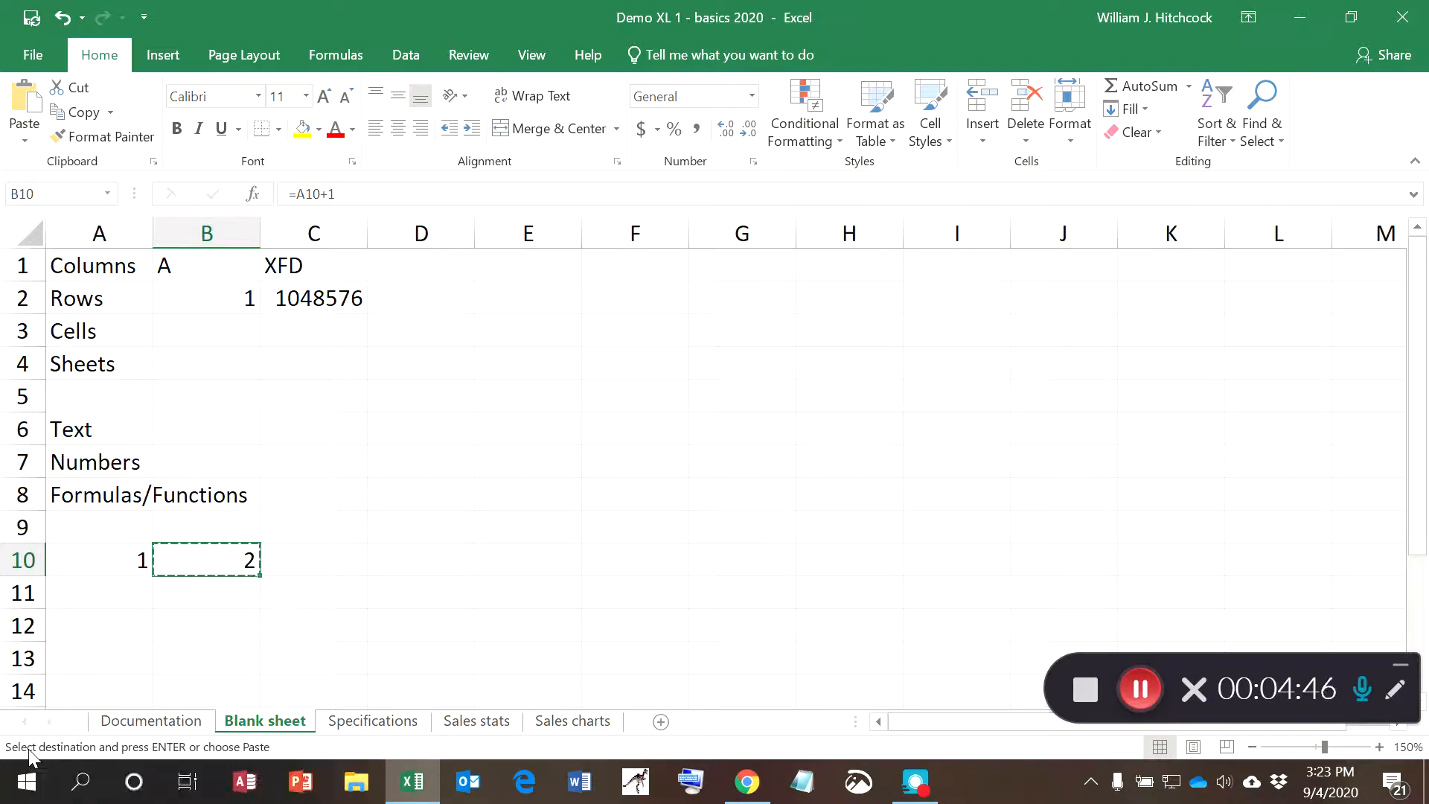
{"action": "key", "text": "shift+Right"}
{"action": "key", "text": "shift+Right"}
{"action": "key", "text": "shift+Right"}
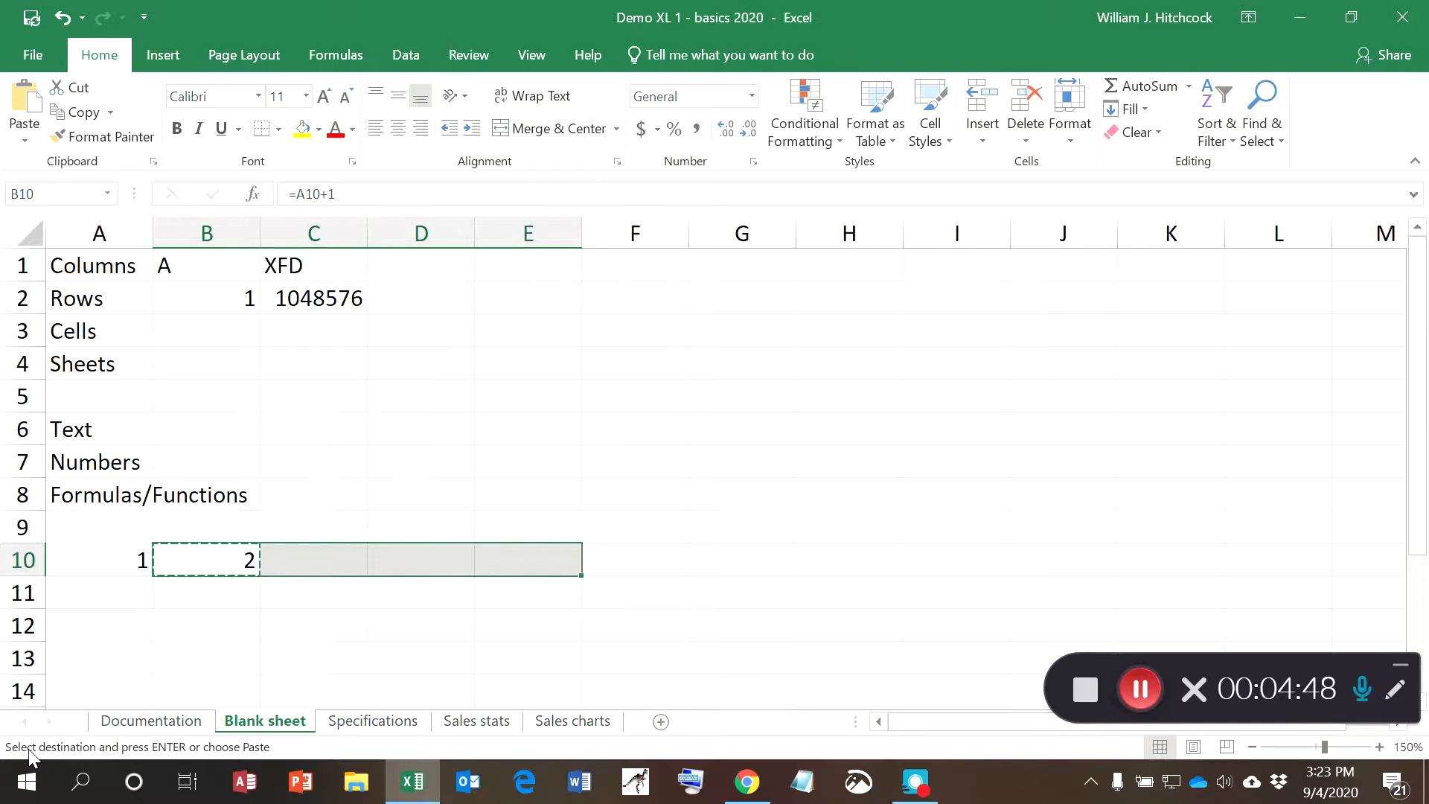
{"action": "key", "text": "ctrl+v"}
{"action": "key", "text": "Escape"}
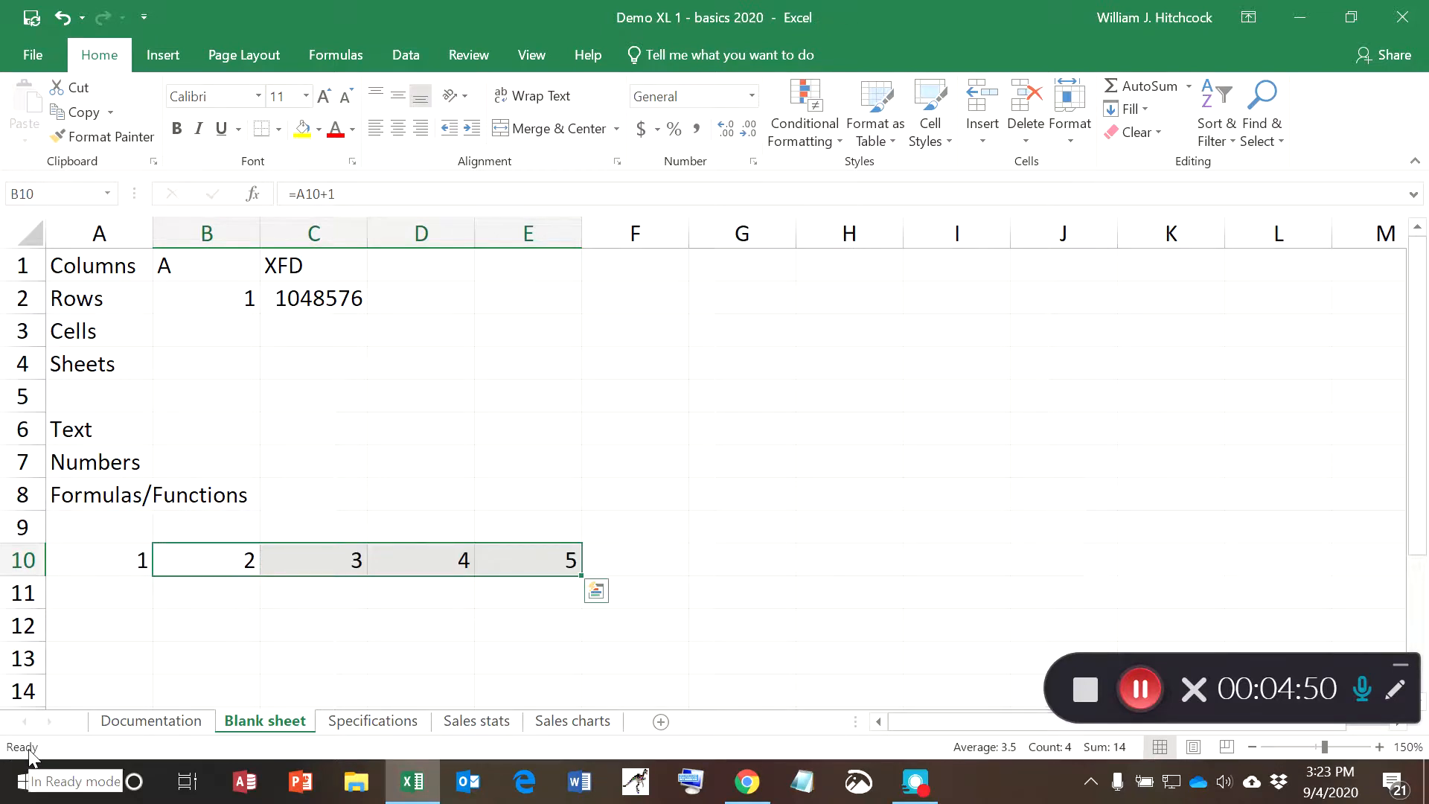
Examine the formulas in row 10 cell by cell, from B10 to E10, to compare their relative references.
{"action": "key", "text": "Right"}
{"action": "key", "text": "Right"}
{"action": "key", "text": "Right"}
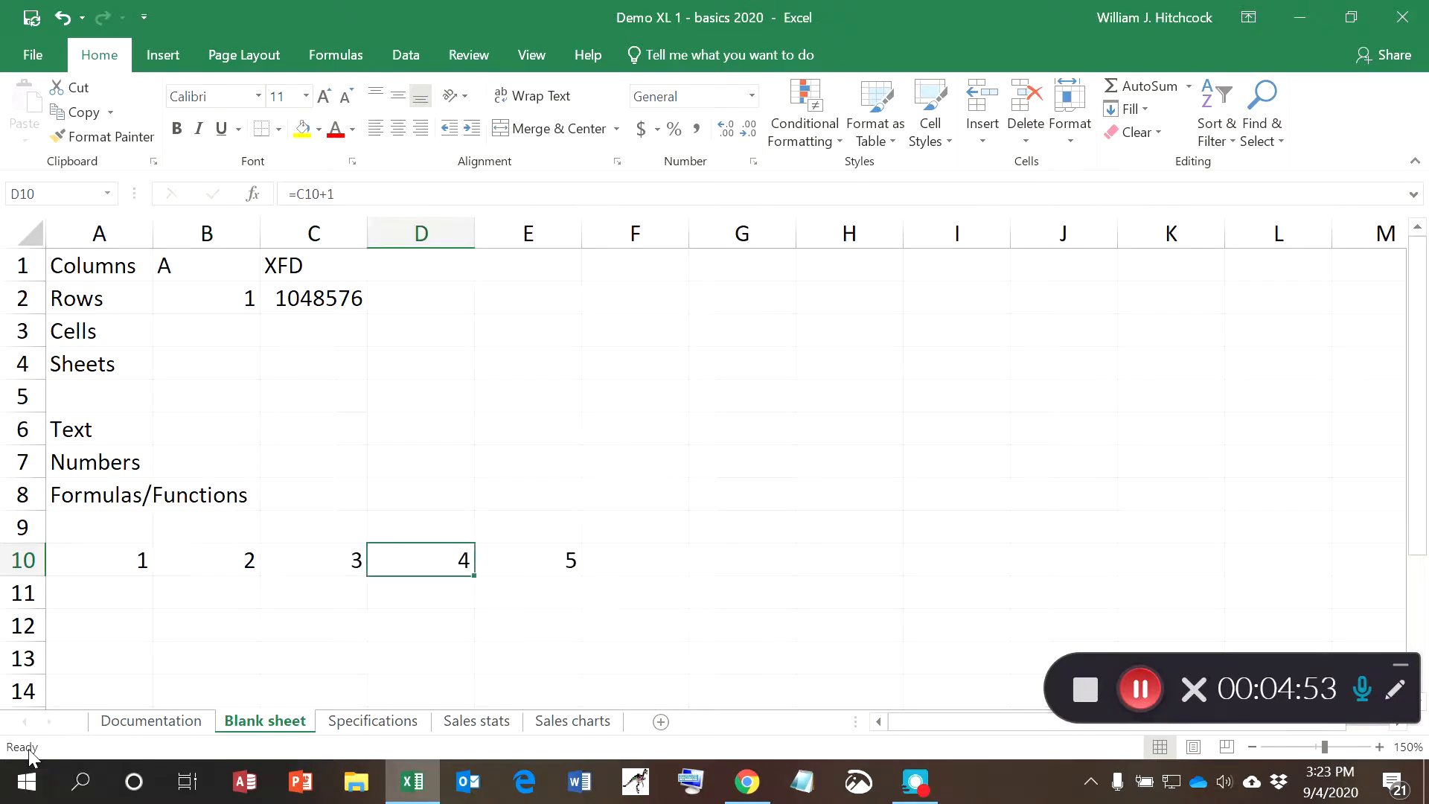
{"action": "key", "text": "Left"}
{"action": "key", "text": "Left"}
{"action": "key", "text": "Left"}
{"action": "key", "text": "Left"}
{"action": "key", "text": "Right"}
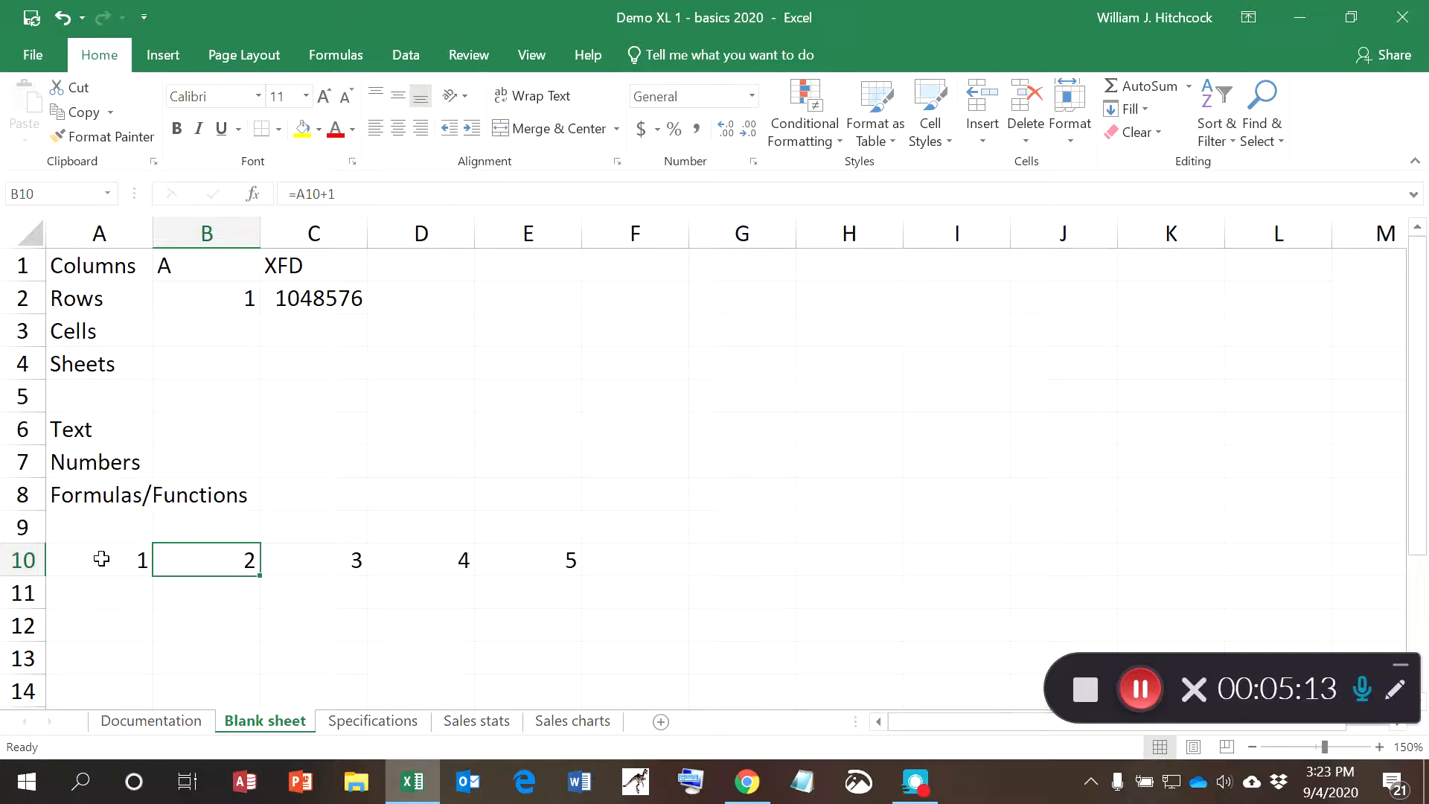
{"action": "key", "text": "Right"}
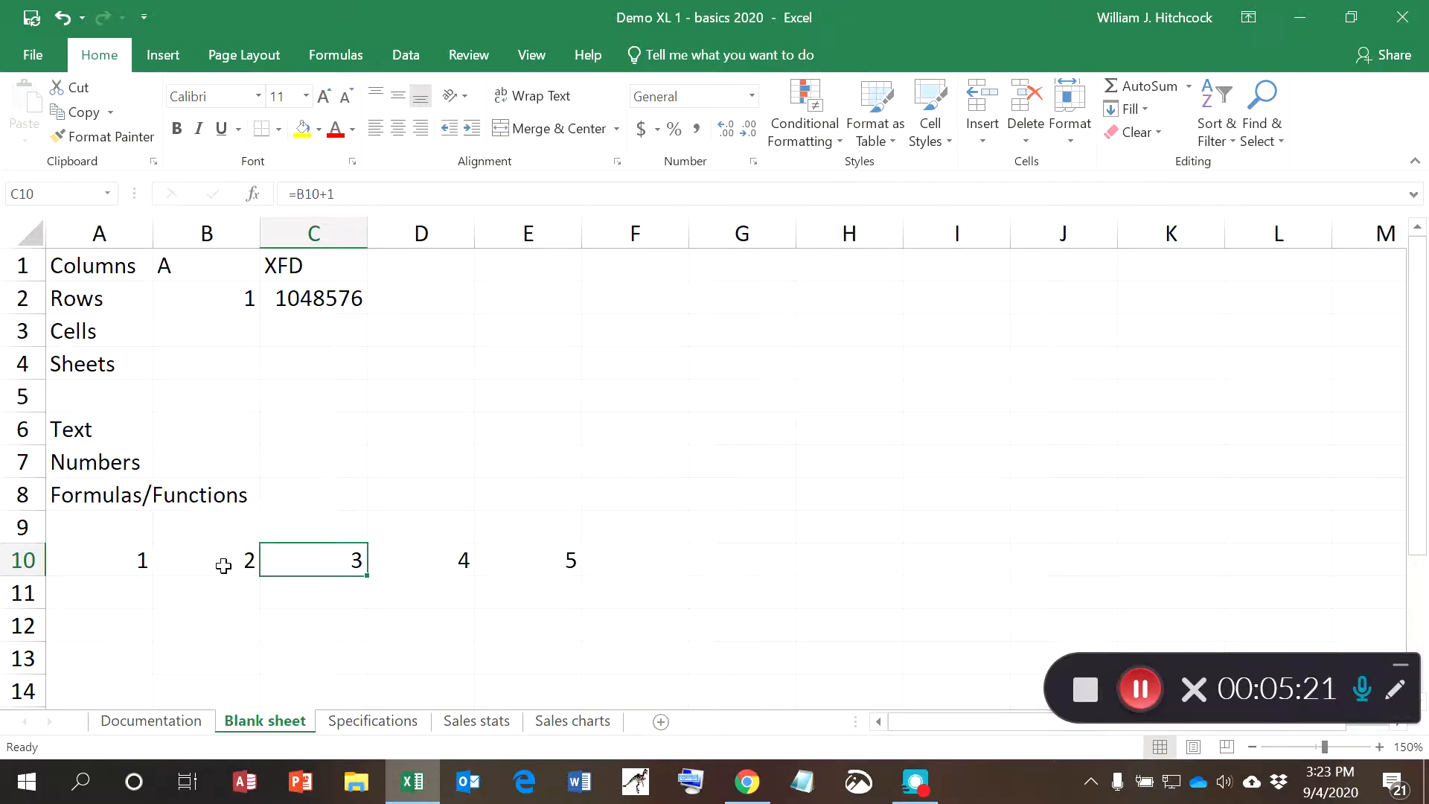
{"action": "key", "text": "Right"}
{"action": "key", "text": "Right"}
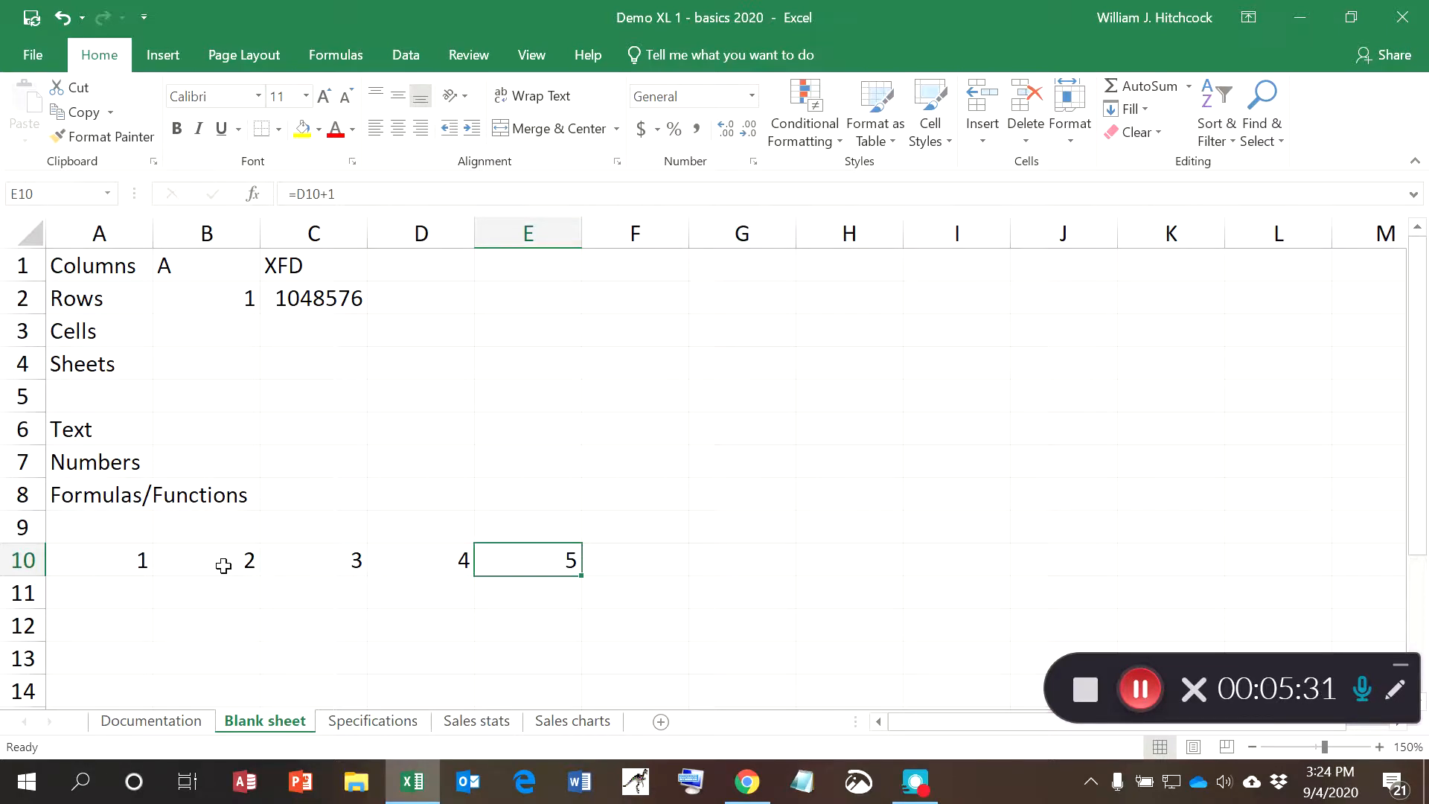
Copy the formula in E10 across the rest of row 10 to the sheet's last column.
{"action": "key", "text": "ctrl+c"}
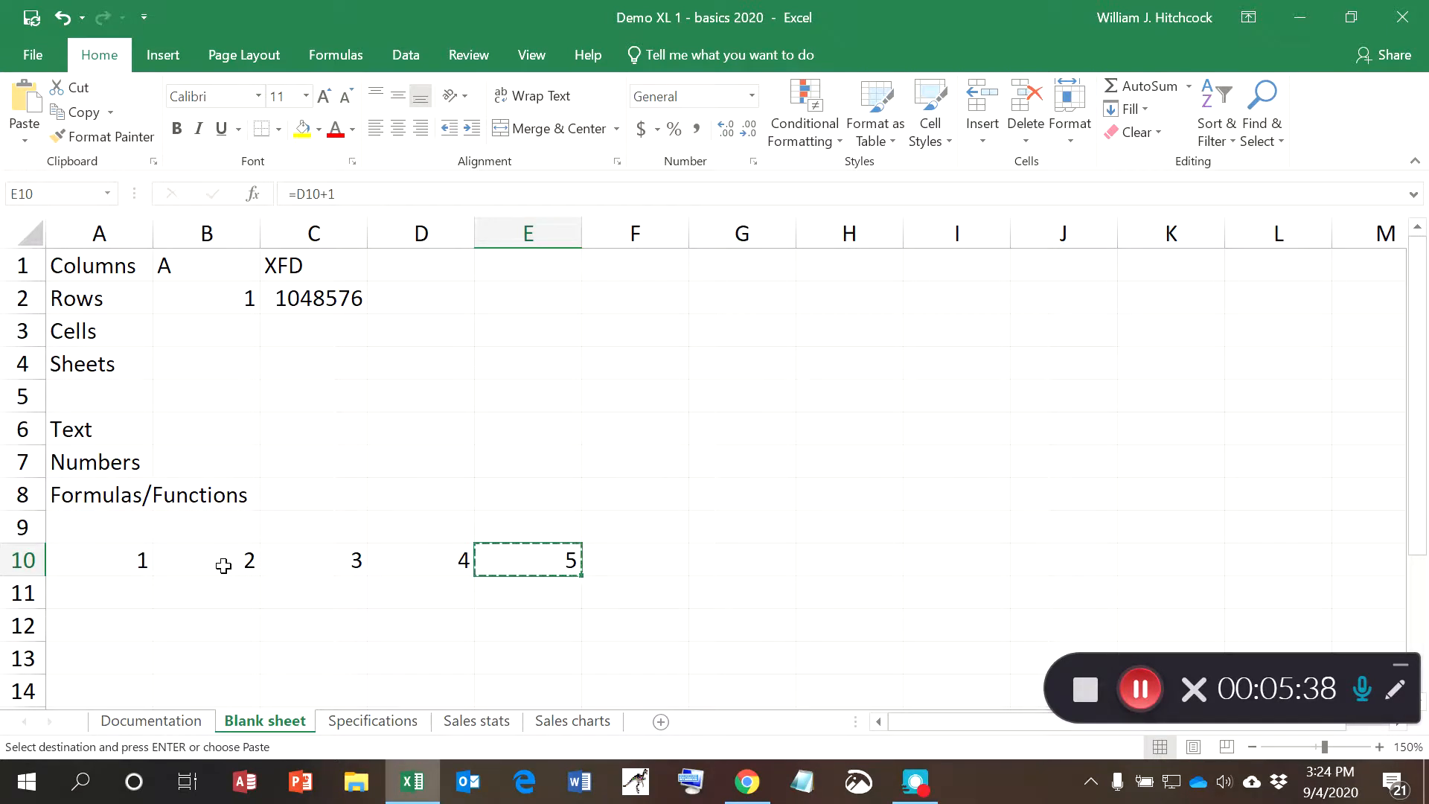
{"action": "key", "text": "ctrl+shift+Right"}
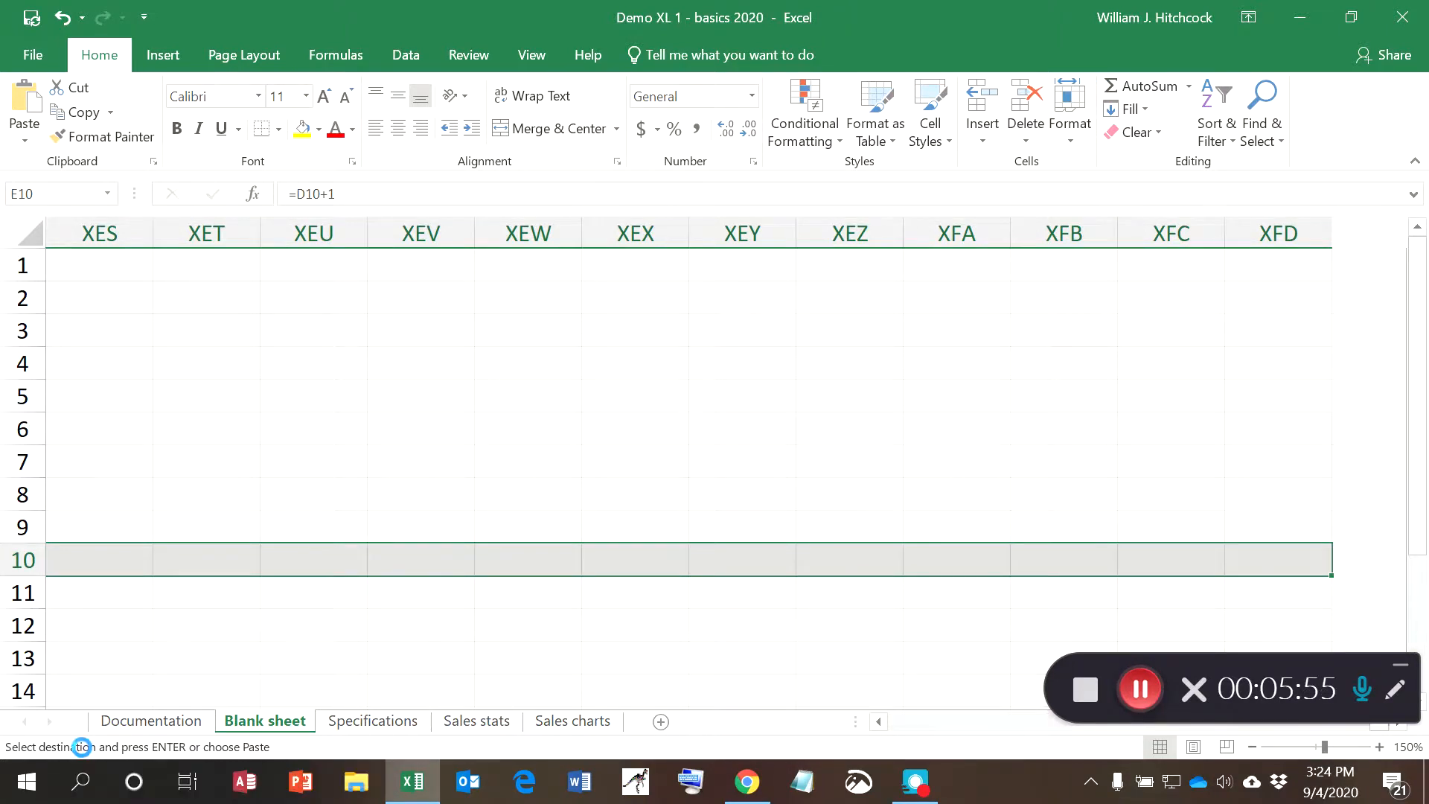
{"action": "key", "text": "Return"}
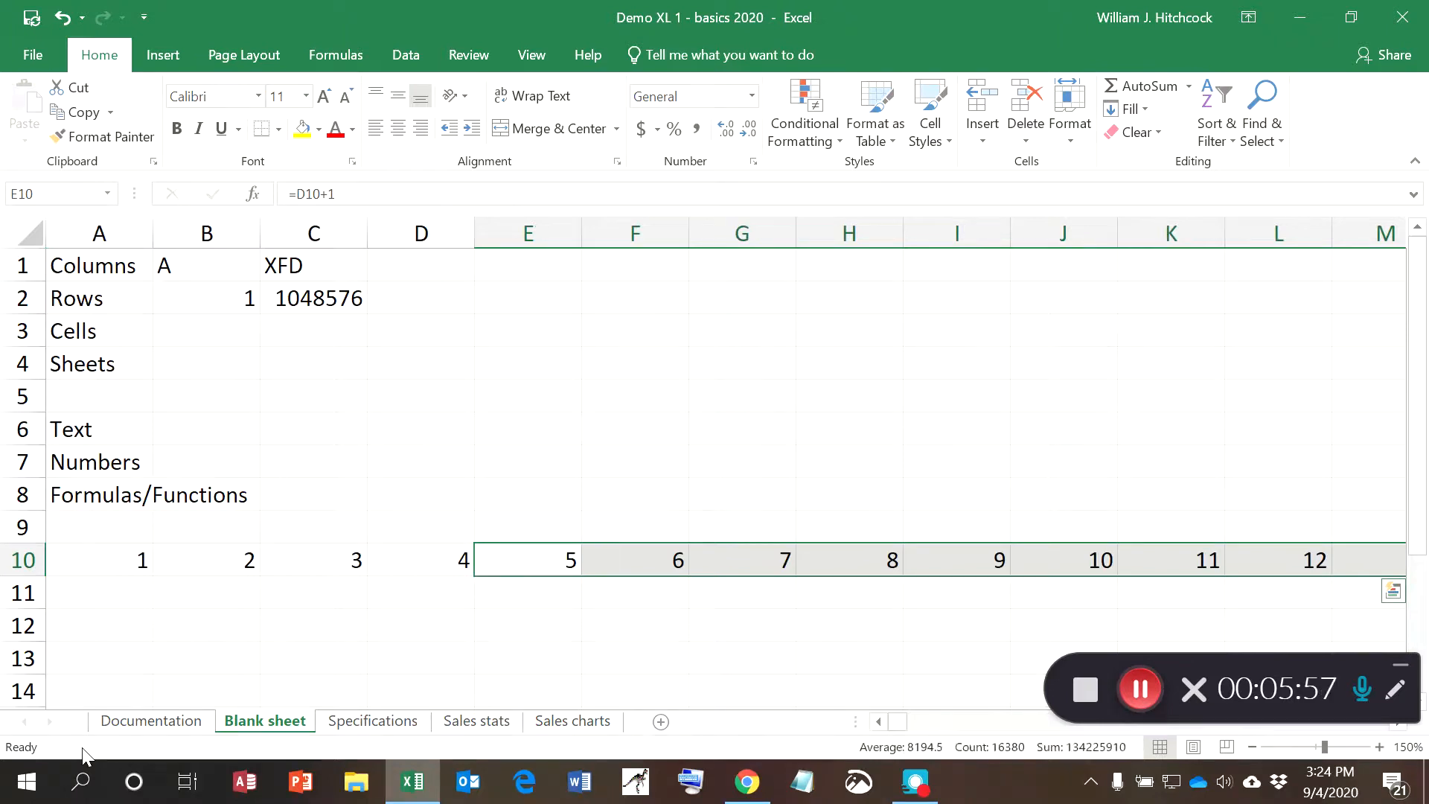
Move cell by cell along row 10 to column AC, then jump to the last column to examine the column numbering.
{"action": "key", "text": "Right"}
{"action": "key", "text": "Right"}
{"action": "key", "text": "Right"}
{"action": "key", "text": "Right"}
{"action": "key", "text": "Right"}
{"action": "key", "text": "Right"}
{"action": "key", "text": "Right"}
{"action": "key", "text": "Right"}
{"action": "key", "text": "Right"}
{"action": "key", "text": "Right"}
{"action": "key", "text": "Right"}
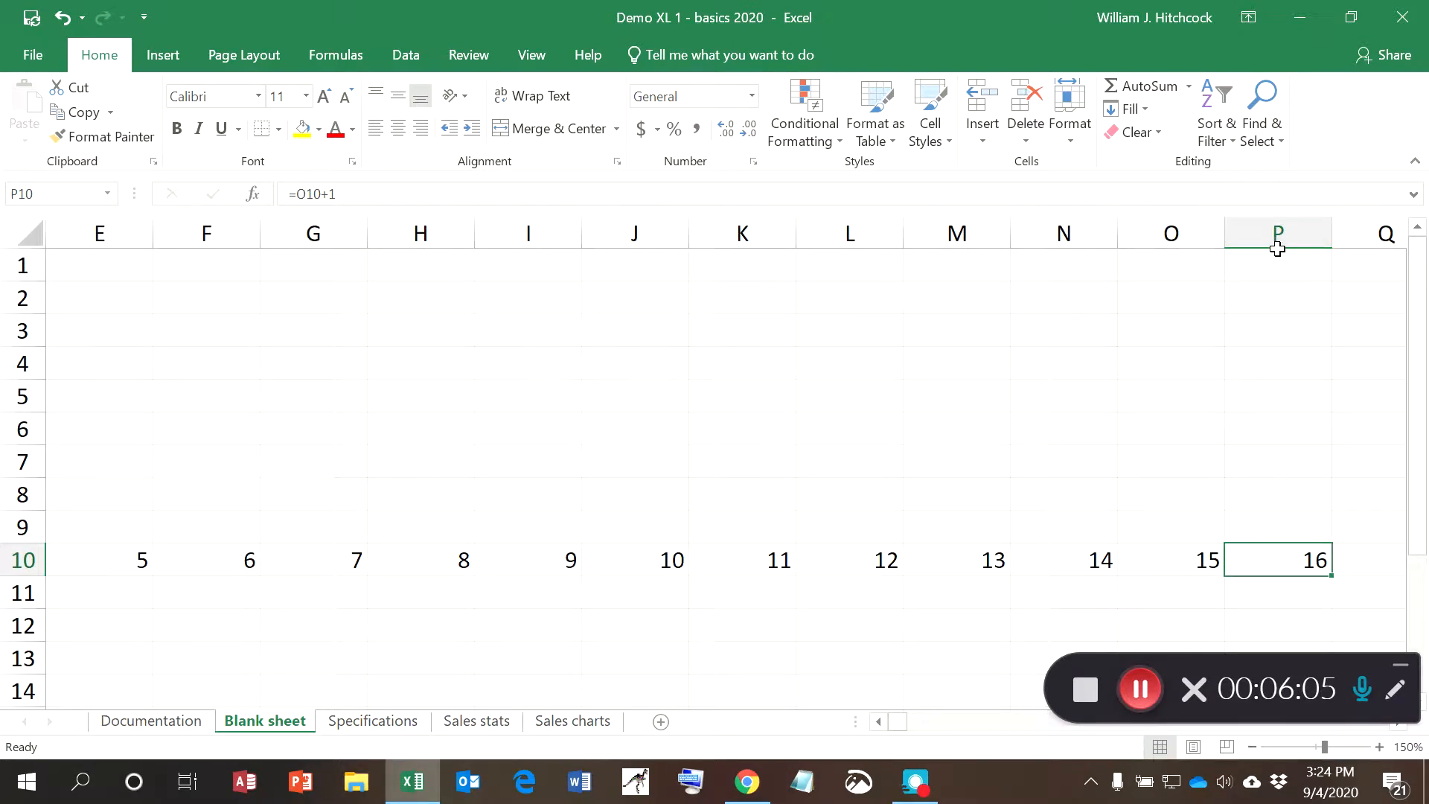
{"action": "key", "text": "Right"}
{"action": "key", "text": "Right"}
{"action": "key", "text": "Right"}
{"action": "key", "text": "Right"}
{"action": "key", "text": "Right"}
{"action": "key", "text": "Right"}
{"action": "key", "text": "Right"}
{"action": "key", "text": "Right"}
{"action": "key", "text": "Right"}
{"action": "key", "text": "Right"}
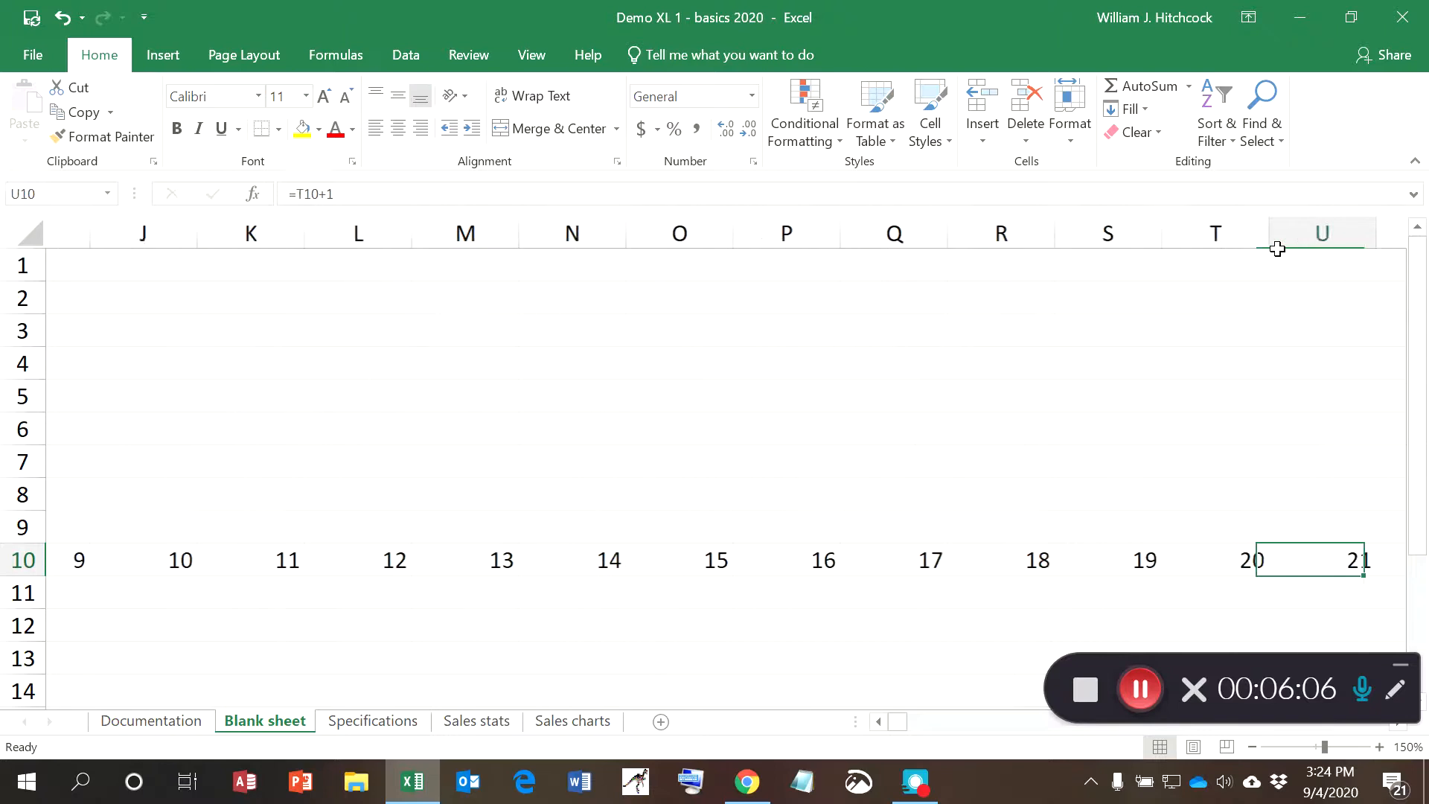
{"action": "key", "text": "Right"}
{"action": "key", "text": "Right"}
{"action": "key", "text": "Right"}
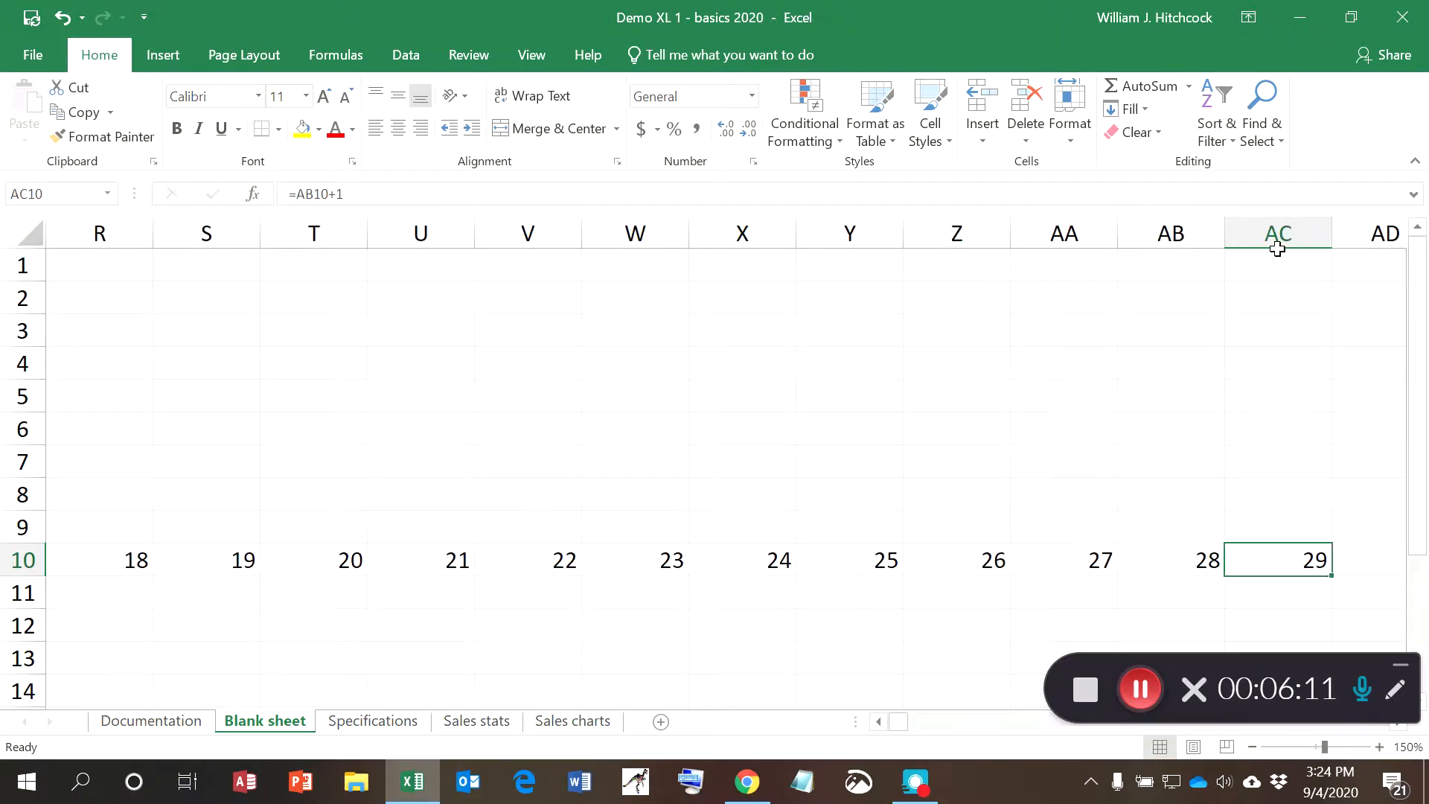
{"action": "key", "text": "End"}
{"action": "key", "text": "Right"}
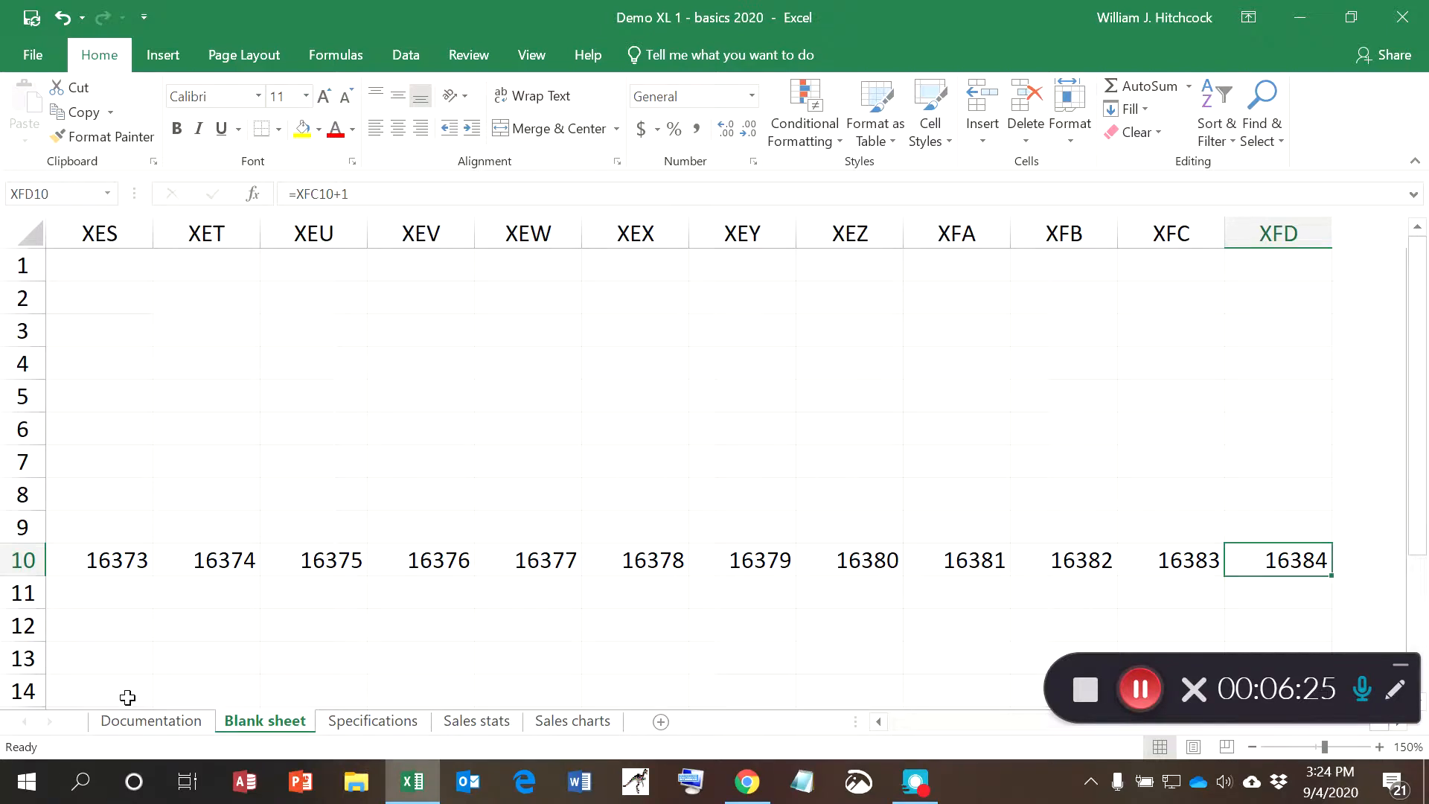
Return to the start of the sheet and enter the column count, 16384, in cell D1.
{"action": "key", "text": "ctrl+Home"}
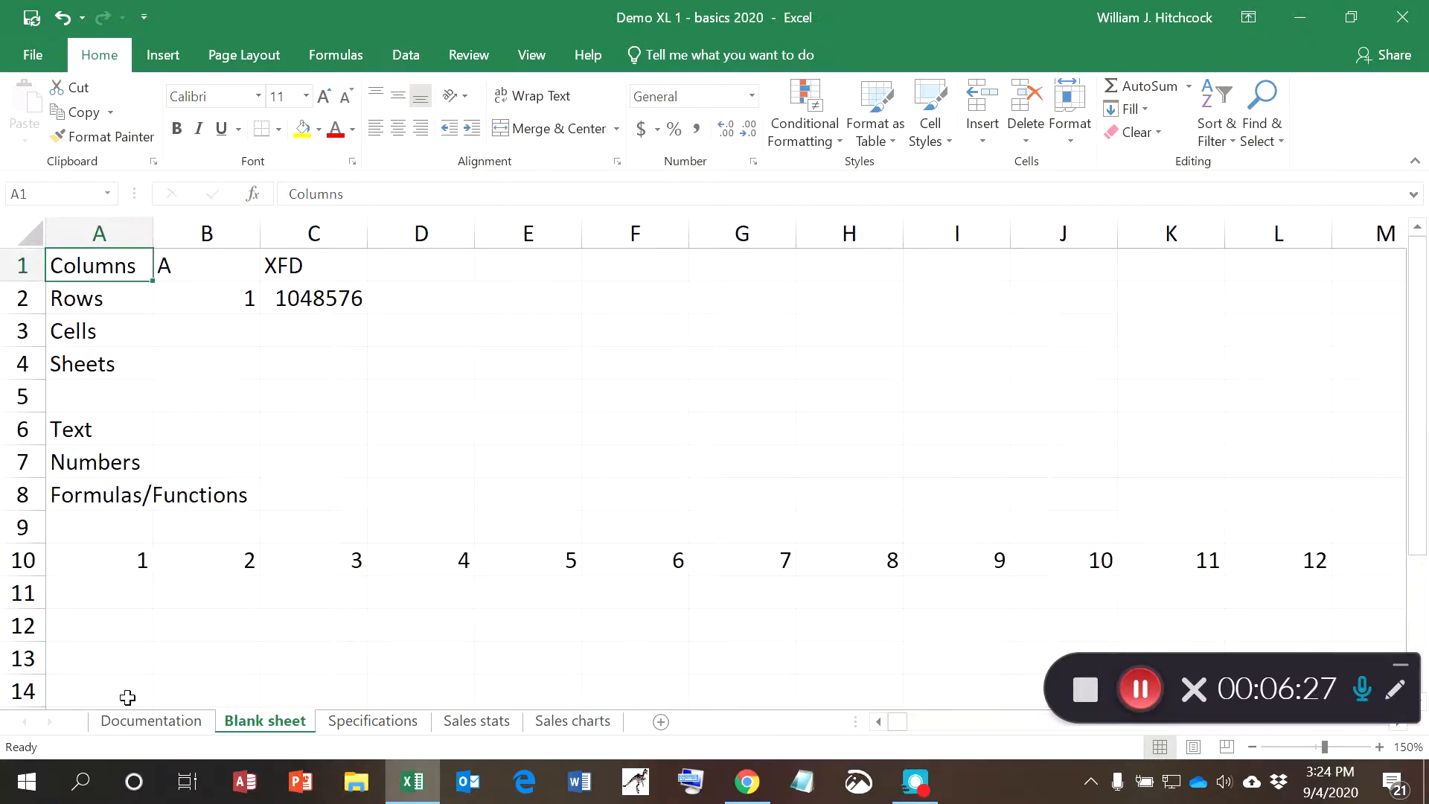
{"action": "key", "text": "Right"}
{"action": "key", "text": "Right"}
{"action": "key", "text": "Right"}
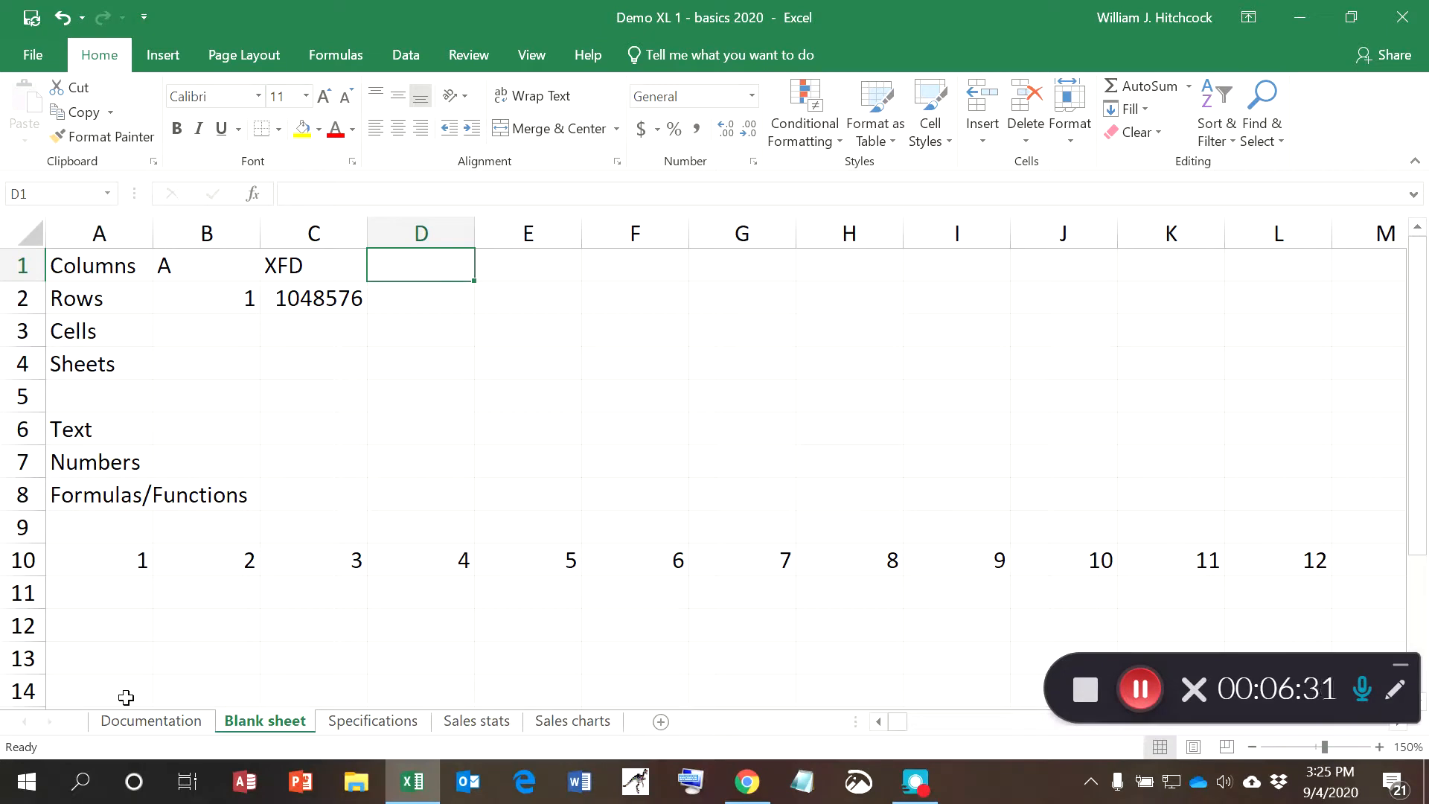
{"action": "type", "text": "16384"}
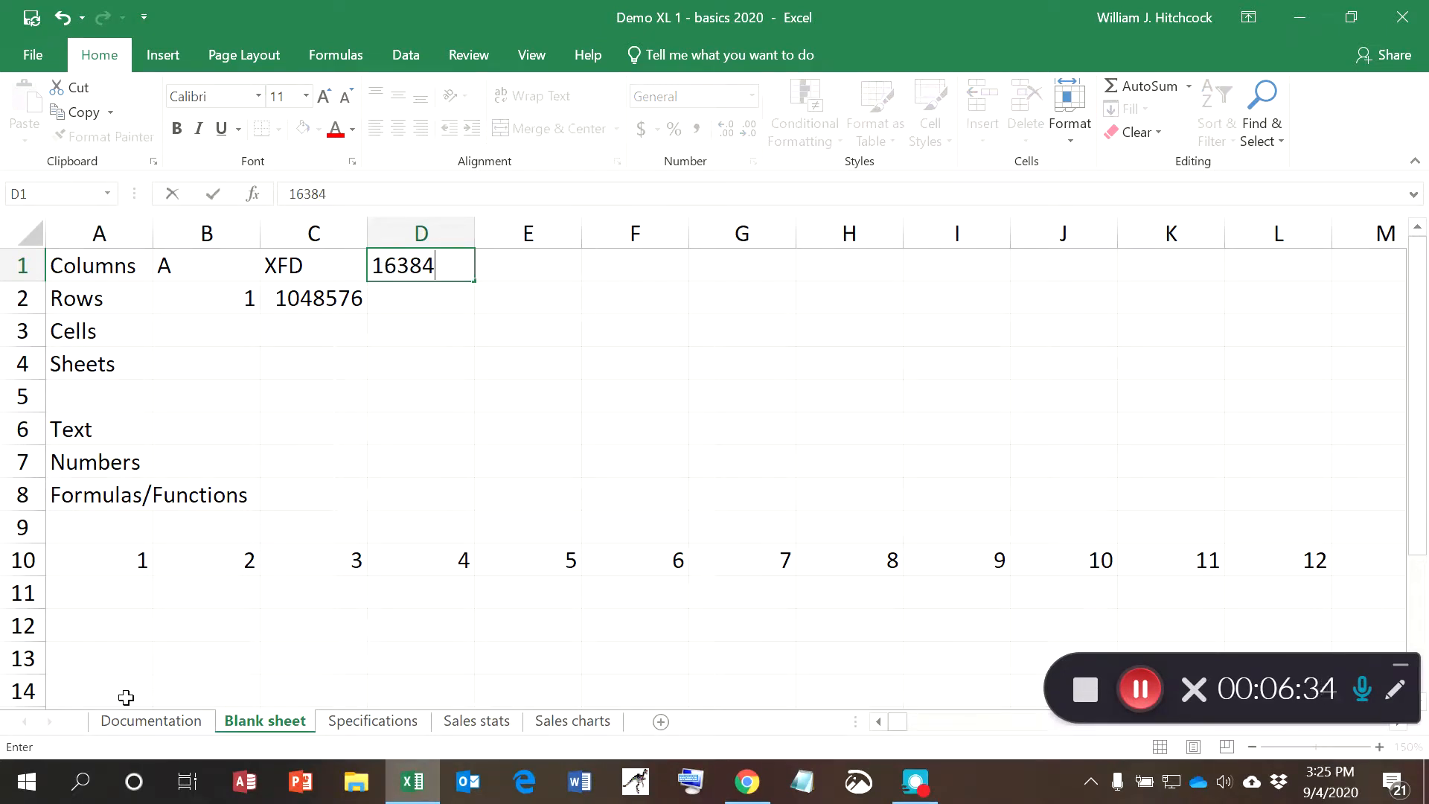
{"action": "key", "text": "Right"}
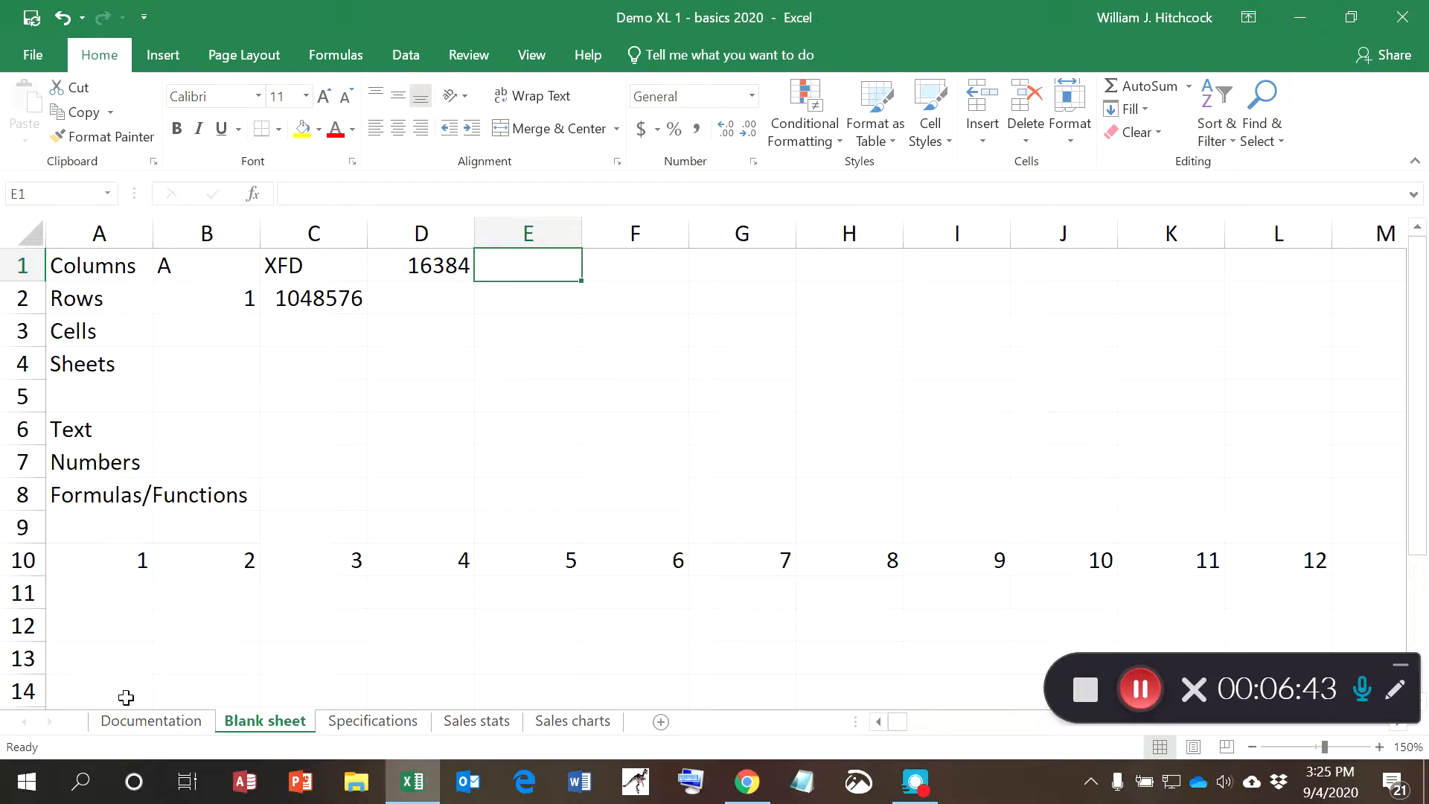
Enter the exponent formula =2^3 in cell E1.
{"action": "type", "text": "=2^3"}
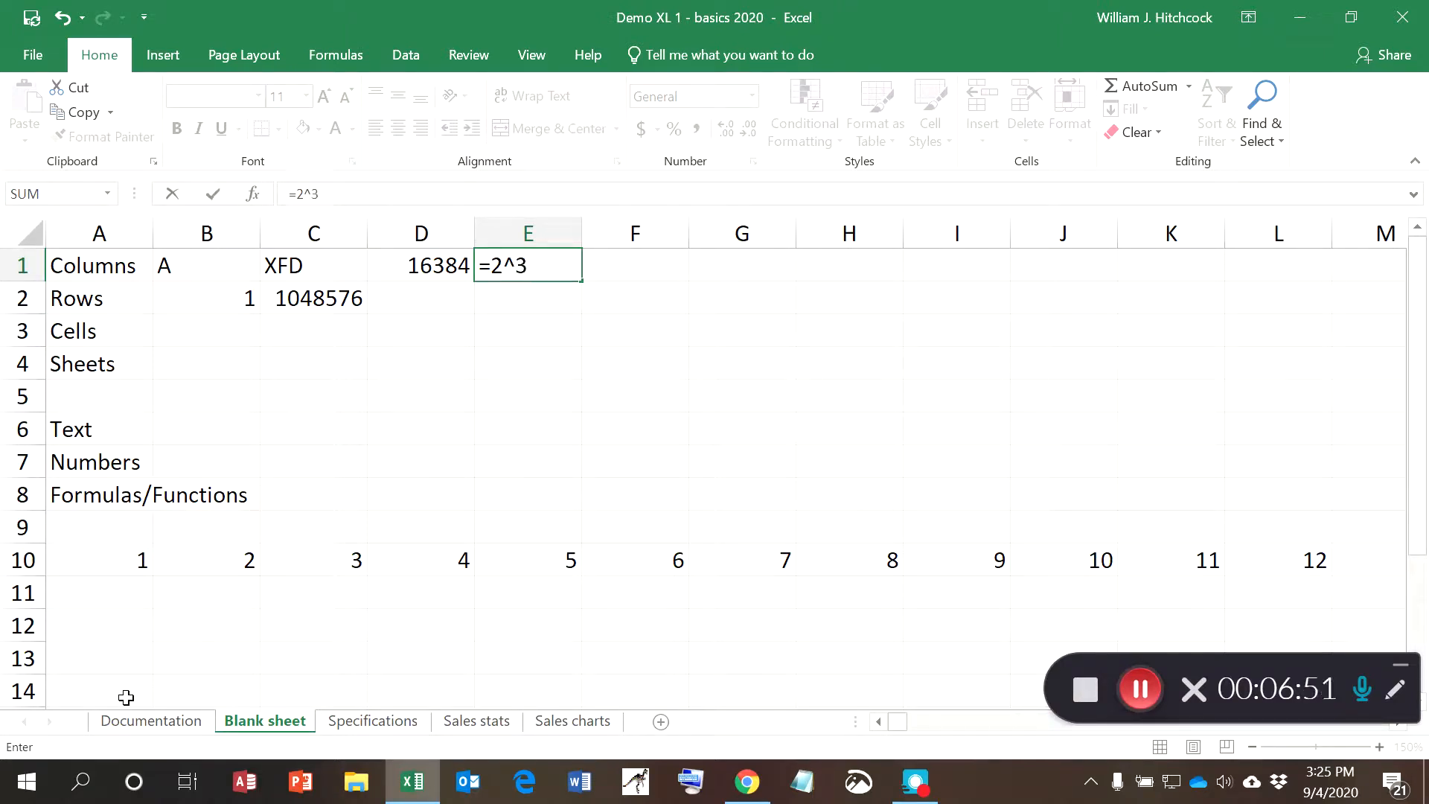
{"action": "key", "text": "Return"}
{"action": "key", "text": "Up"}
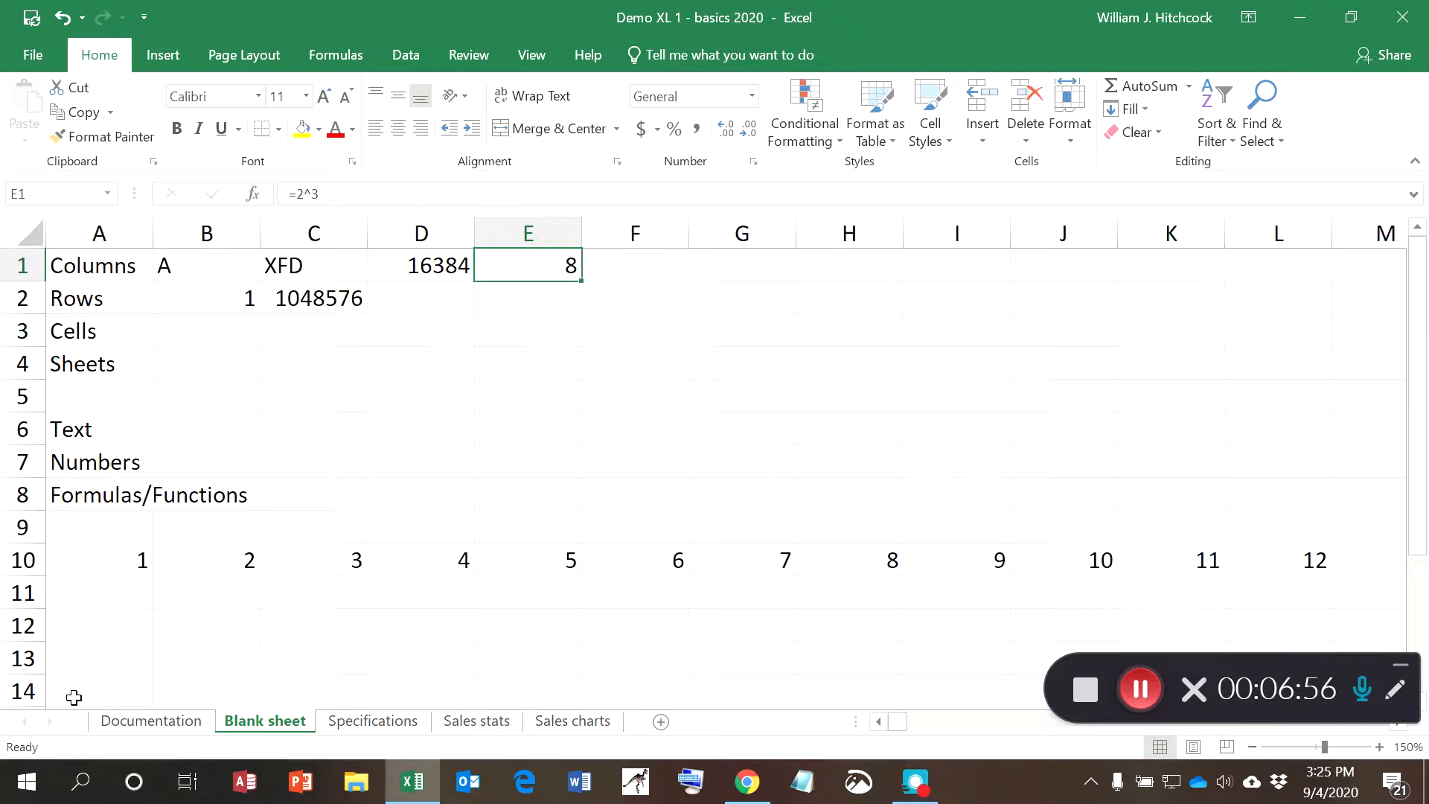
Change the exponent in cell E1's formula to 4, making it =2^4.
{"action": "left_click", "coordinate": [319, 196]}
{"action": "key", "text": "BackSpace"}
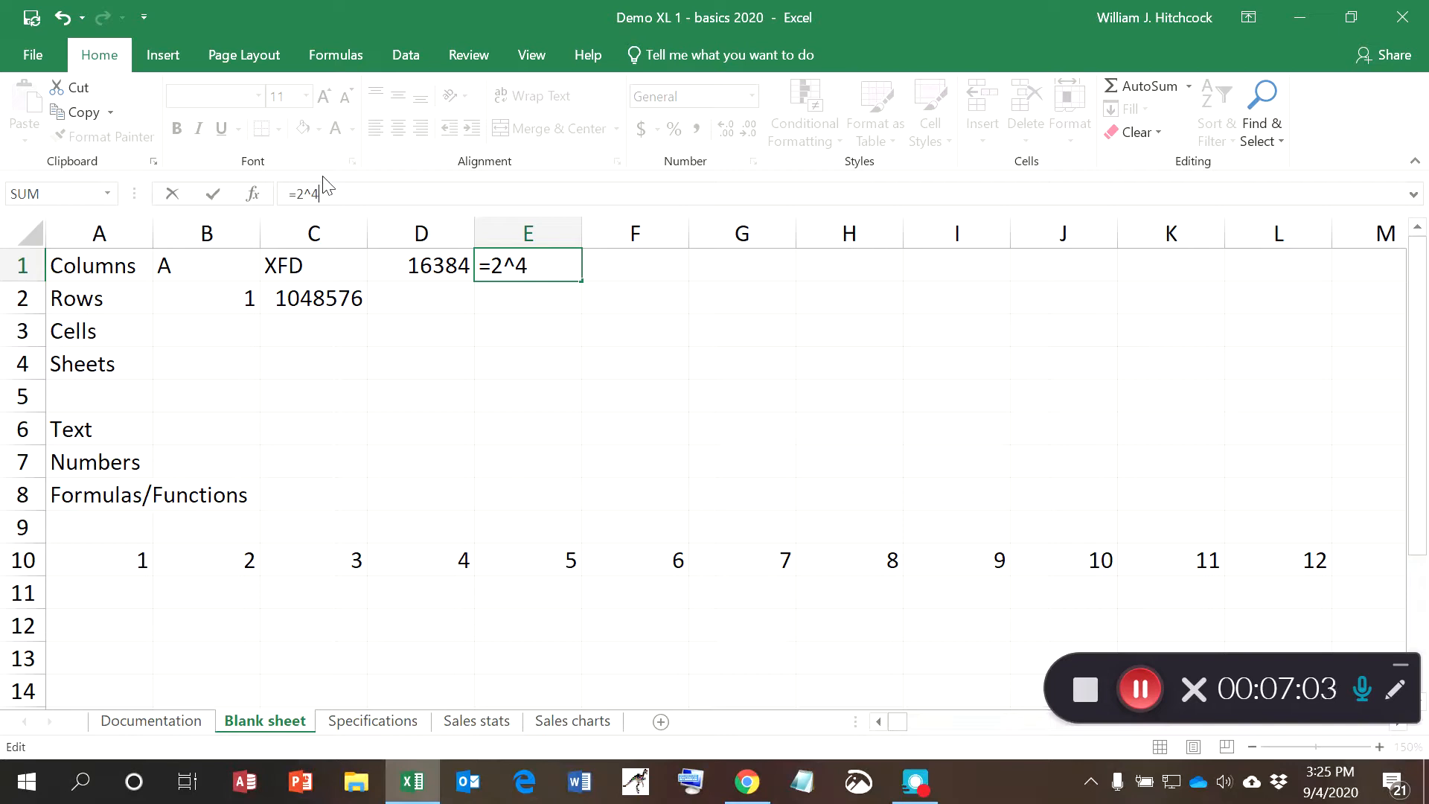
{"action": "key", "text": "Return"}
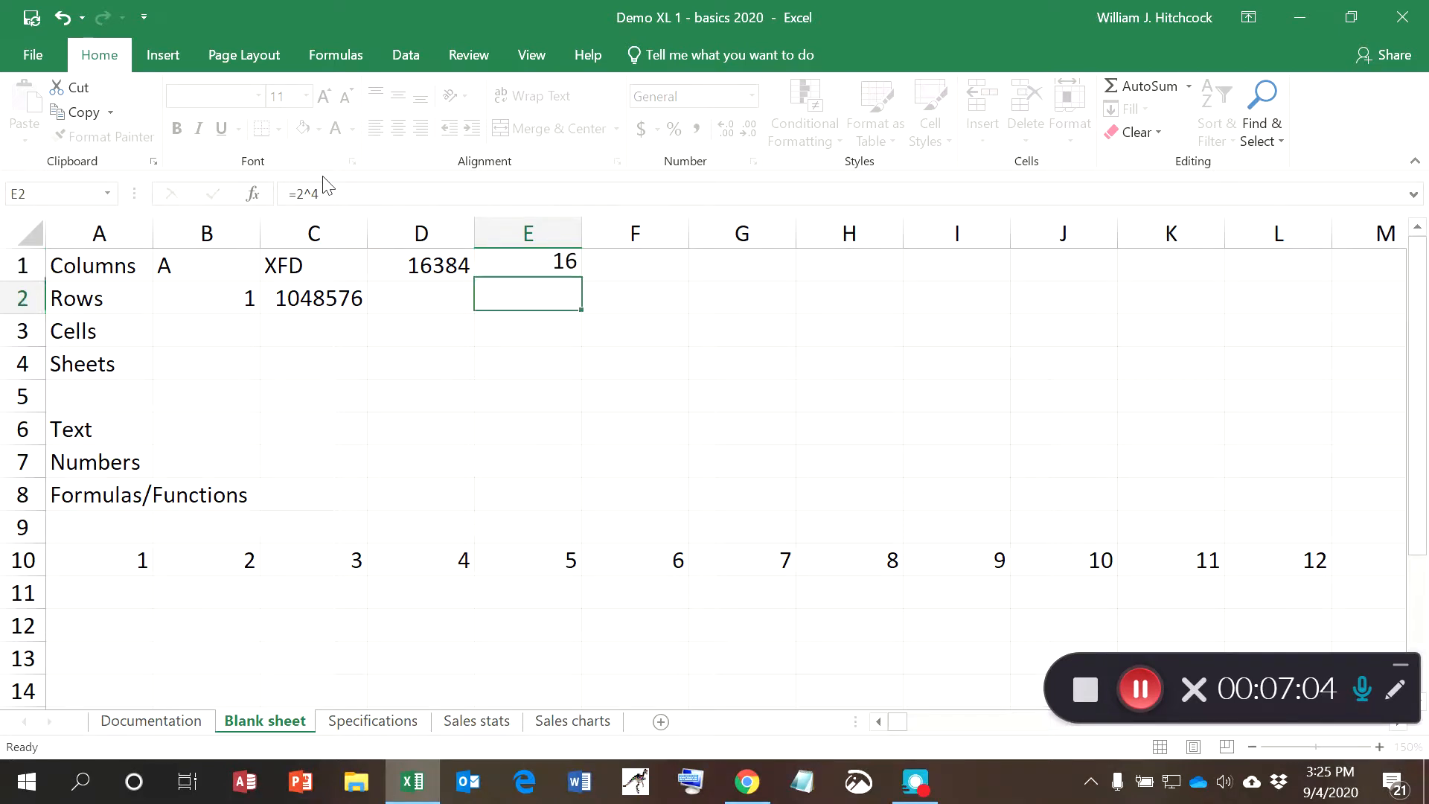
{"action": "key", "text": "Up"}
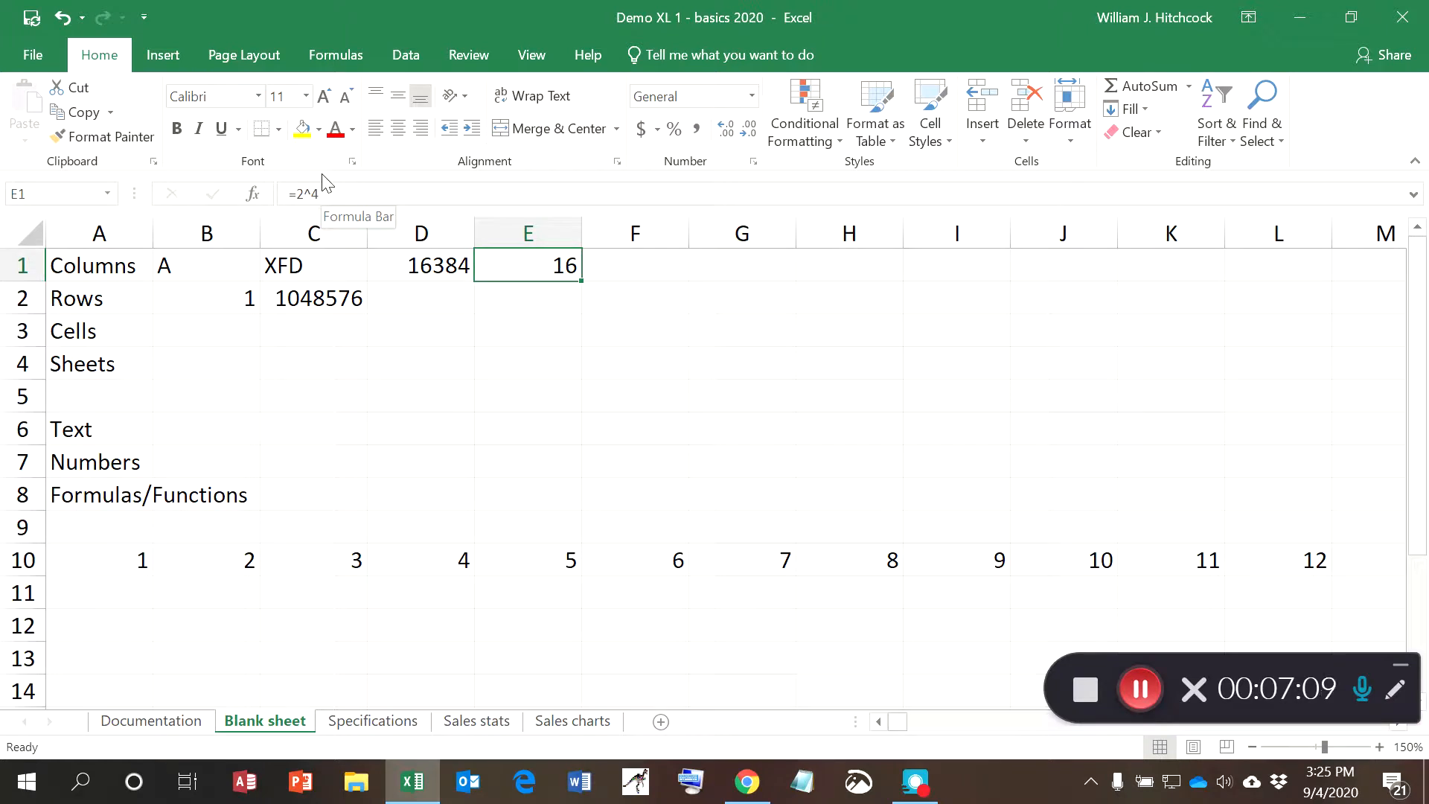
Enter the numbers 1 to 5 down column F, in cells F1 through F5.
{"action": "left_click", "coordinate": [644, 272]}
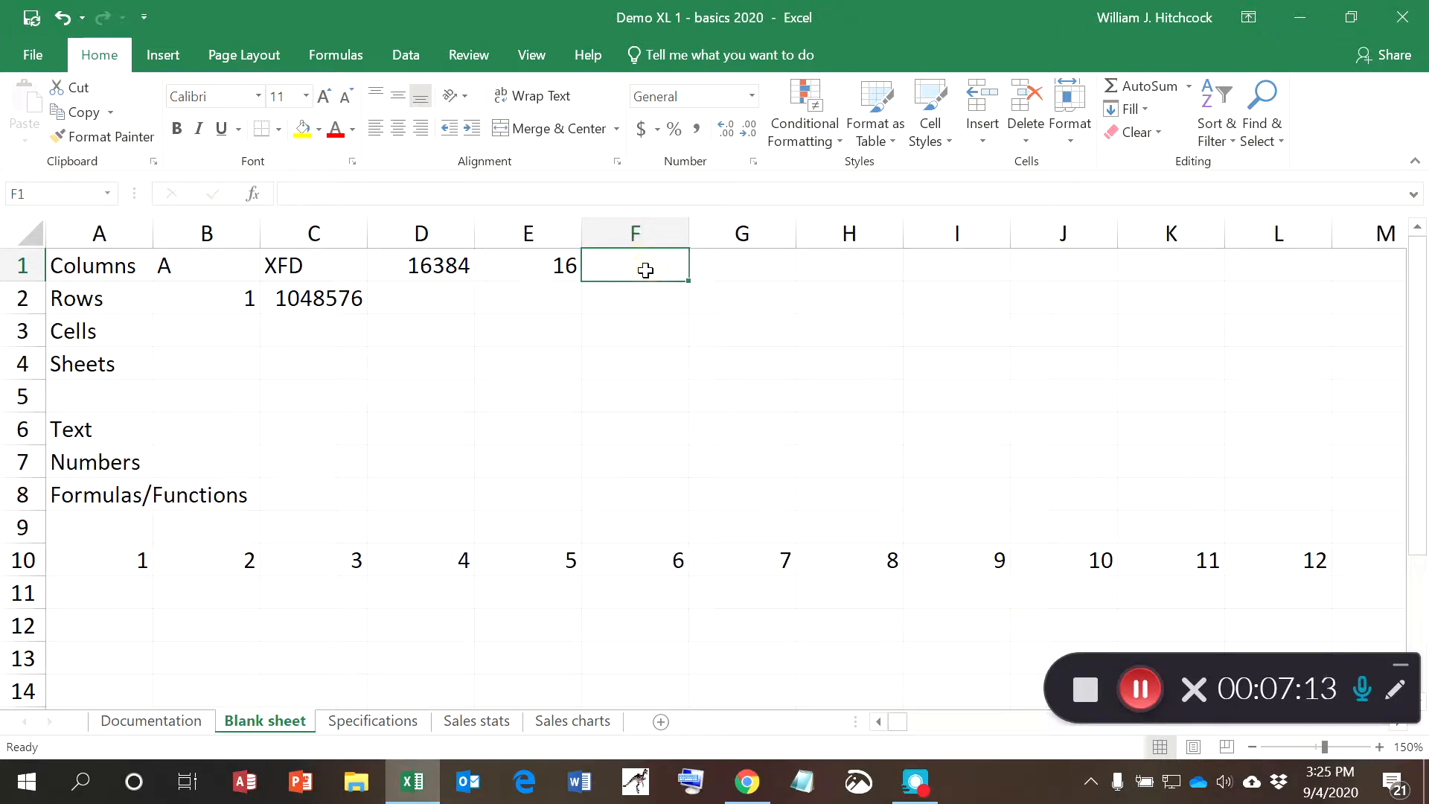
{"action": "type", "text": "1"}
{"action": "key", "text": "Return"}
{"action": "type", "text": "2"}
{"action": "key", "text": "Return"}
{"action": "type", "text": "3"}
{"action": "key", "text": "Return"}
{"action": "type", "text": "4 5"}
{"action": "key", "text": "Return"}
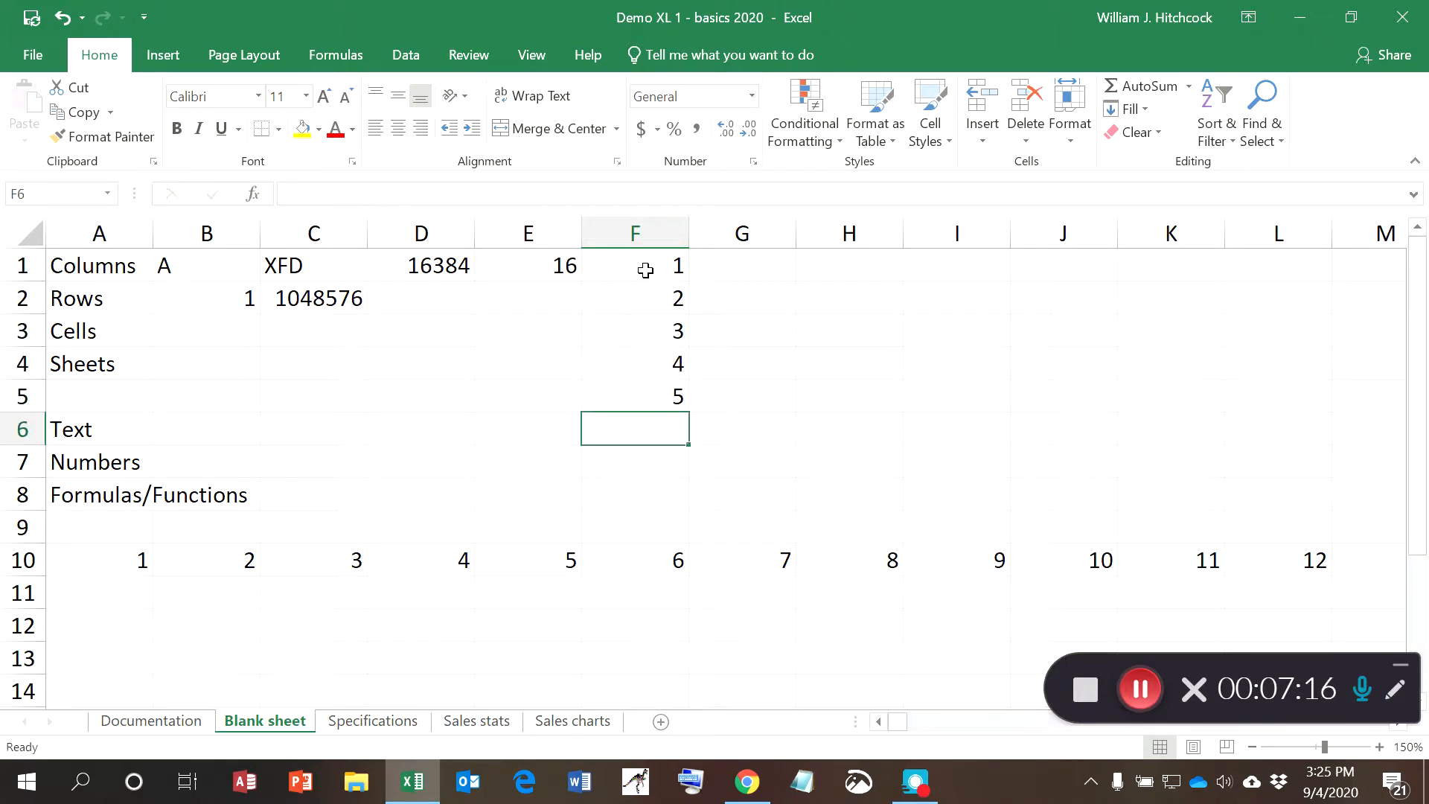
Enter the formula =2^F1 in cell G1 and fill it down column G through row 8.
{"action": "left_click", "coordinate": [718, 269]}
{"action": "type", "text": "=2"}
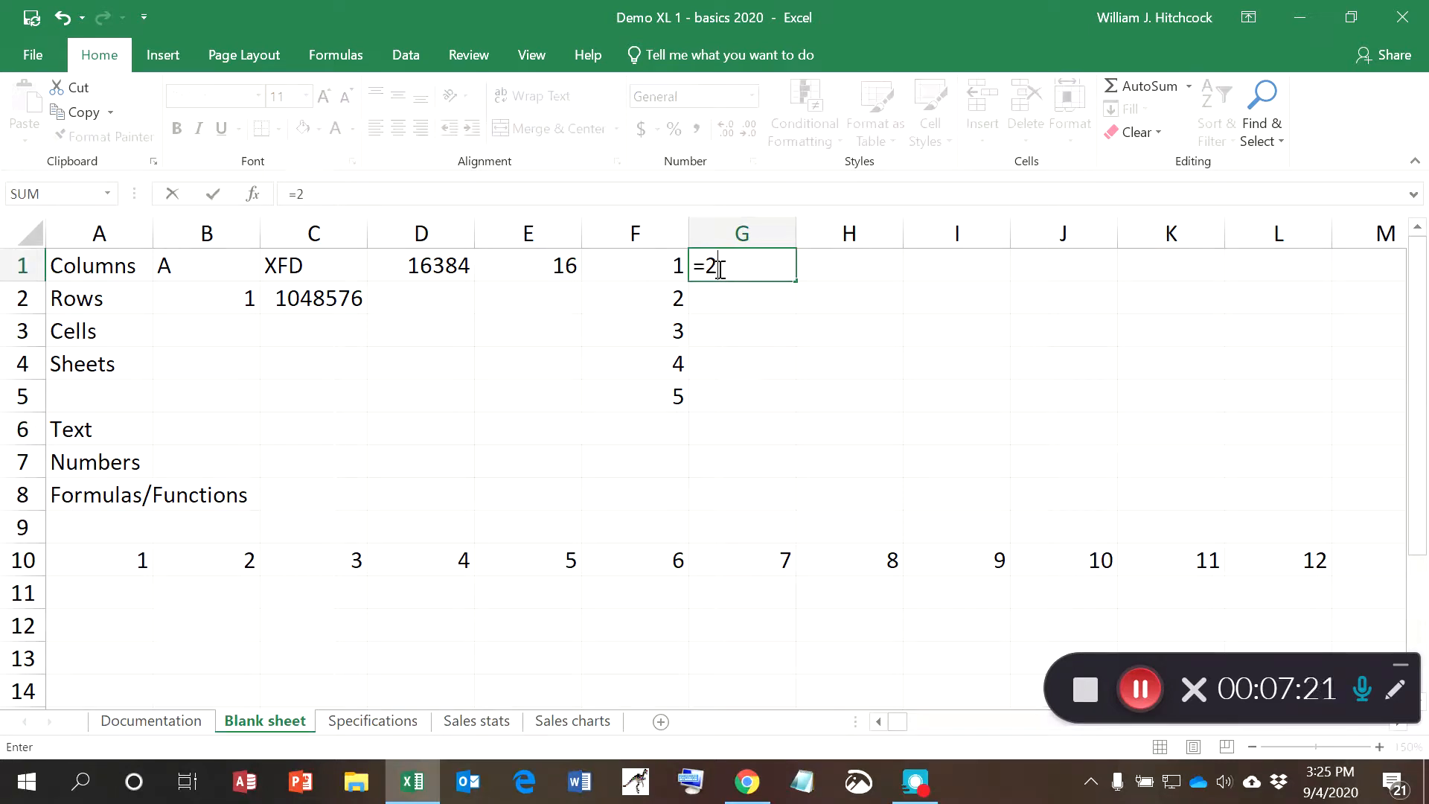
{"action": "type", "text": "^"}
{"action": "key", "text": "Left"}
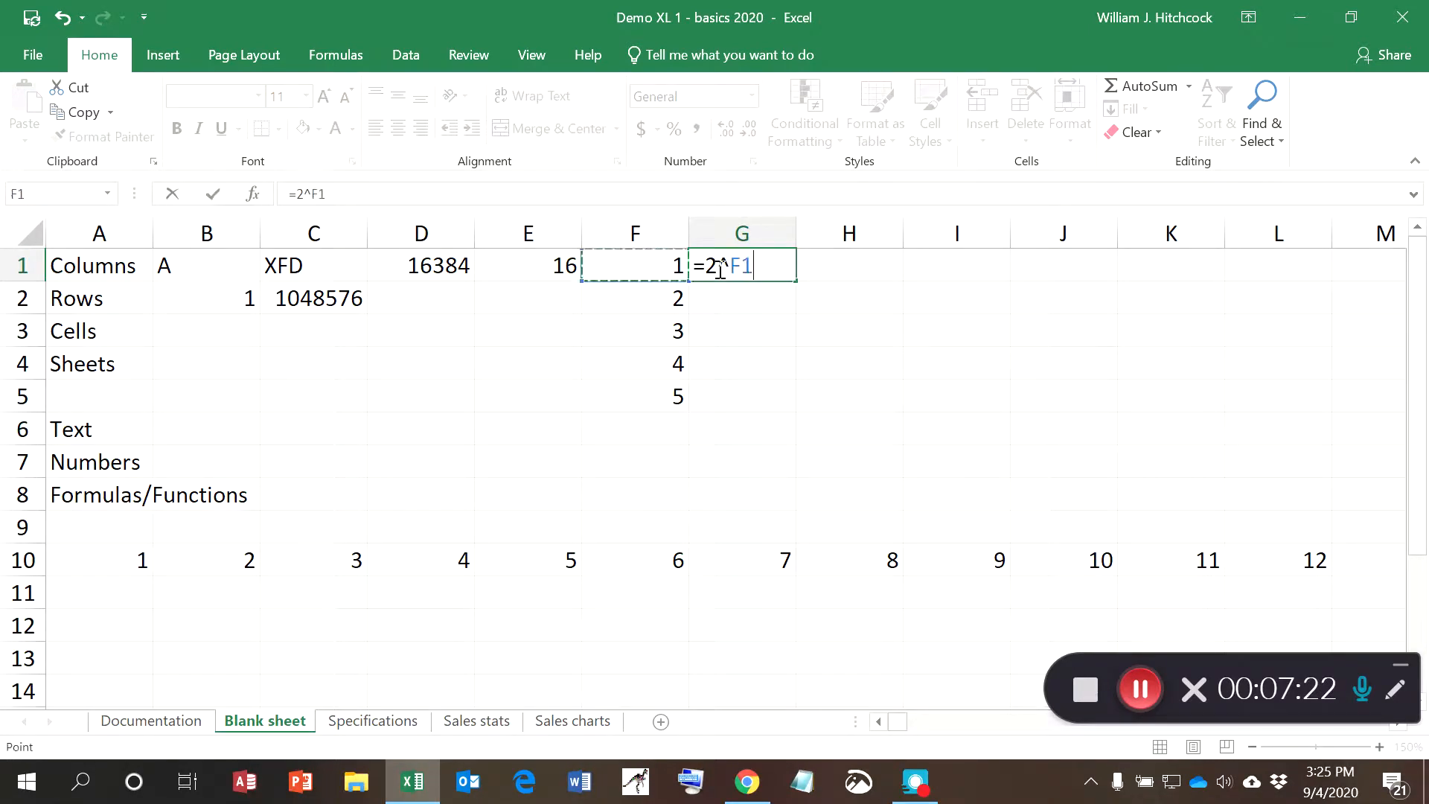
{"action": "key", "text": "Return"}
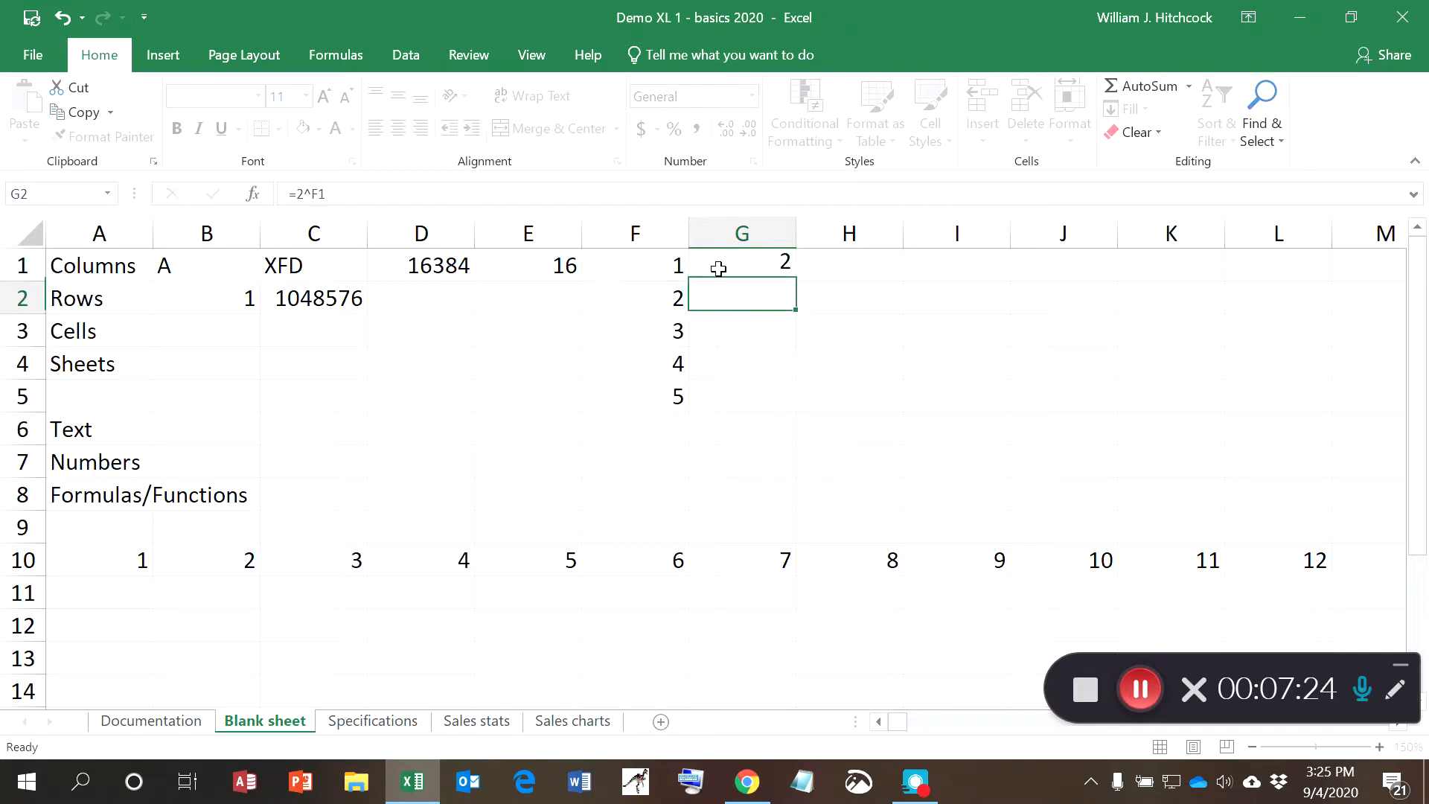
{"action": "left_click", "coordinate": [718, 268]}
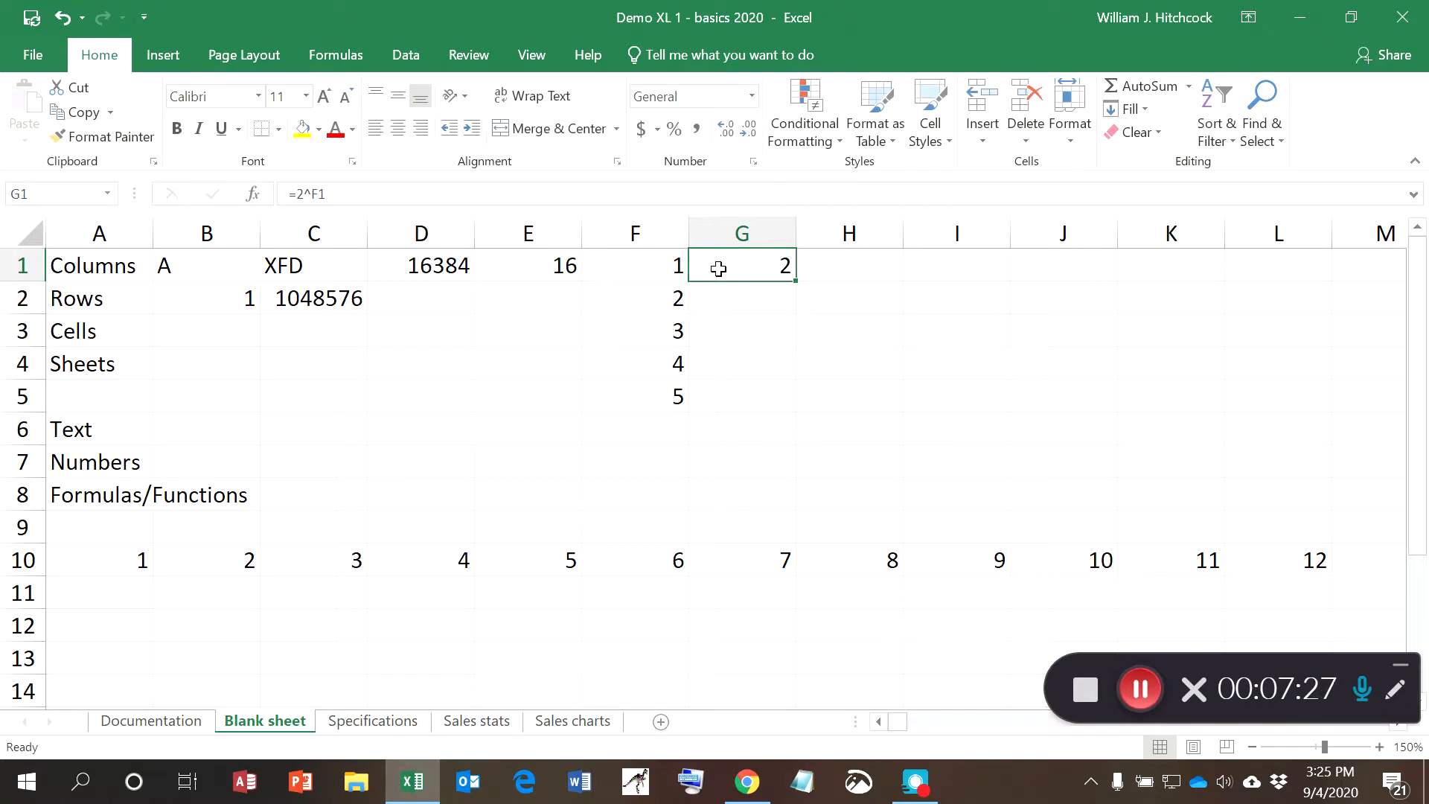
{"action": "double_click", "coordinate": [794, 280]}
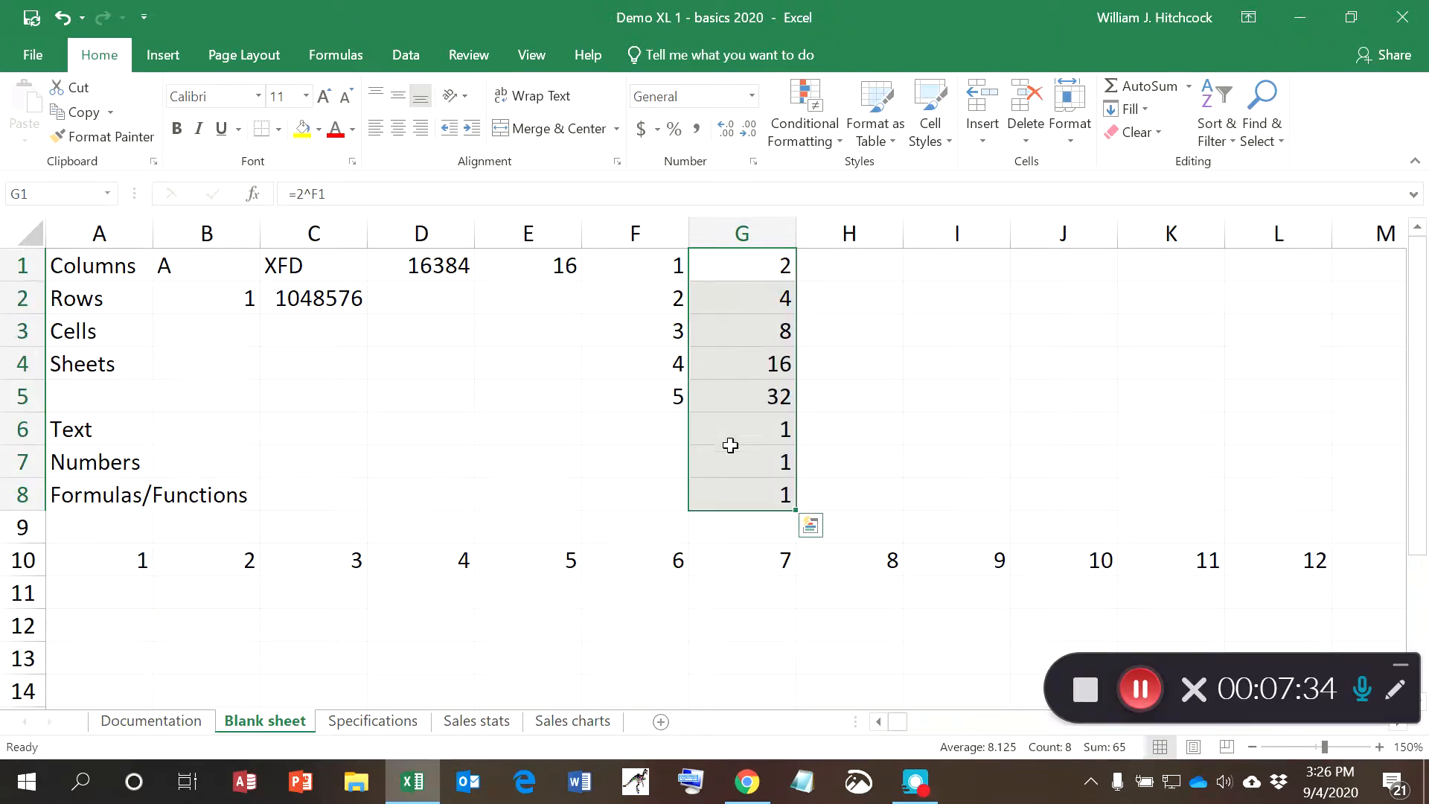
Continue the numbers down column F with 6, 7 and 8 in cells F6 through F8.
{"action": "left_click", "coordinate": [676, 430]}
{"action": "type", "text": "6"}
{"action": "key", "text": "Return"}
{"action": "type", "text": "7"}
{"action": "key", "text": "Return"}
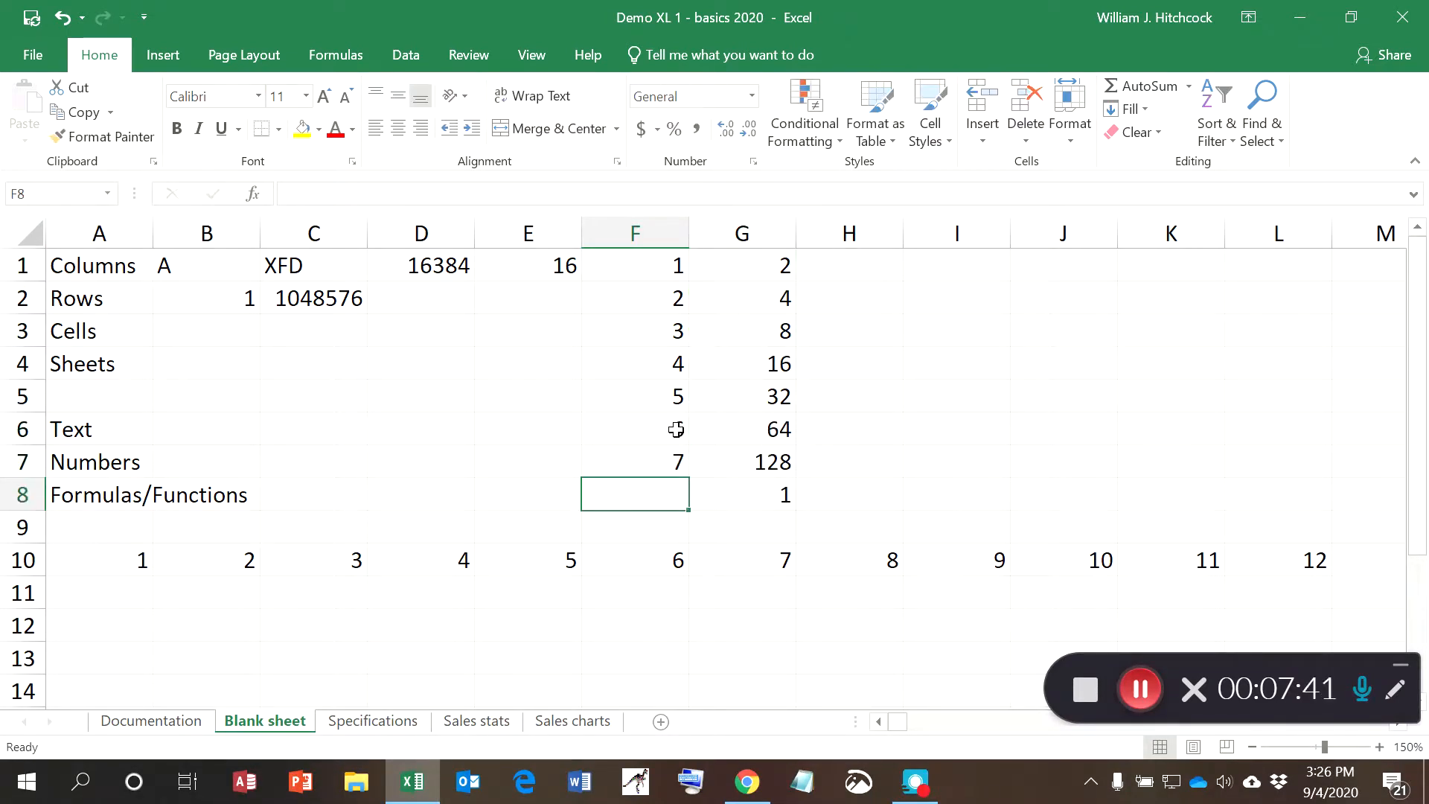
{"action": "type", "text": "8"}
{"action": "key", "text": "Return"}
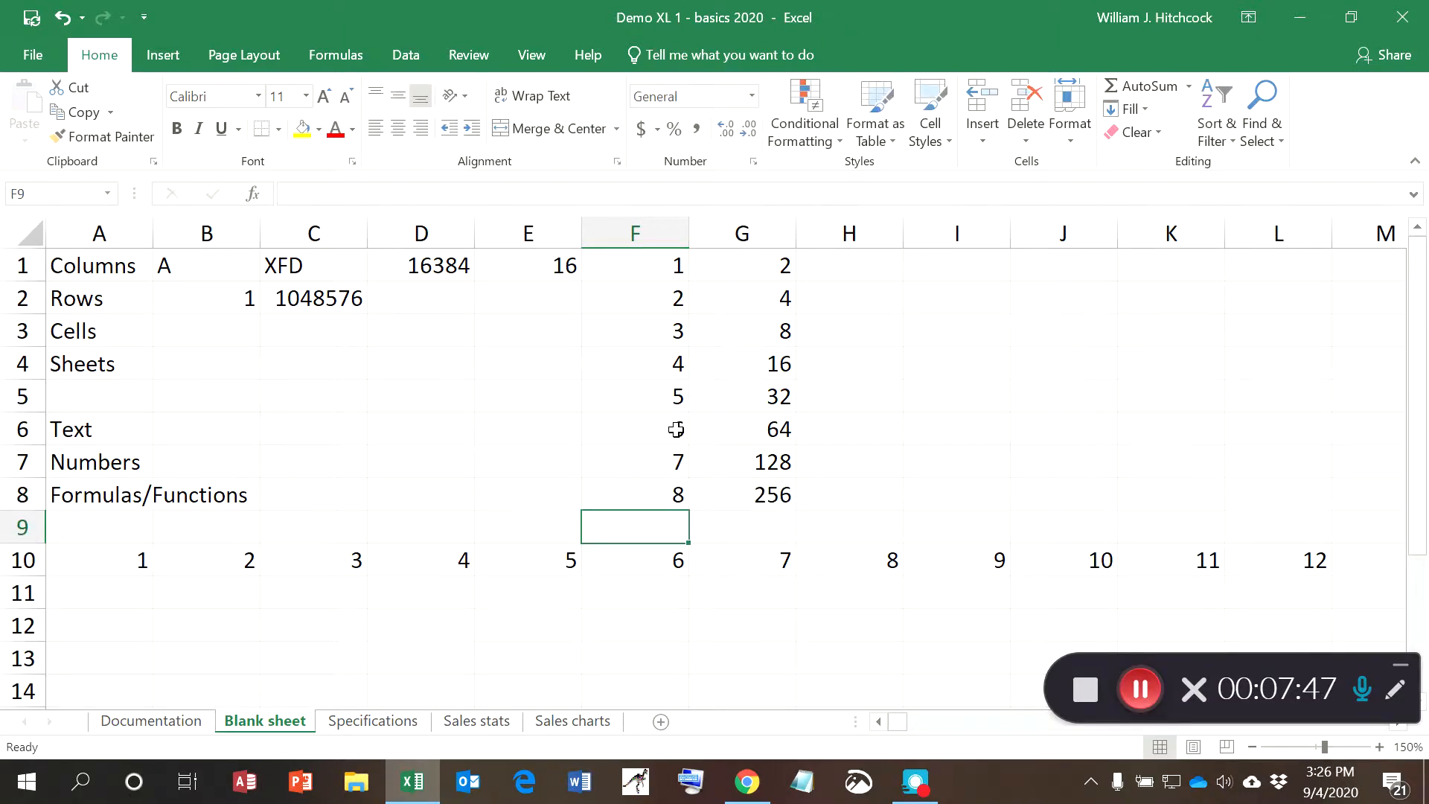
Replace the number in cell F2 with the formula =F1+1.
{"action": "key", "text": "Up"}
{"action": "key", "text": "Up"}
{"action": "key", "text": "Up"}
{"action": "key", "text": "Up"}
{"action": "key", "text": "Up"}
{"action": "key", "text": "Up"}
{"action": "key", "text": "Up"}
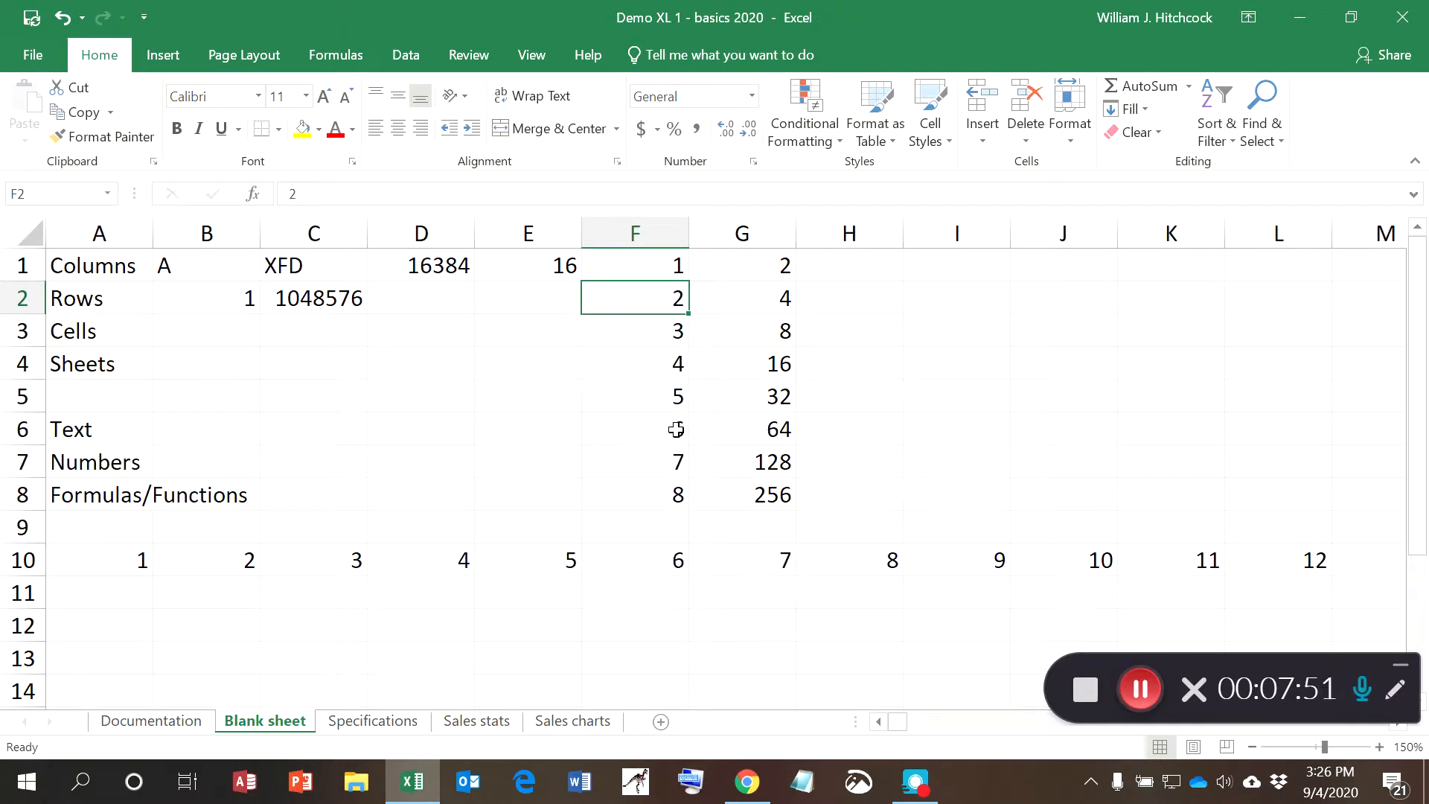
{"action": "type", "text": "=F1+1"}
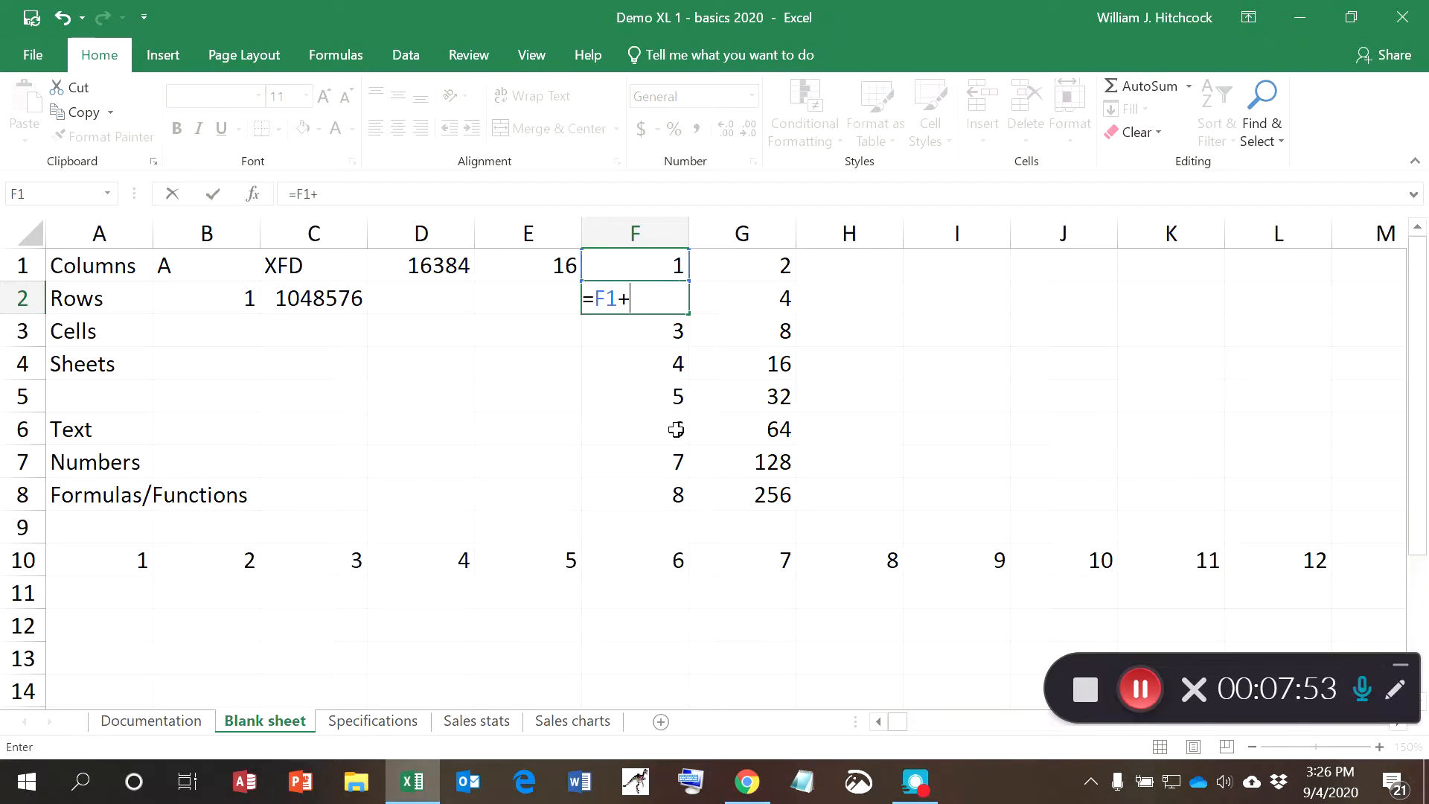
{"action": "key", "text": "Return"}
Copy the formula in cell F2 down column F through cell F8.
{"action": "key", "text": "Up"}
{"action": "key", "text": "ctrl+c"}
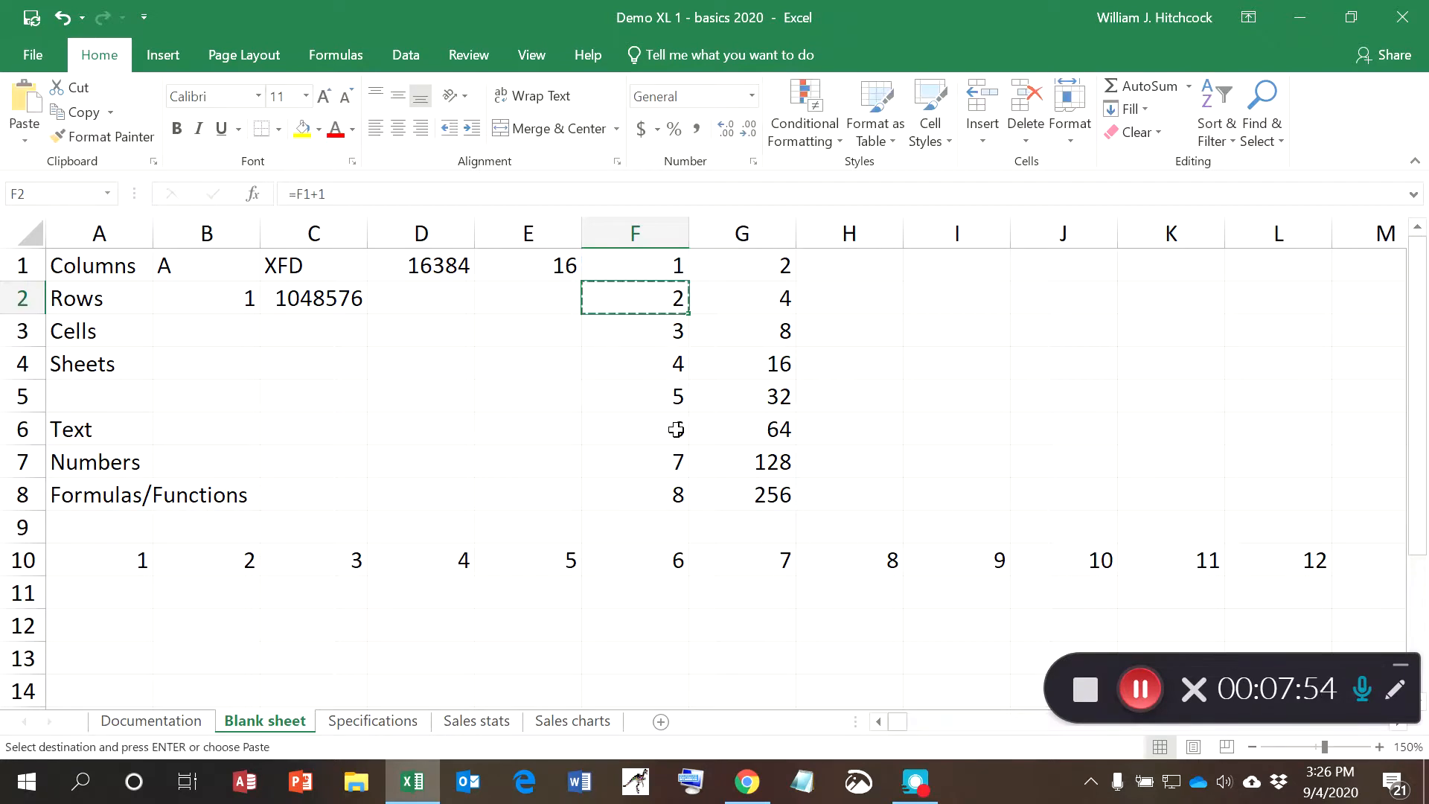
{"action": "key", "text": "shift+Down"}
{"action": "key", "text": "shift+Down"}
{"action": "key", "text": "shift+Down"}
{"action": "key", "text": "shift+Down"}
{"action": "key", "text": "shift+Down"}
{"action": "key", "text": "shift+Down"}
{"action": "key", "text": "Return"}
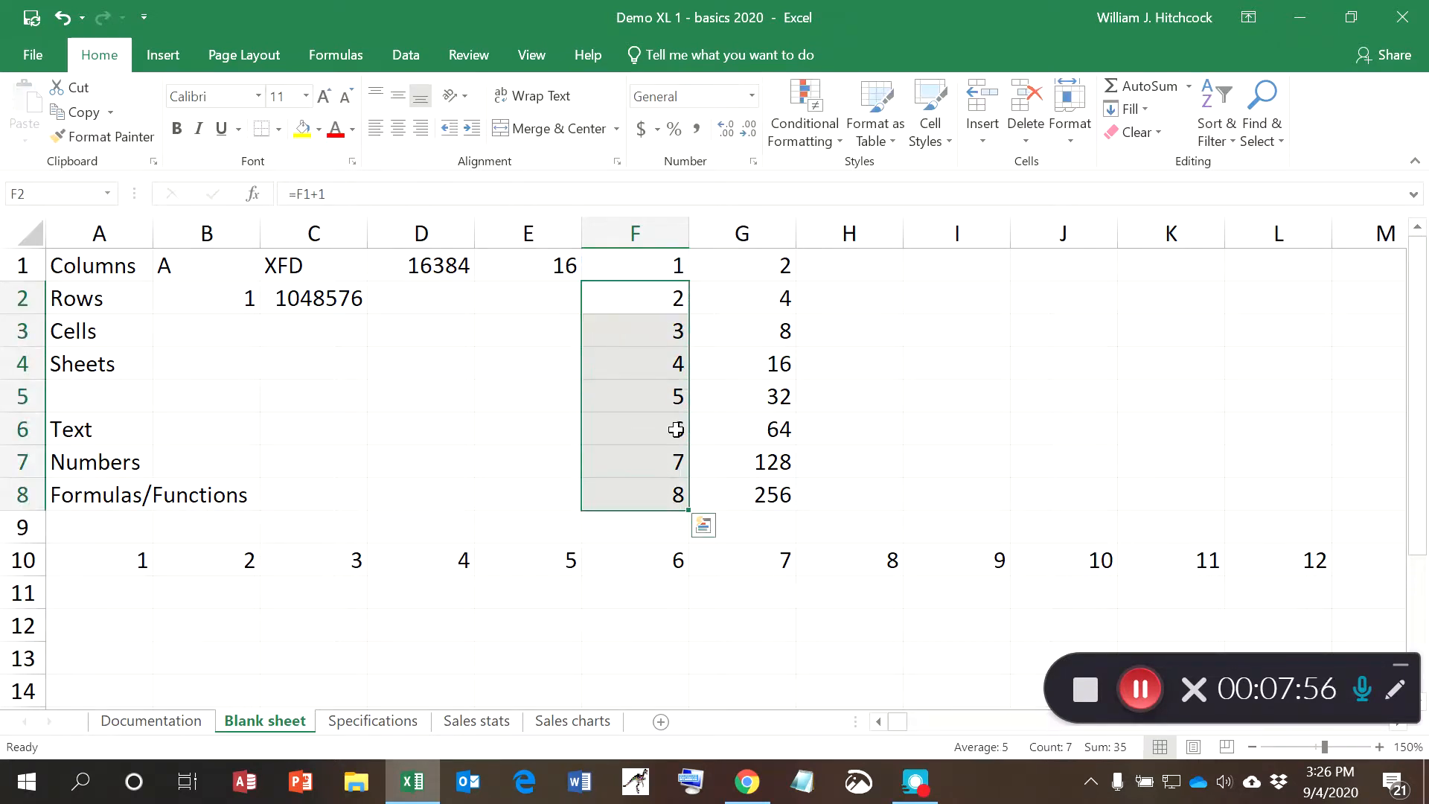
Set the starting exponent in cell F1 to 9 and find the column count among the powers in column G.
{"action": "key", "text": "Up"}
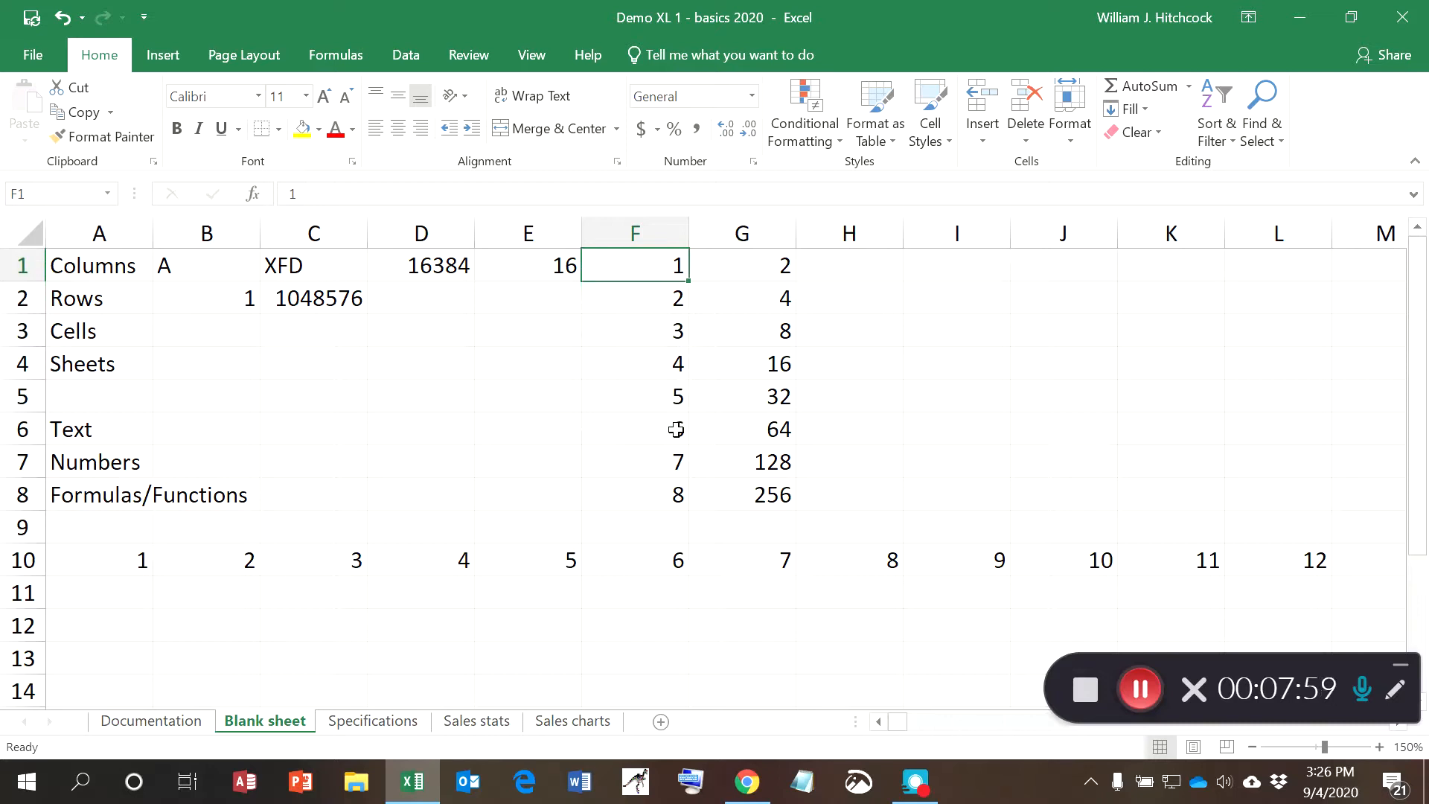
{"action": "type", "text": "9"}
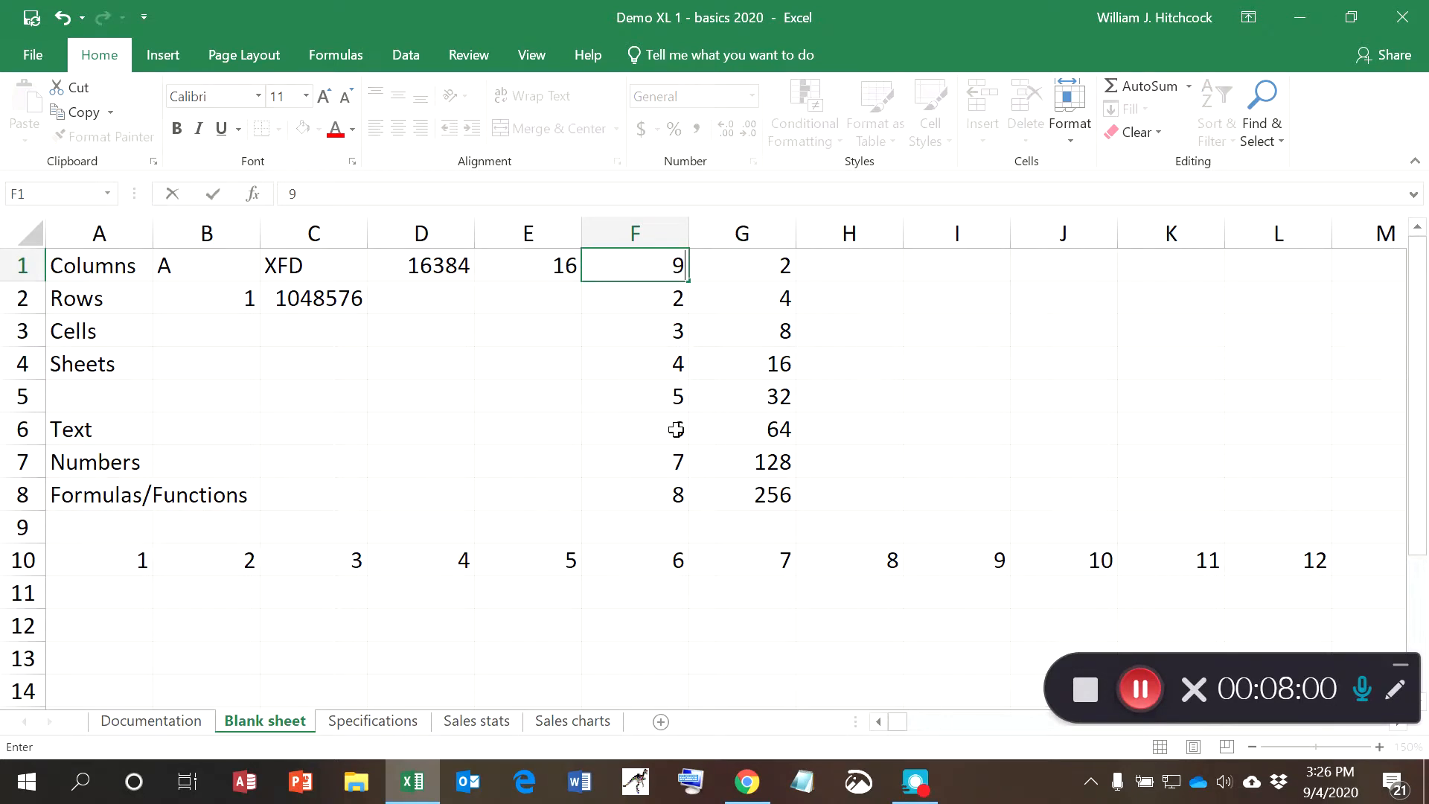
{"action": "key", "text": "Return"}
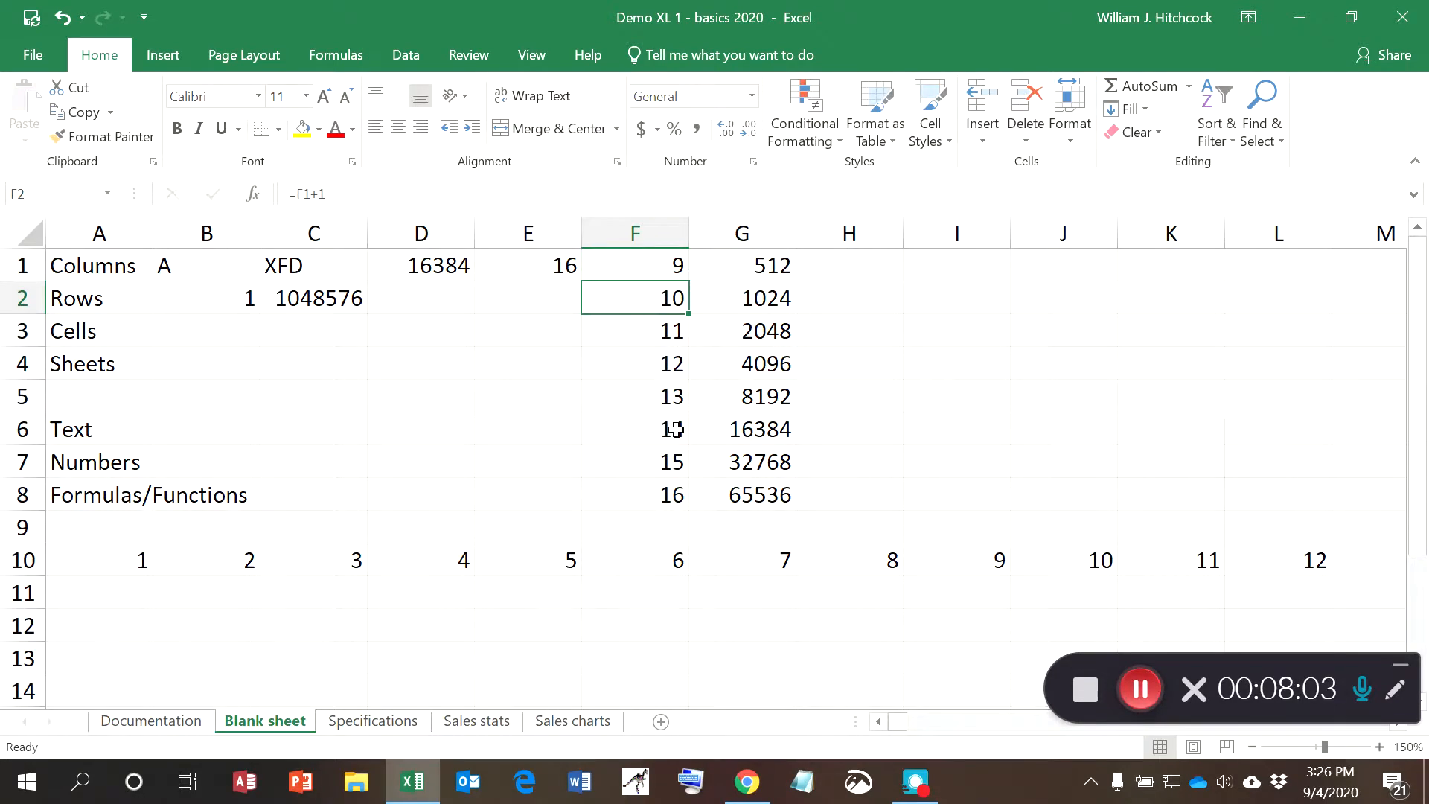
{"action": "key", "text": "Down"}
{"action": "key", "text": "Down"}
{"action": "key", "text": "Down"}
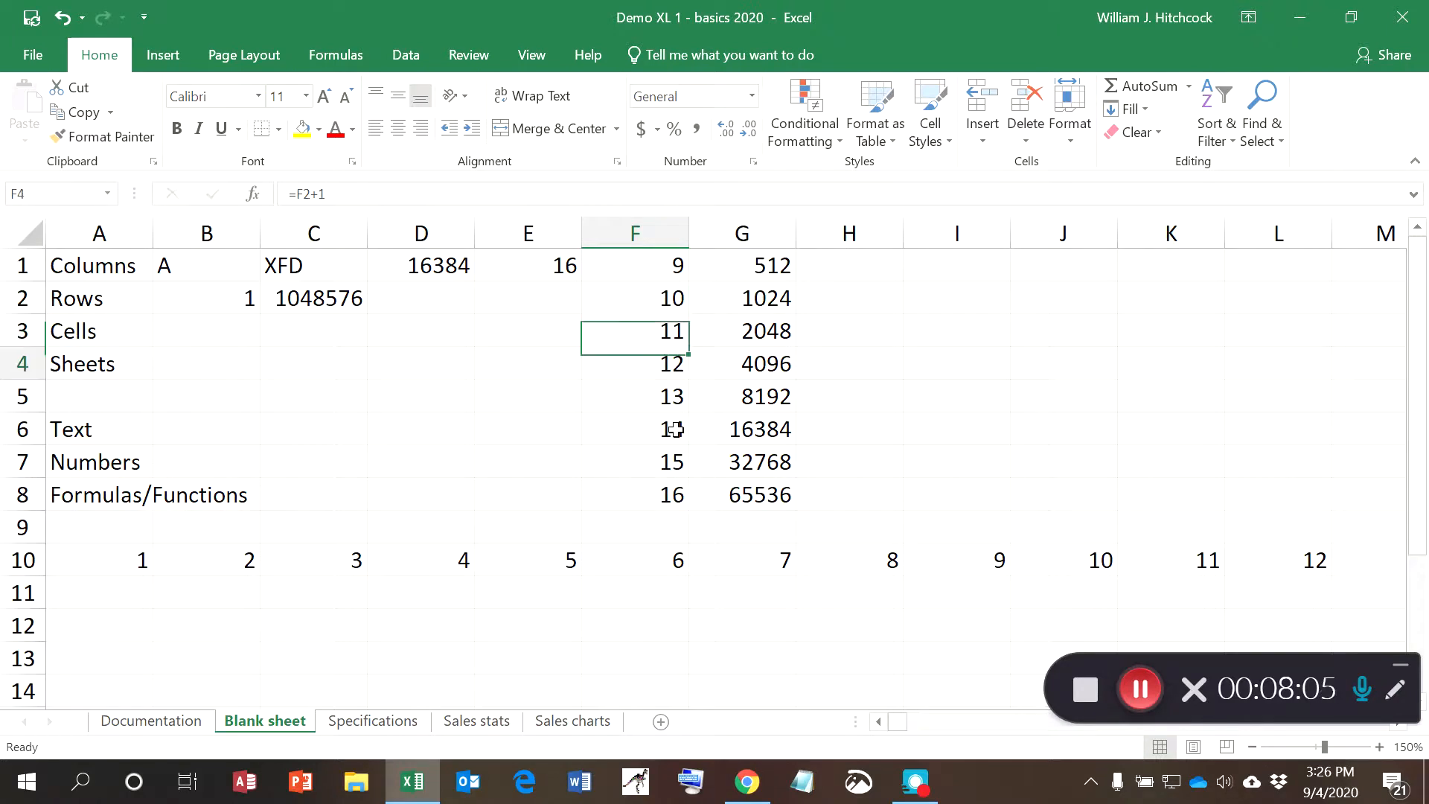
{"action": "key", "text": "Down"}
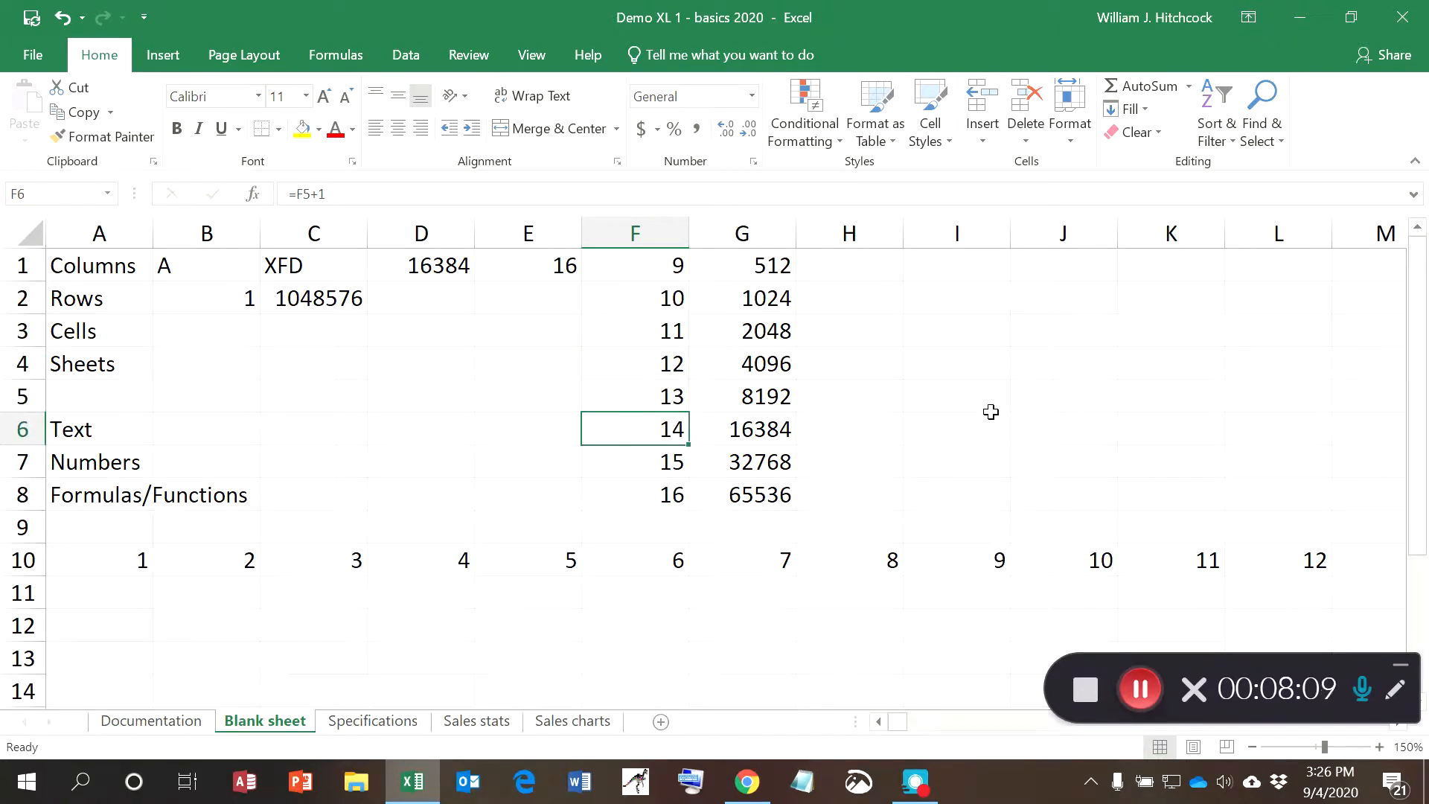
{"action": "key", "text": "Right"}
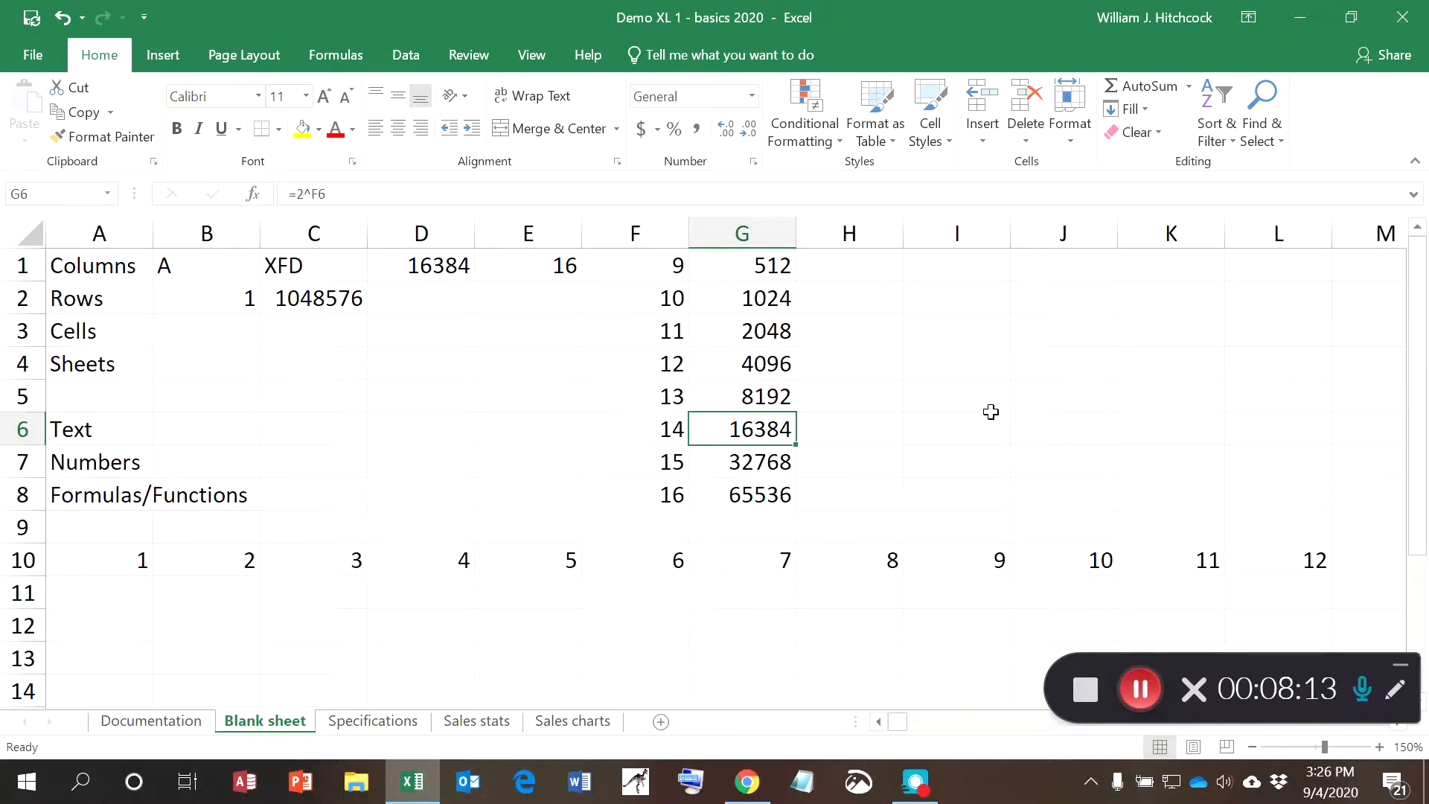
Replace the formula in cell E1 with =2^14.
{"action": "left_click", "coordinate": [526, 263]}
{"action": "type", "text": "="}
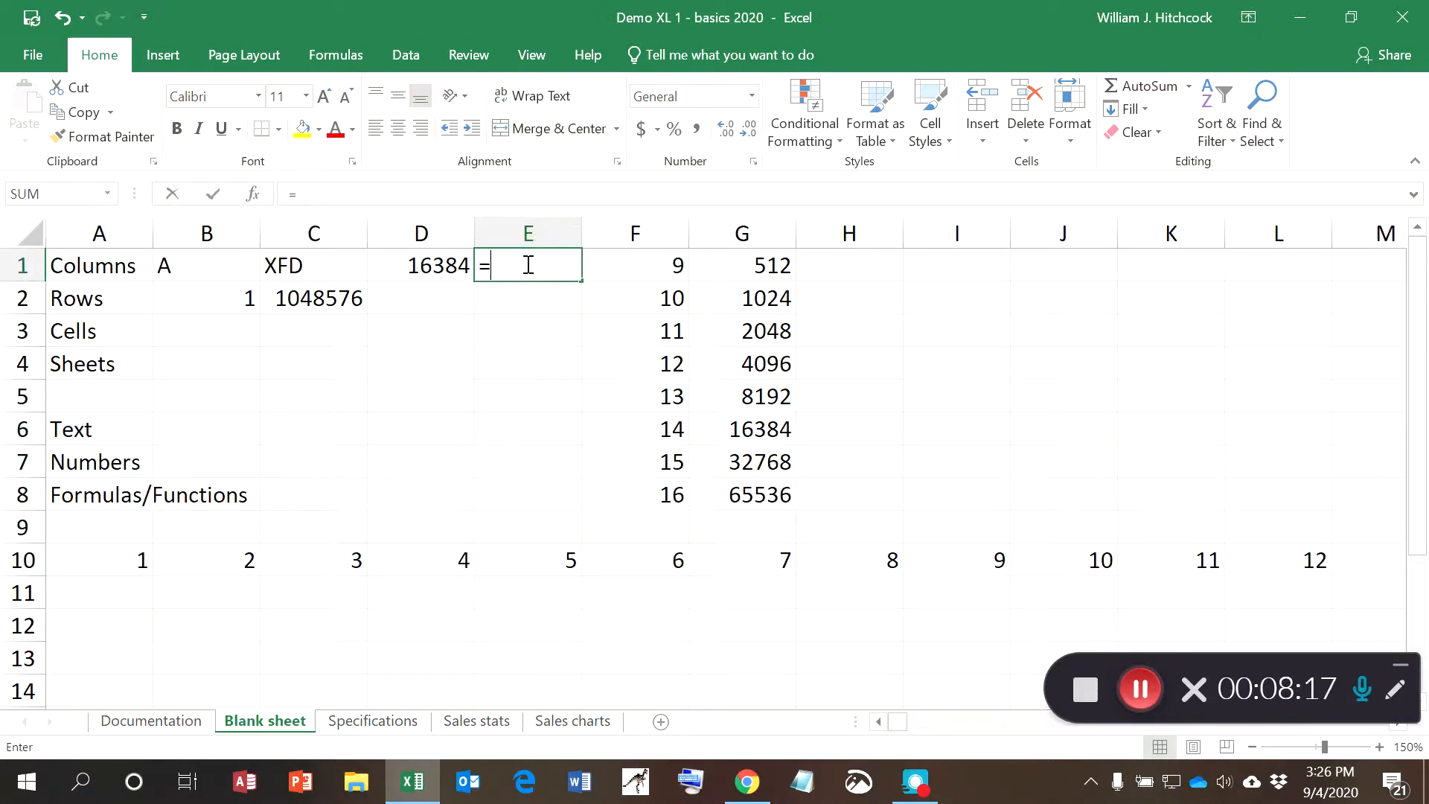
{"action": "type", "text": "2^14"}
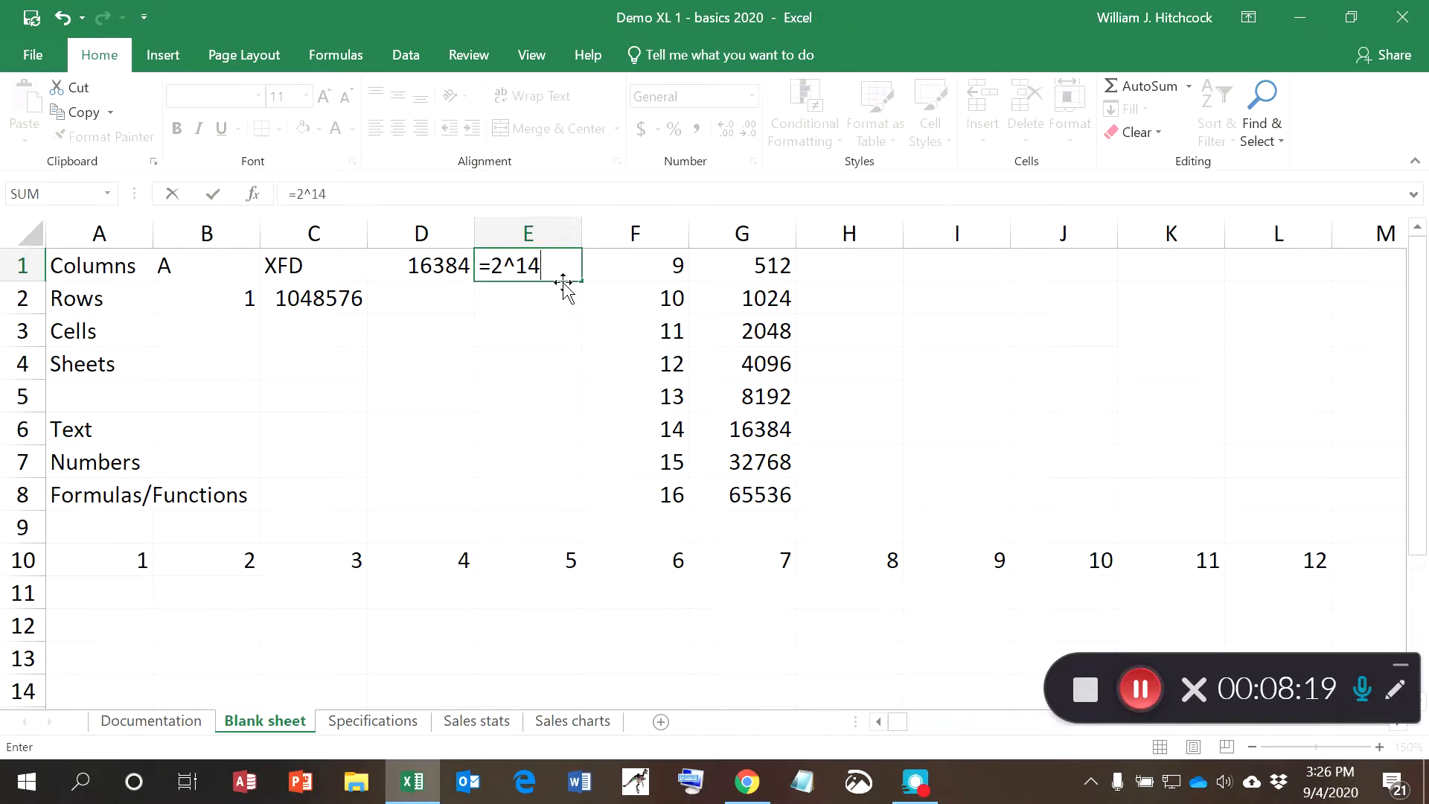
{"action": "key", "text": "Return"}
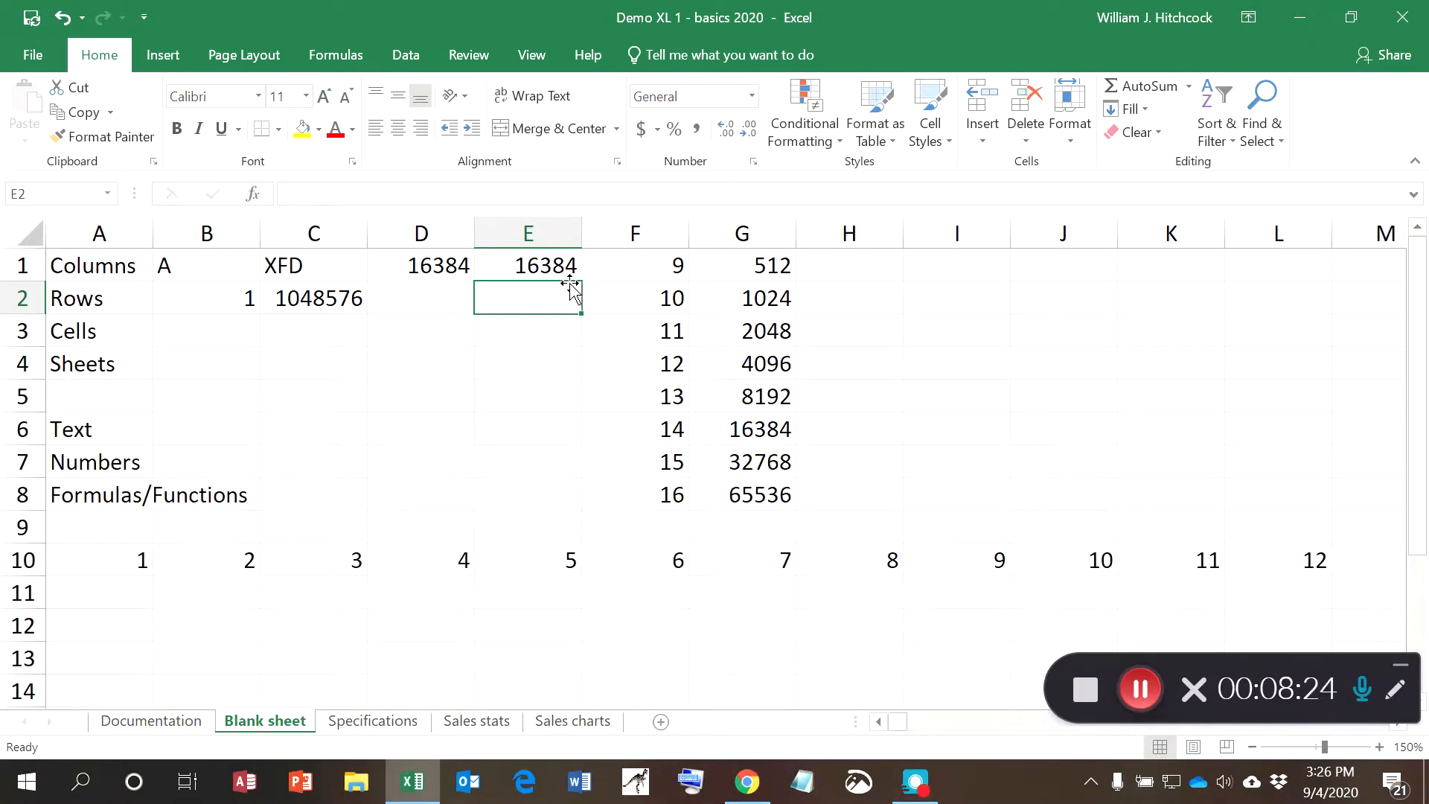
Set the starting exponent in cell F1 to 17.
{"action": "left_click", "coordinate": [652, 265]}
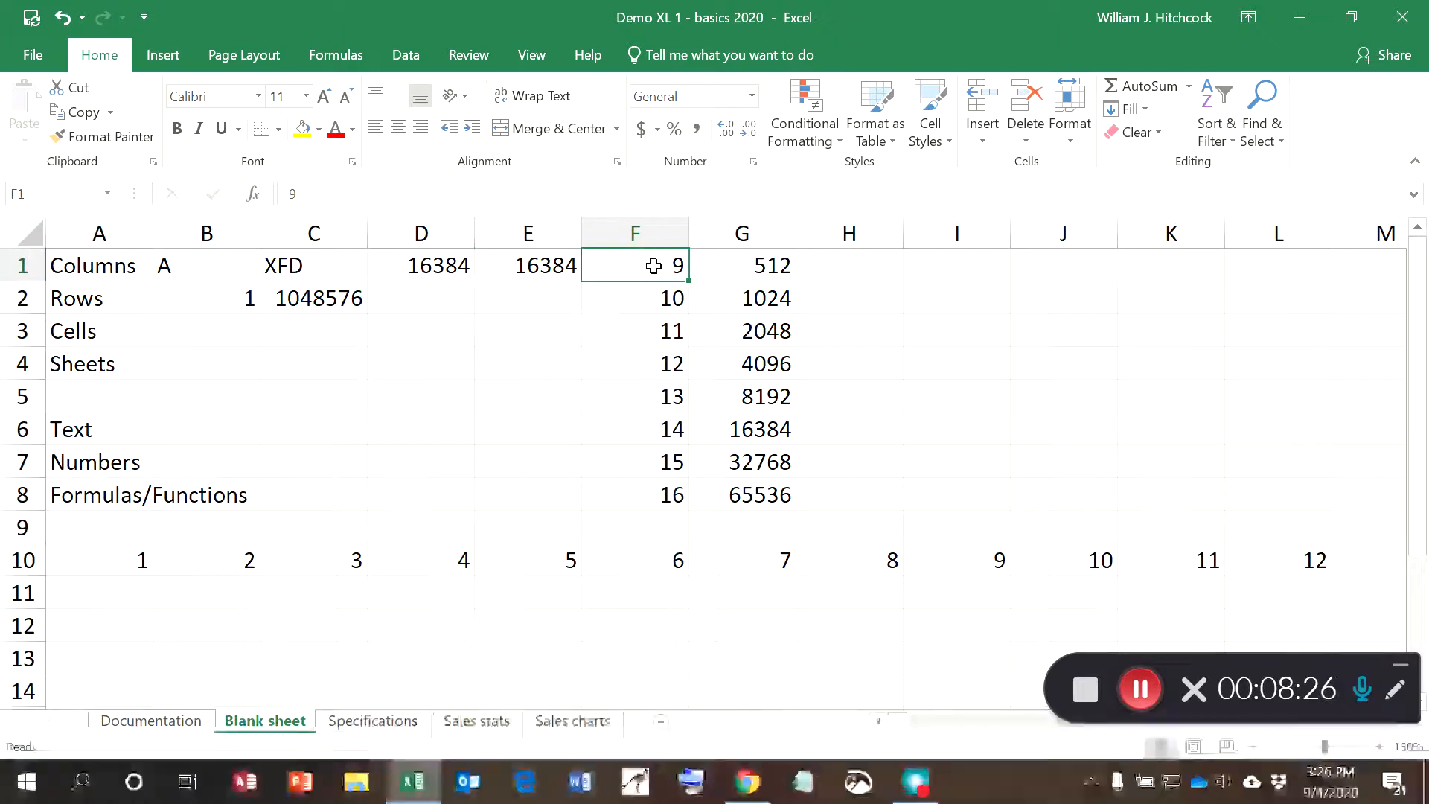
{"action": "type", "text": "17"}
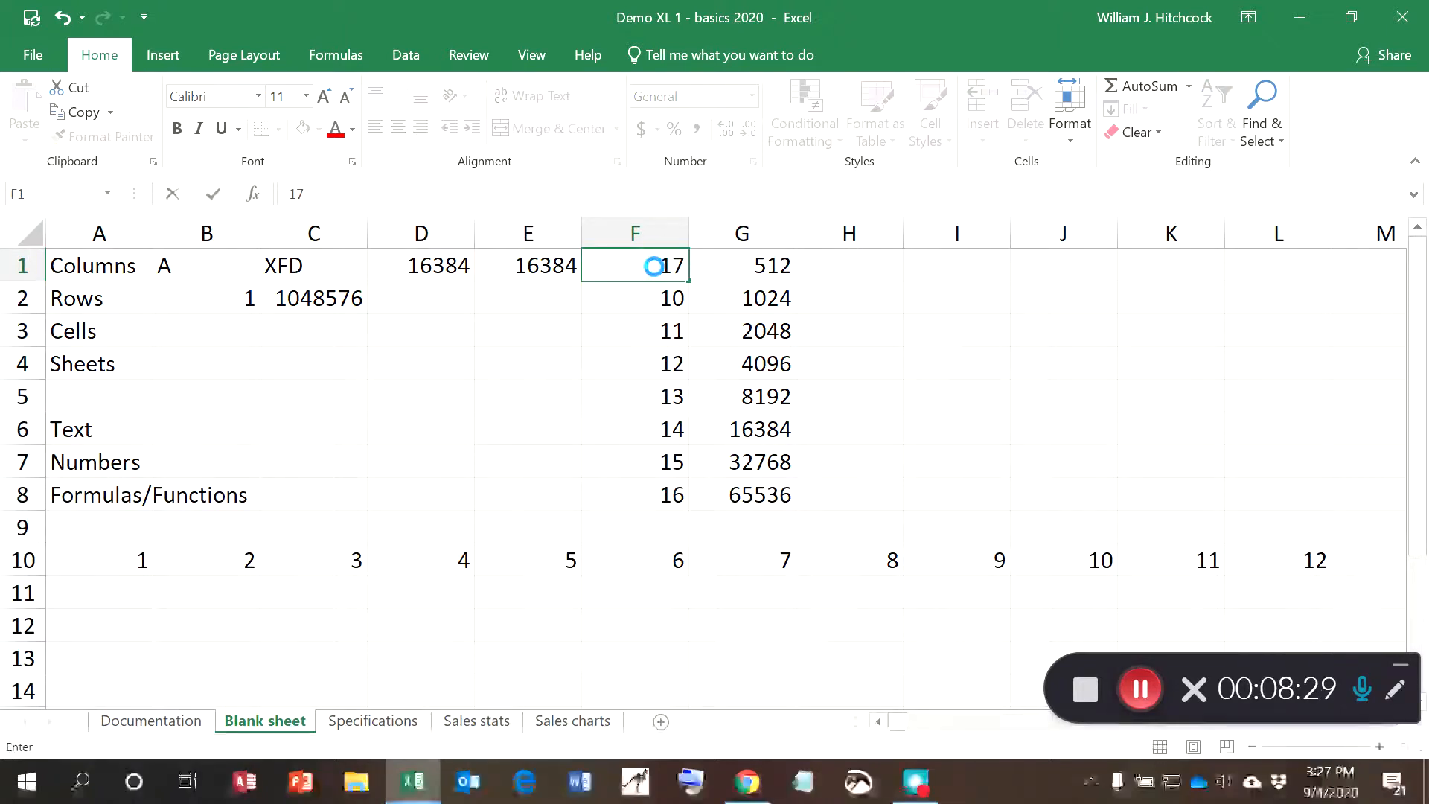
{"action": "key", "text": "Return"}
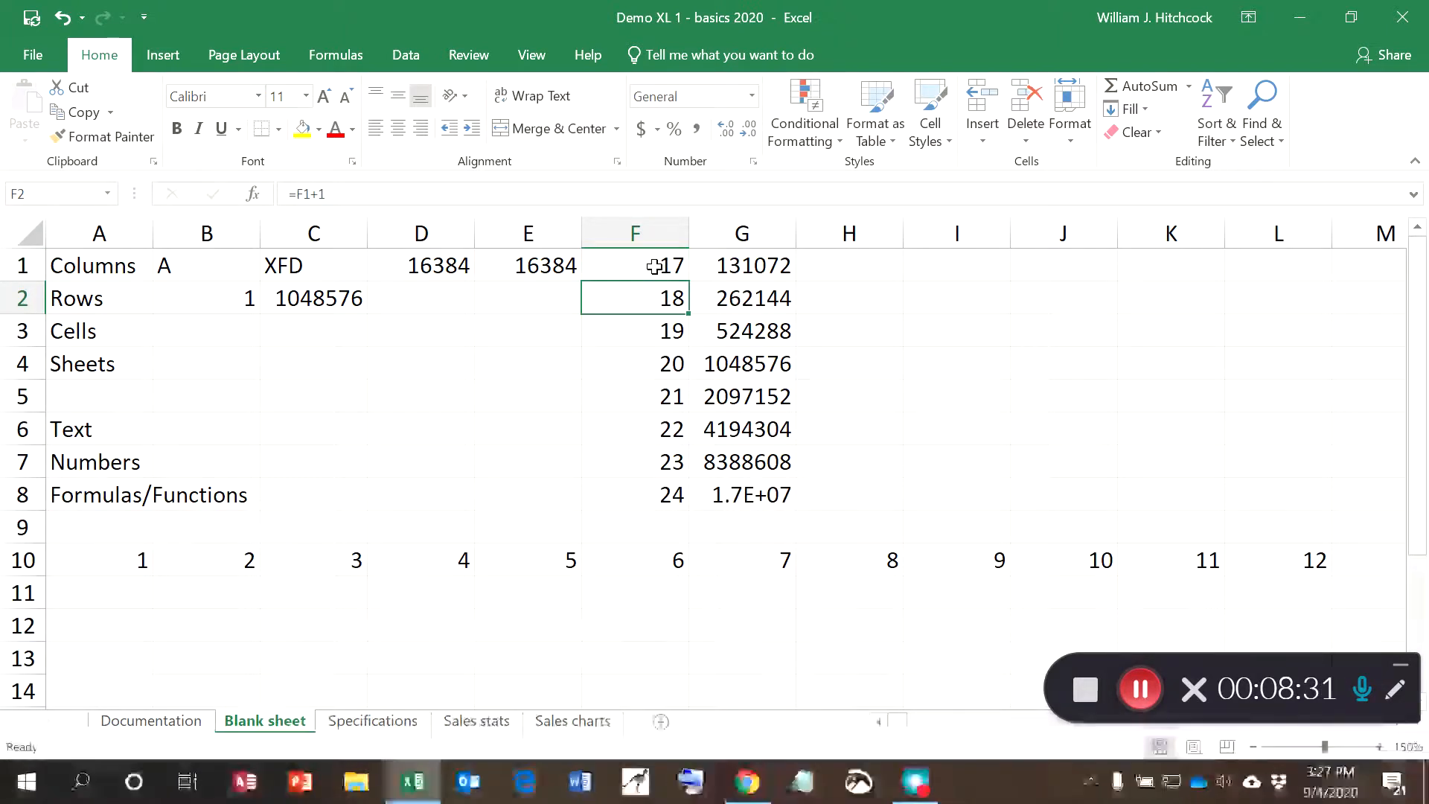
Format the powers in G1 through G8 with thousands separators and no decimal places.
{"action": "key", "text": "Up"}
{"action": "key", "text": "Right"}
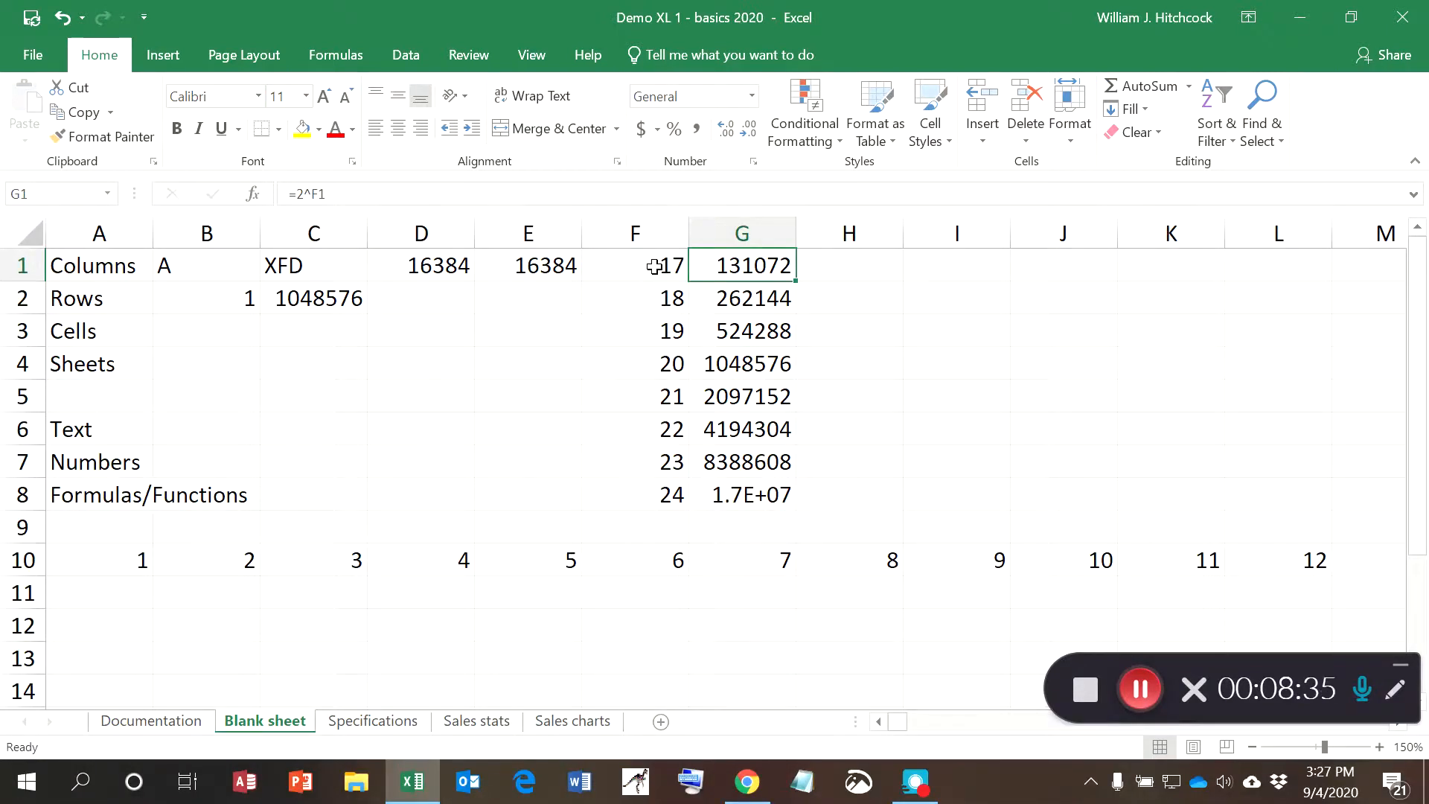
{"action": "key", "text": "shift+Down"}
{"action": "key", "text": "shift+Down"}
{"action": "key", "text": "shift+Down"}
{"action": "key", "text": "shift+Down"}
{"action": "key", "text": "shift+Down"}
{"action": "key", "text": "shift+Down"}
{"action": "key", "text": "shift+Down"}
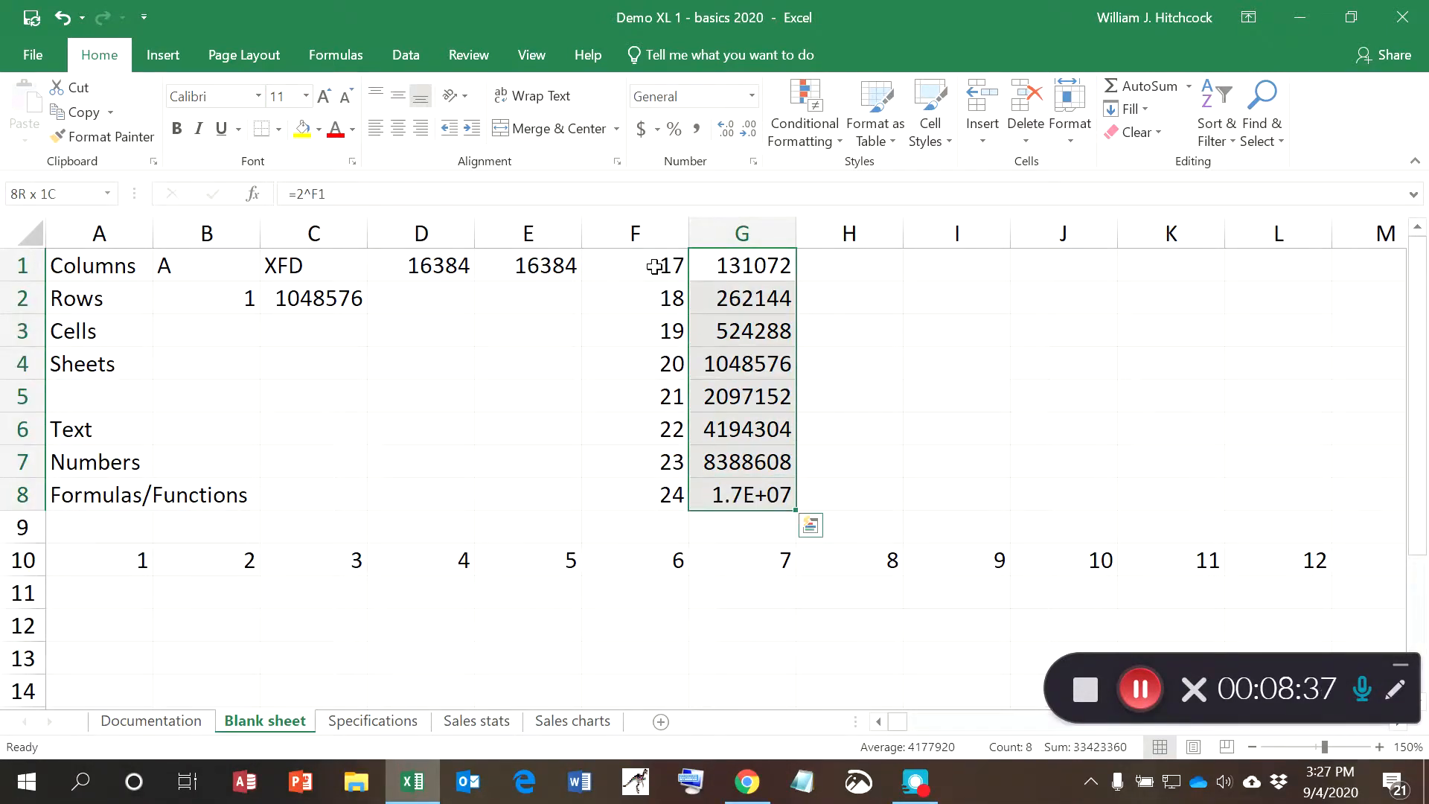
{"action": "left_click", "coordinate": [698, 128]}
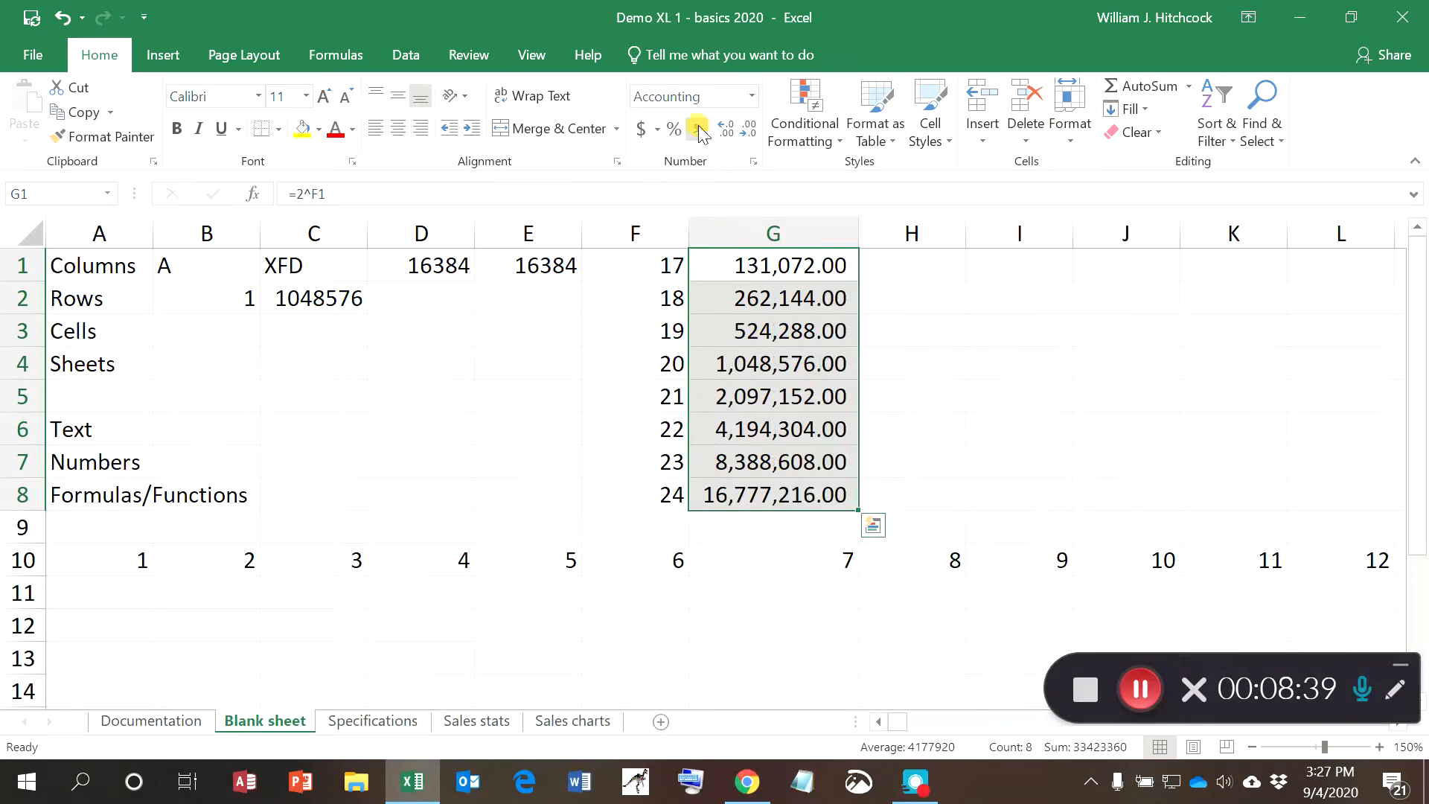
{"action": "left_click", "coordinate": [751, 136]}
{"action": "left_click", "coordinate": [752, 136]}
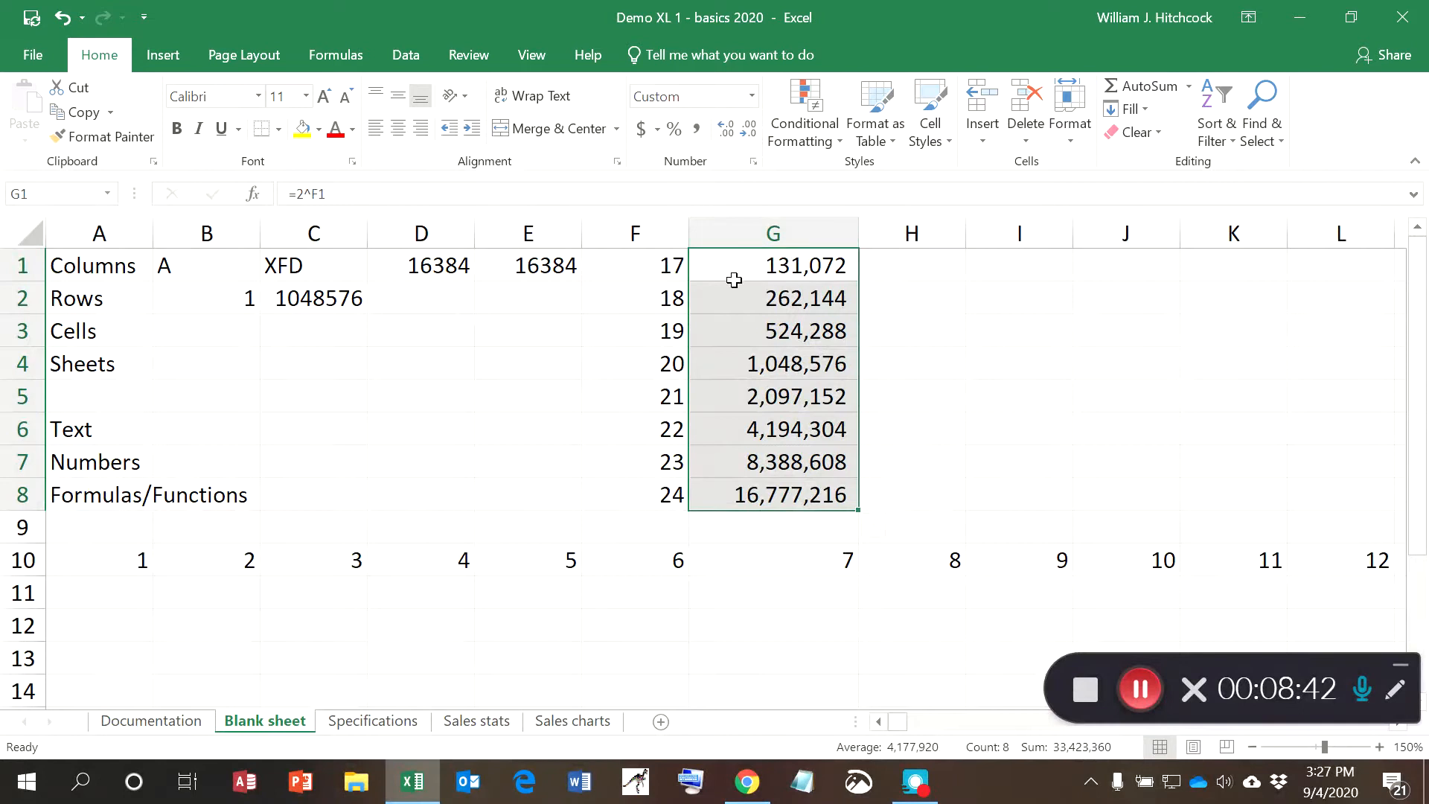
Find the row count among the powers in column G, and enter the formula =2^20 in cell E2.
{"action": "left_click", "coordinate": [734, 272]}
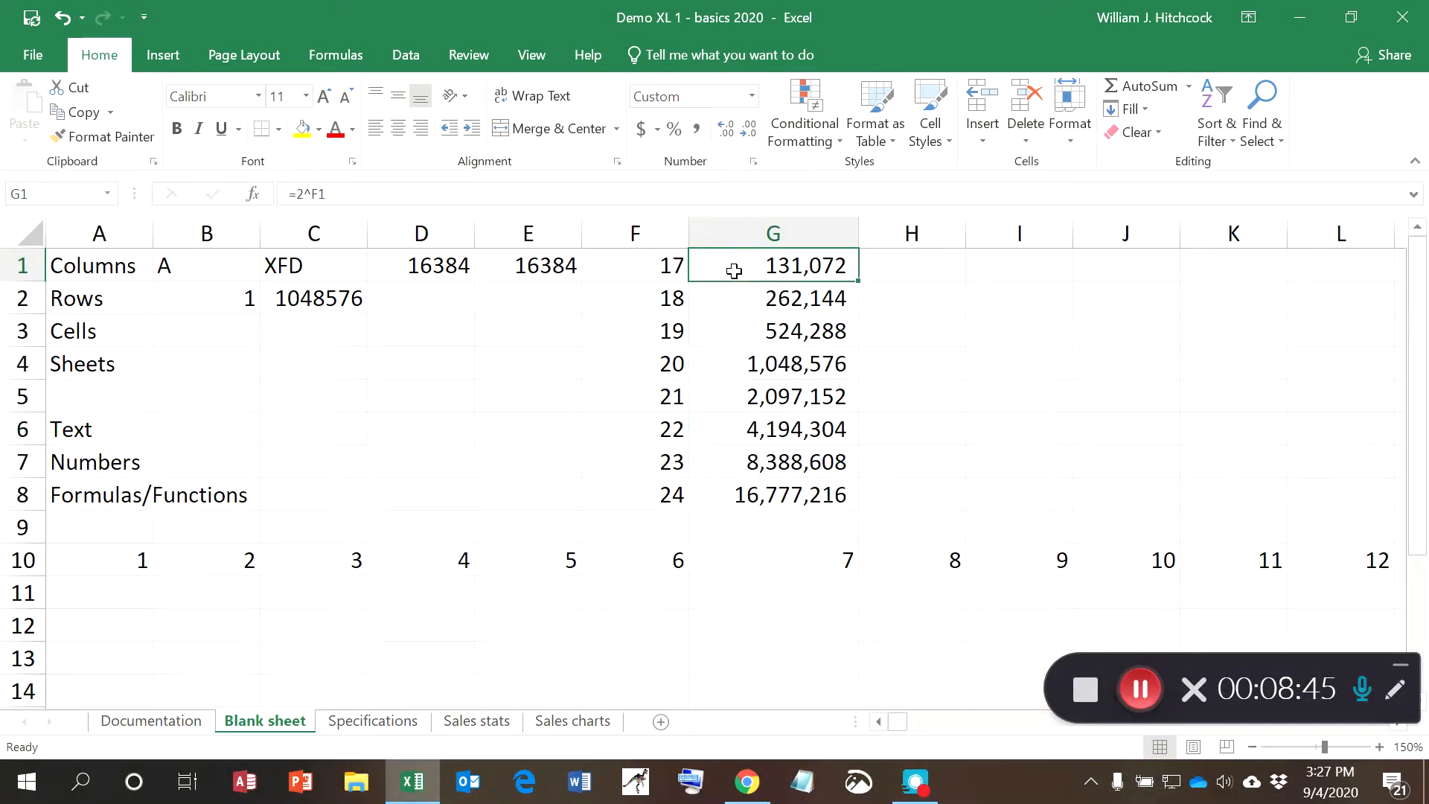
{"action": "key", "text": "Down"}
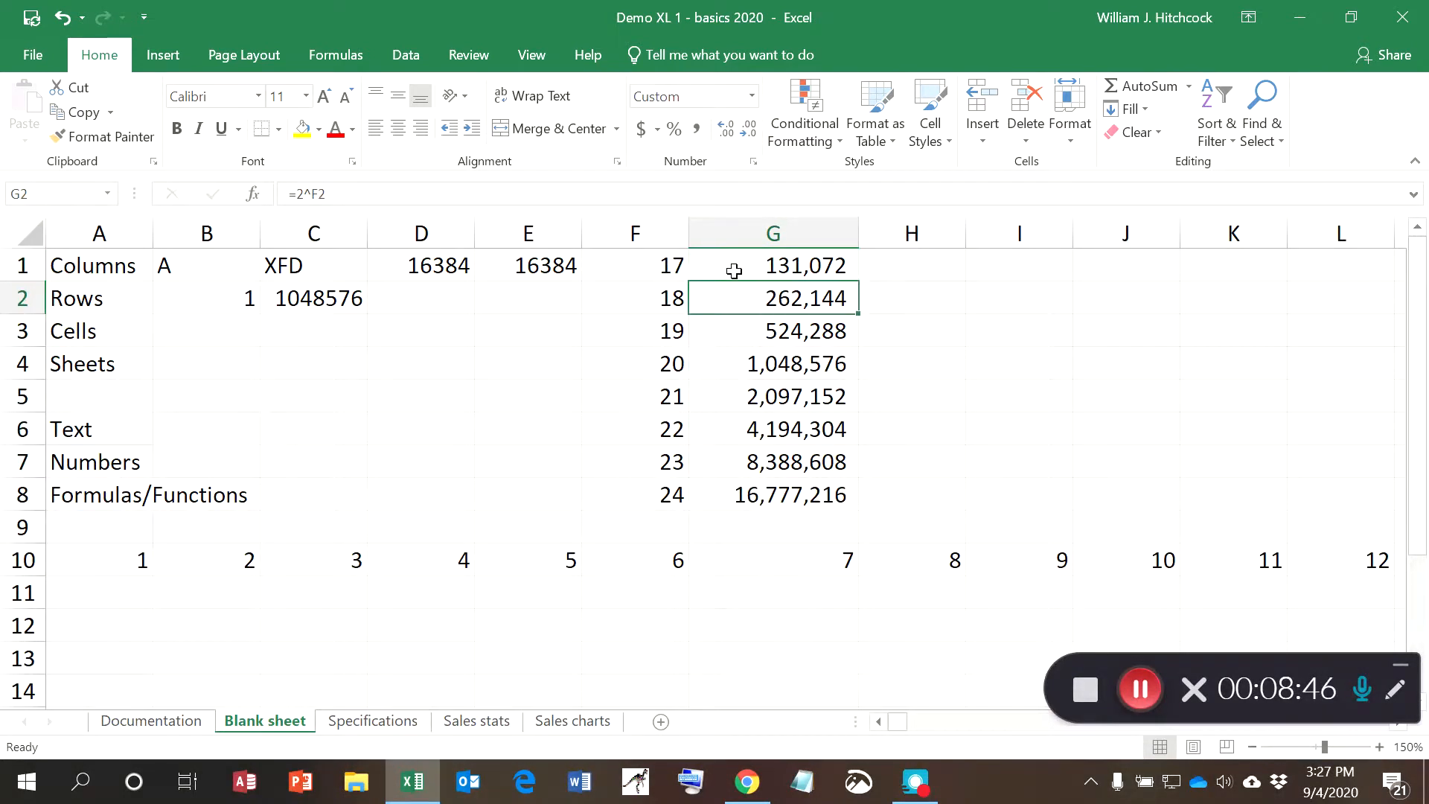
{"action": "key", "text": "Down"}
{"action": "key", "text": "Down"}
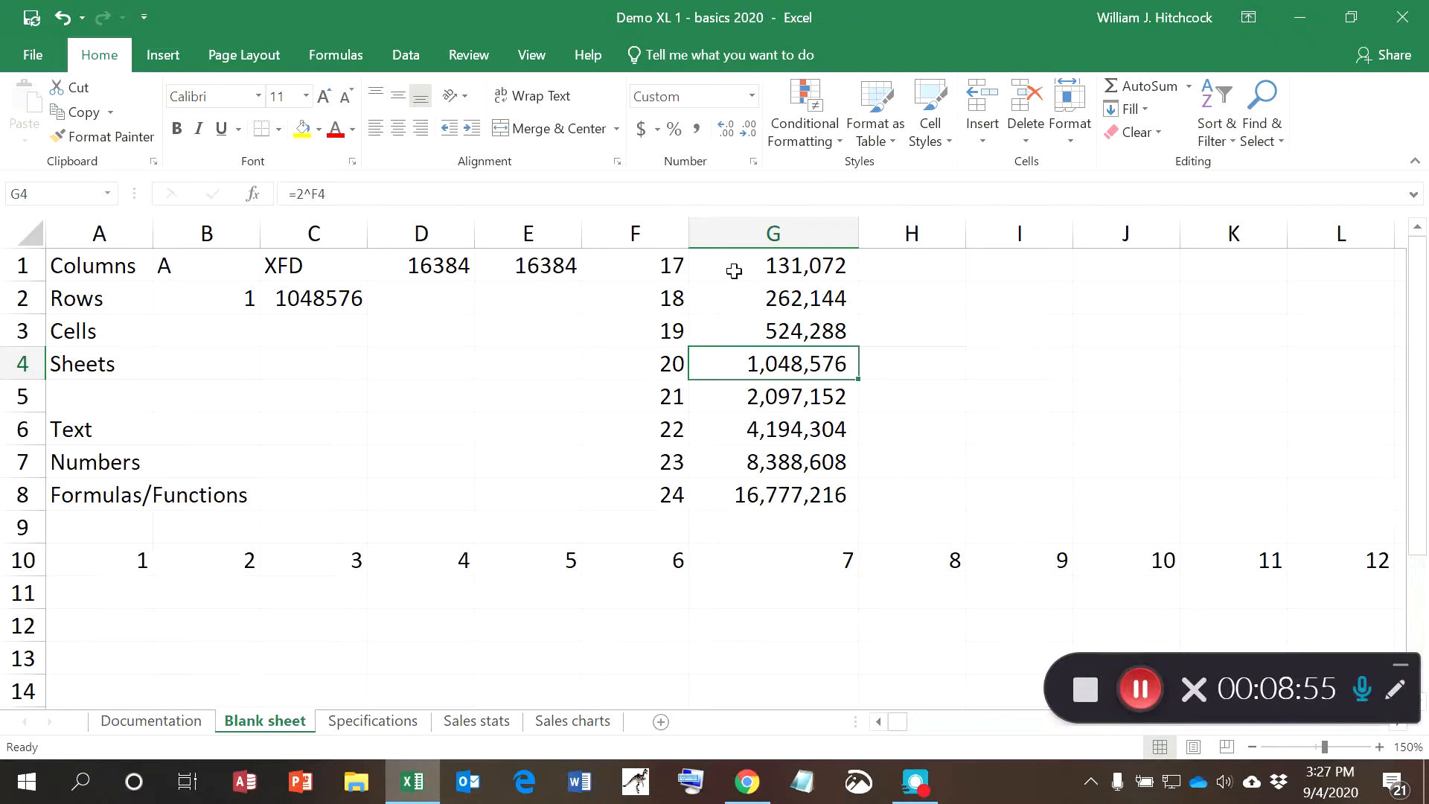
{"action": "left_click", "coordinate": [501, 301]}
{"action": "type", "text": "="}
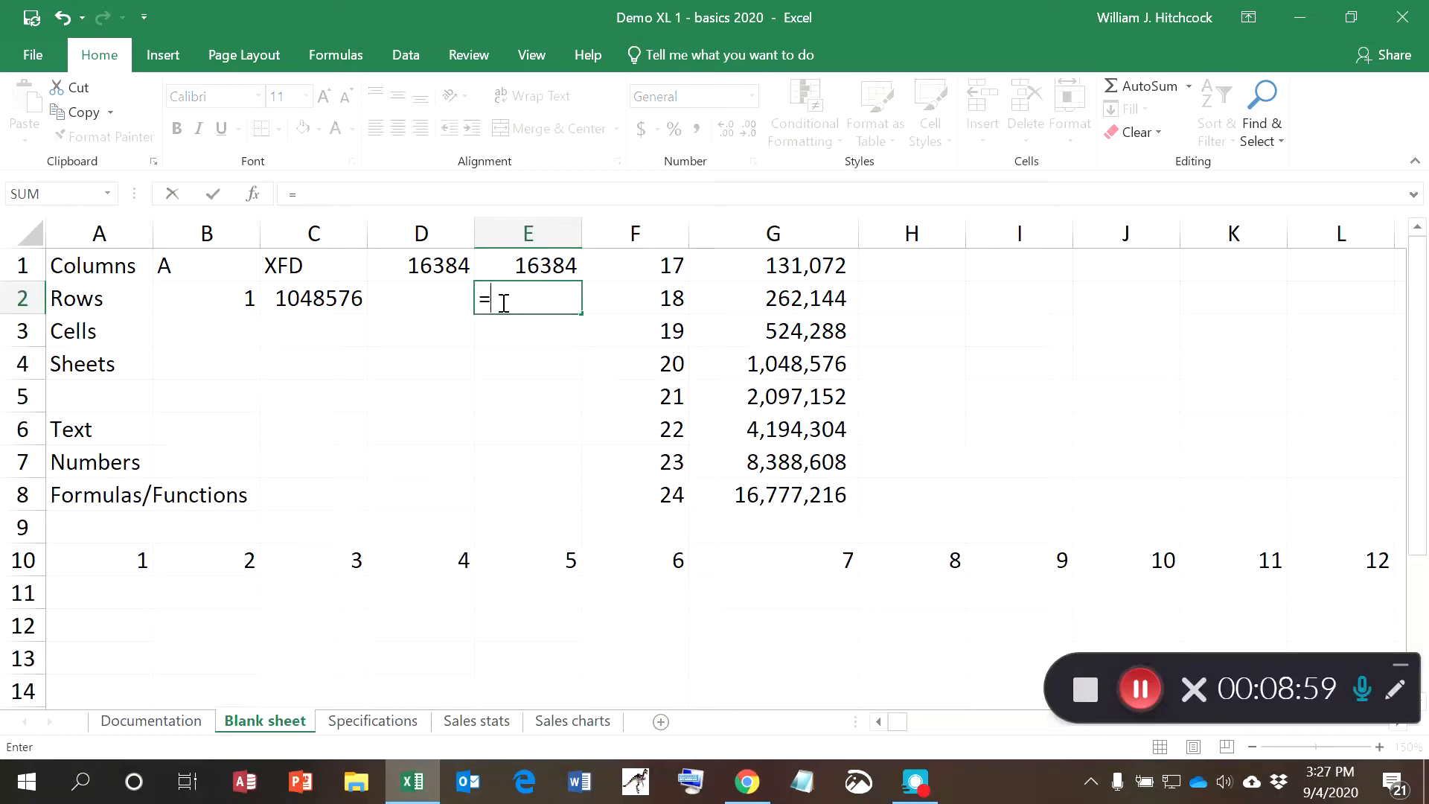
{"action": "type", "text": "2^20"}
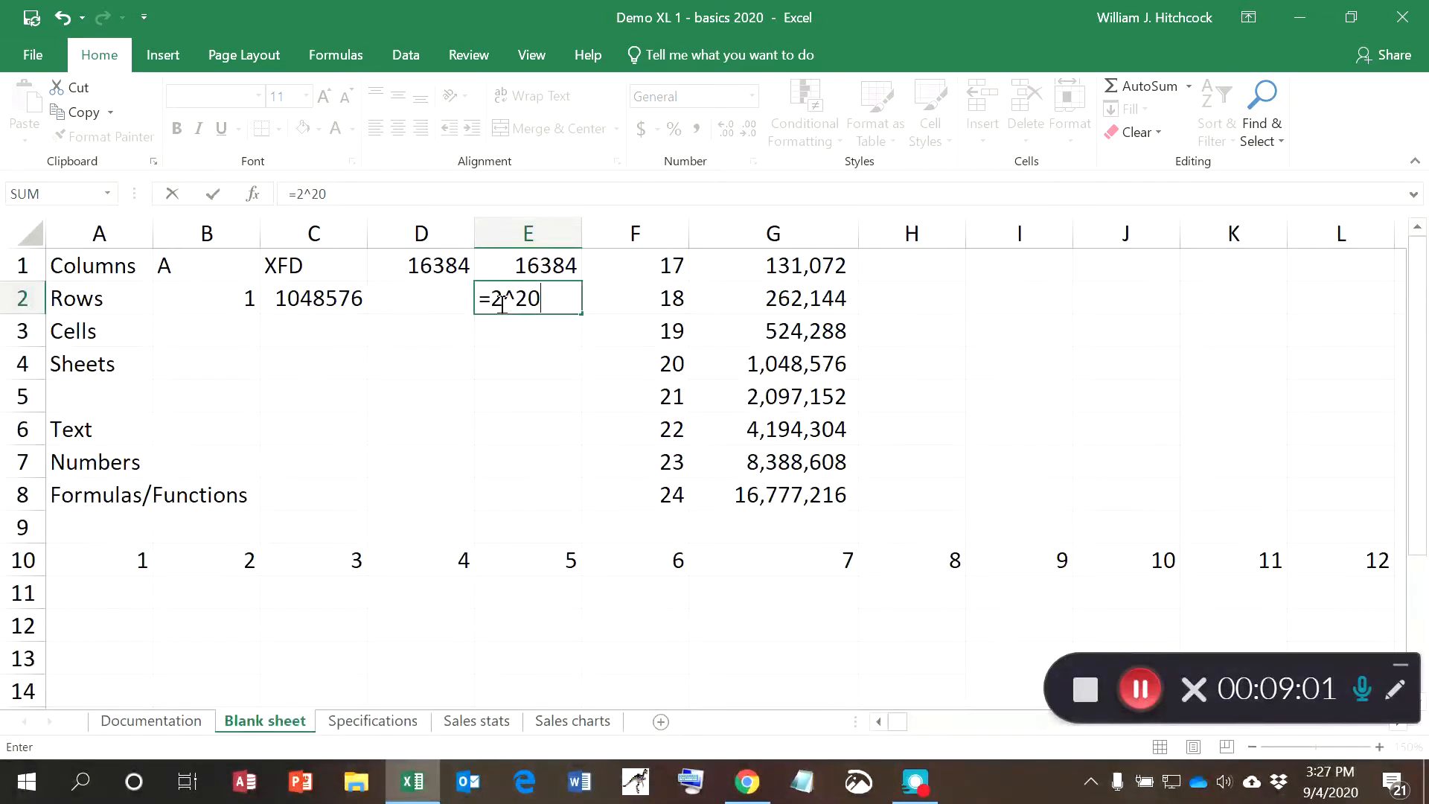
{"action": "key", "text": "Return"}
{"action": "key", "text": "Up"}
{"action": "key", "text": "Left"}
{"action": "key", "text": "Left"}
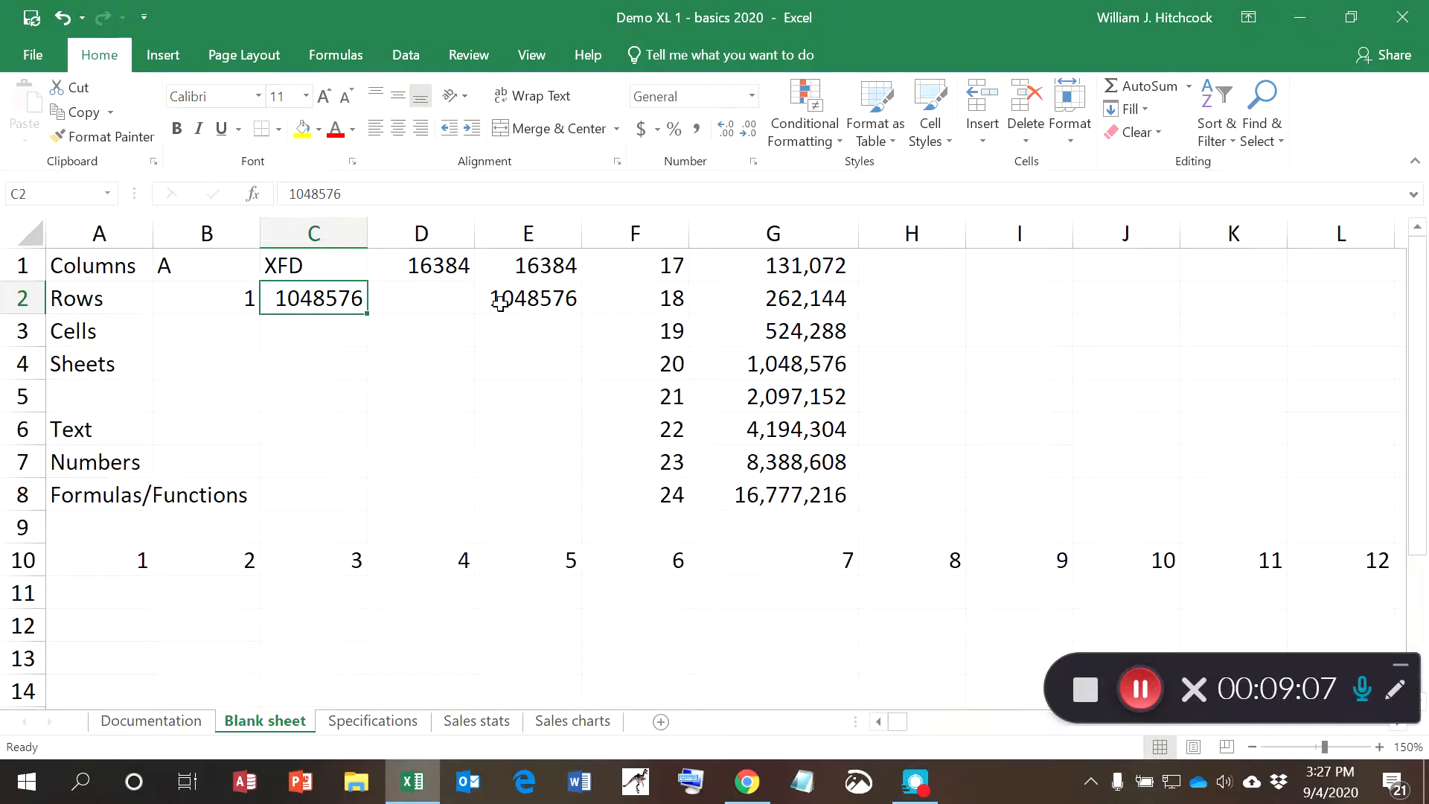
Calculate the total number of cells in cell E3 with the formula =E1*E2.
{"action": "key", "text": "Down"}
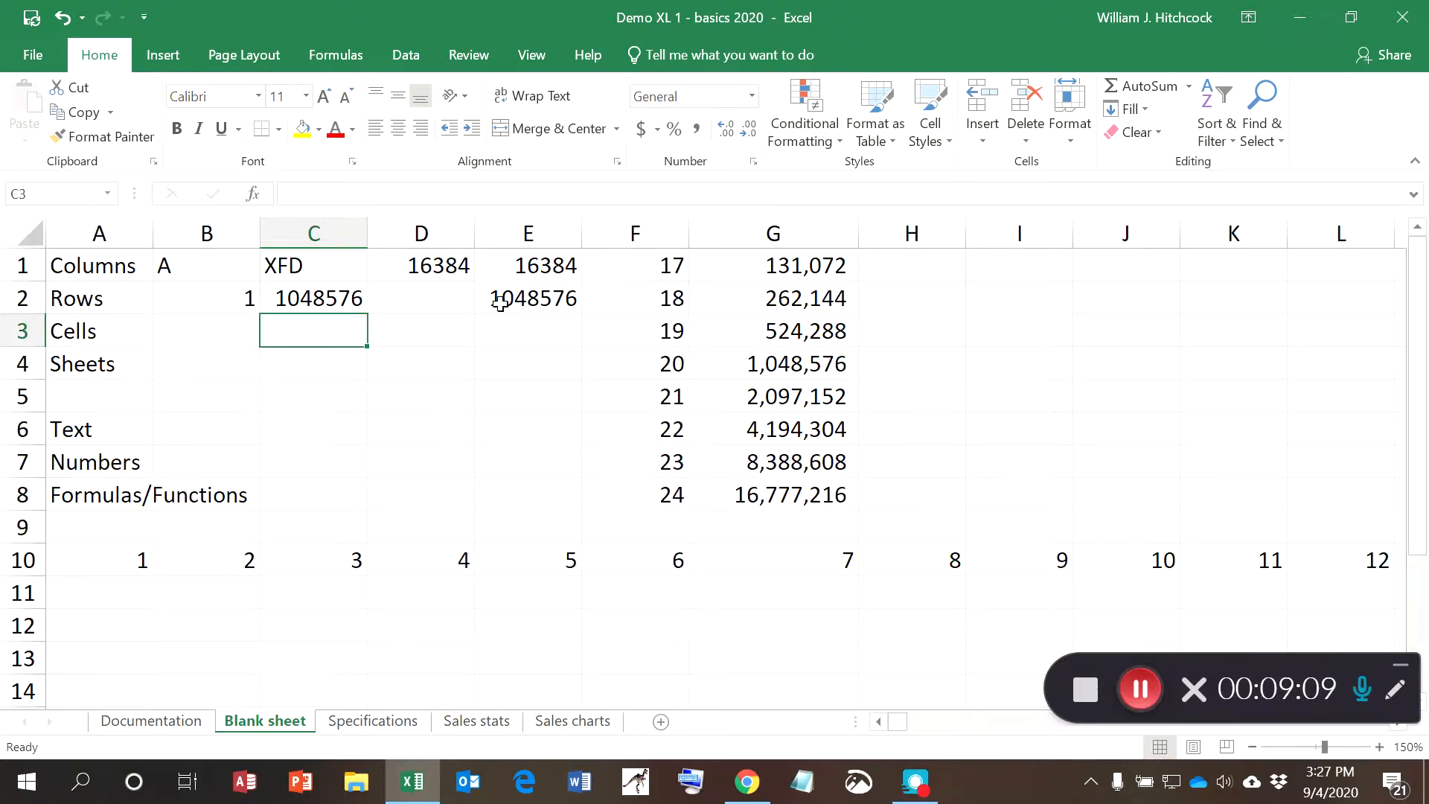
{"action": "key", "text": "Right"}
{"action": "key", "text": "Right"}
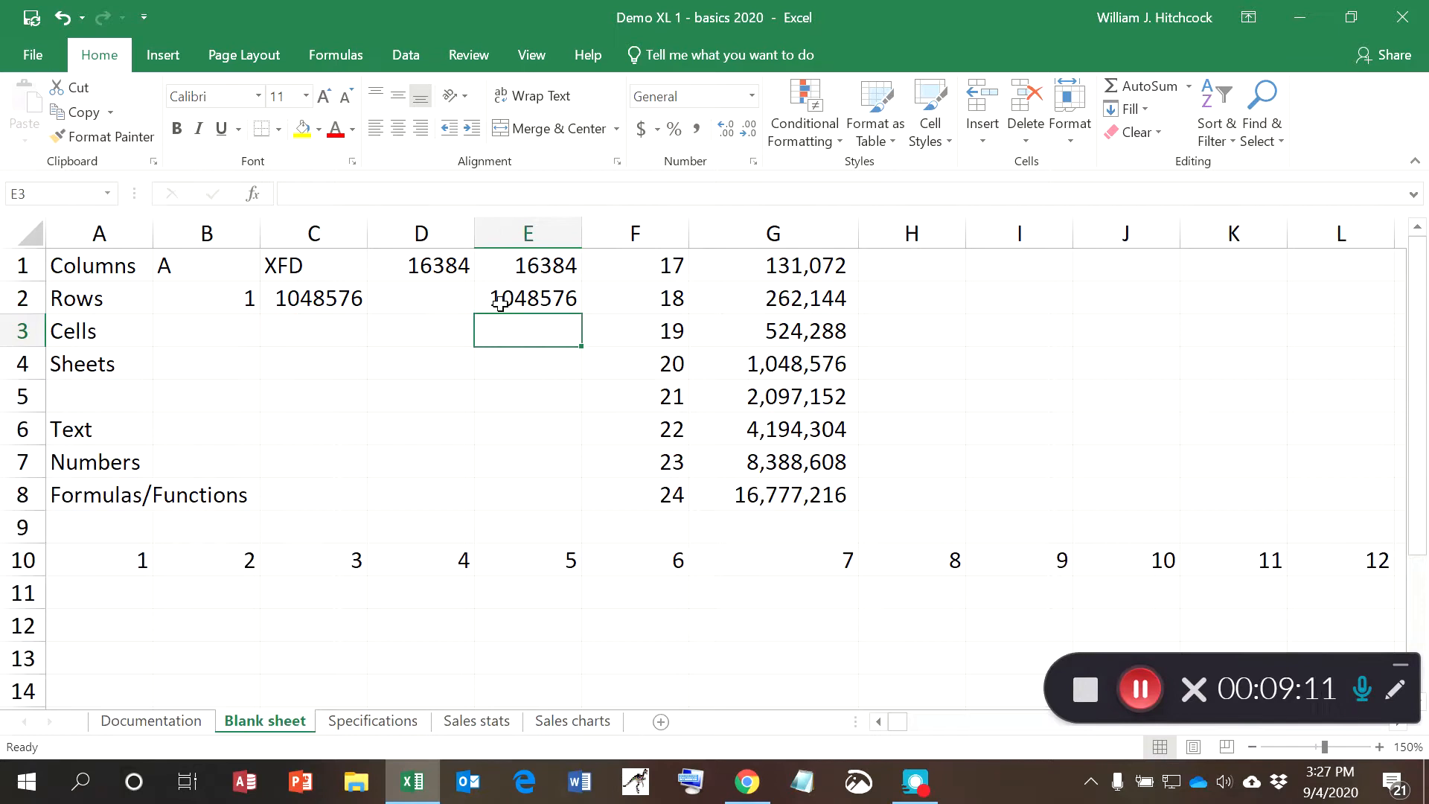
{"action": "type", "text": "="}
{"action": "key", "text": "Up"}
{"action": "key", "text": "Up"}
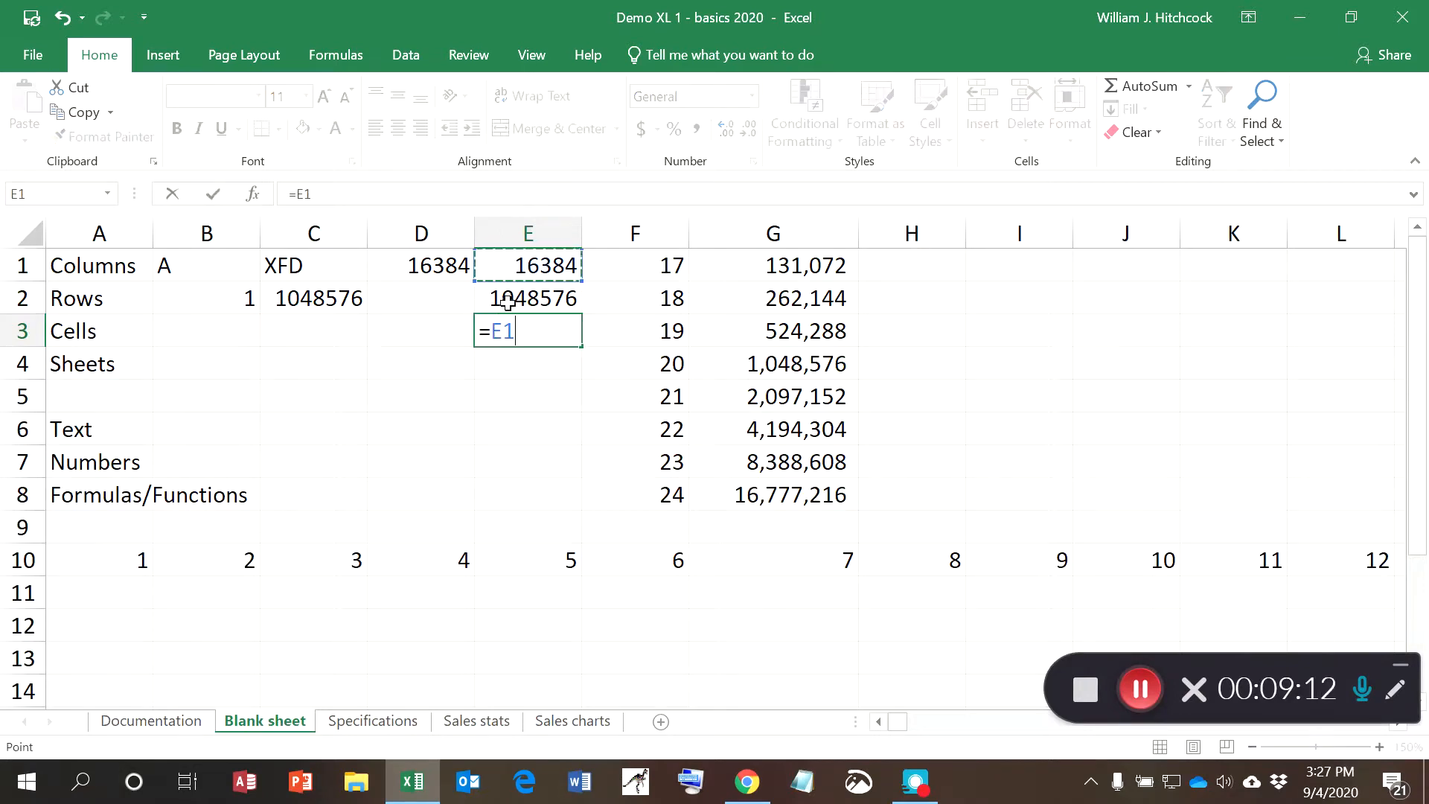
{"action": "type", "text": "*"}
{"action": "key", "text": "Up"}
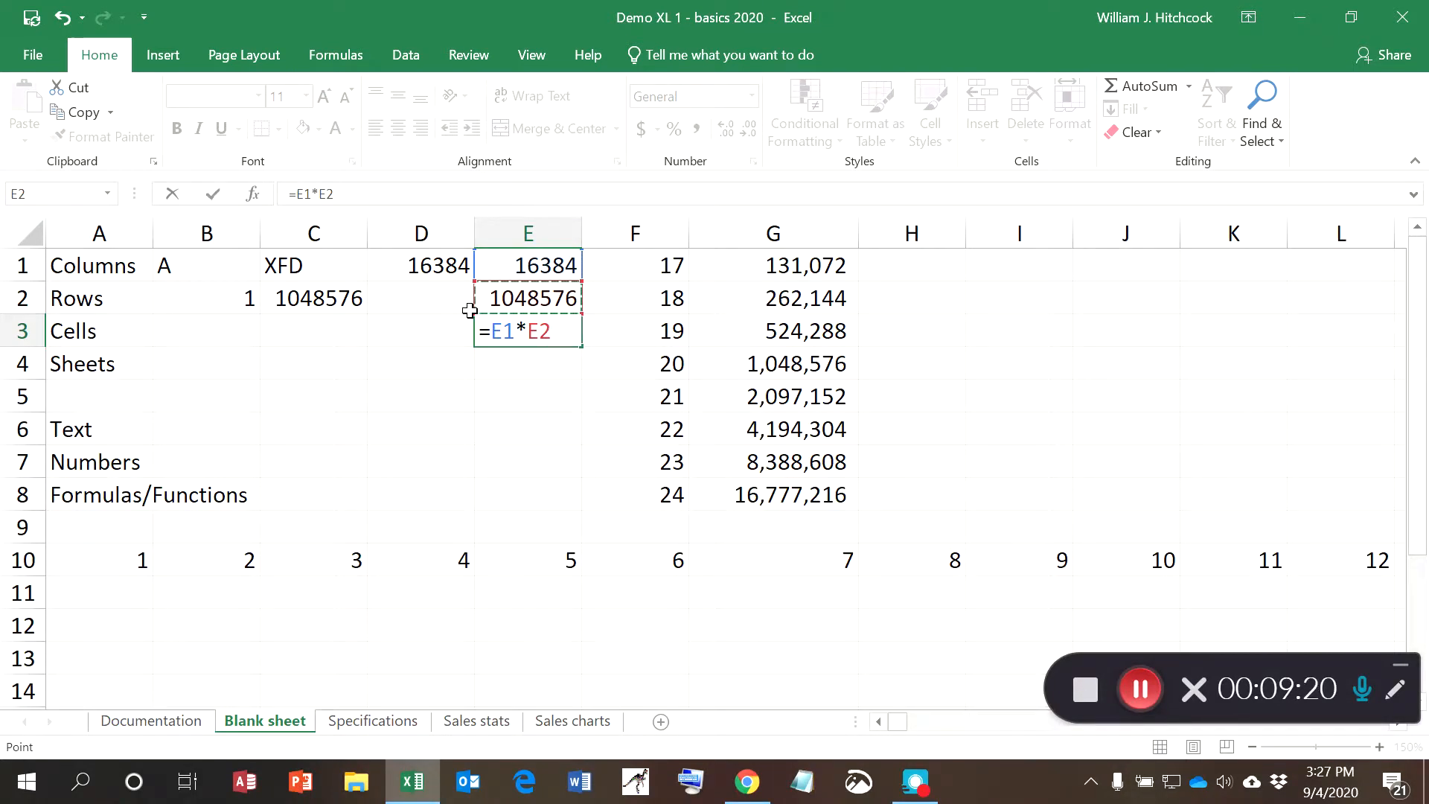
{"action": "key", "text": "Return"}
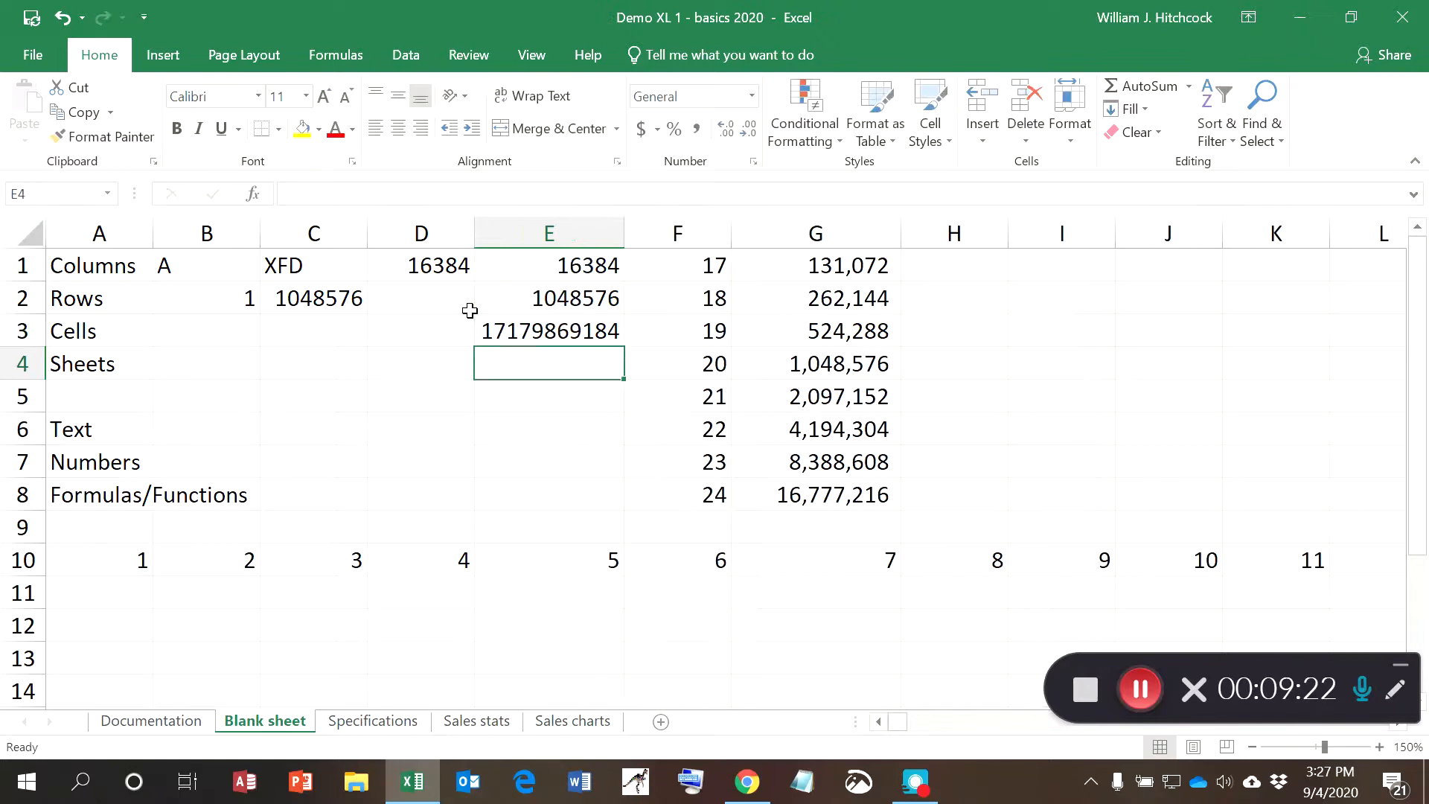
{"action": "key", "text": "Up"}
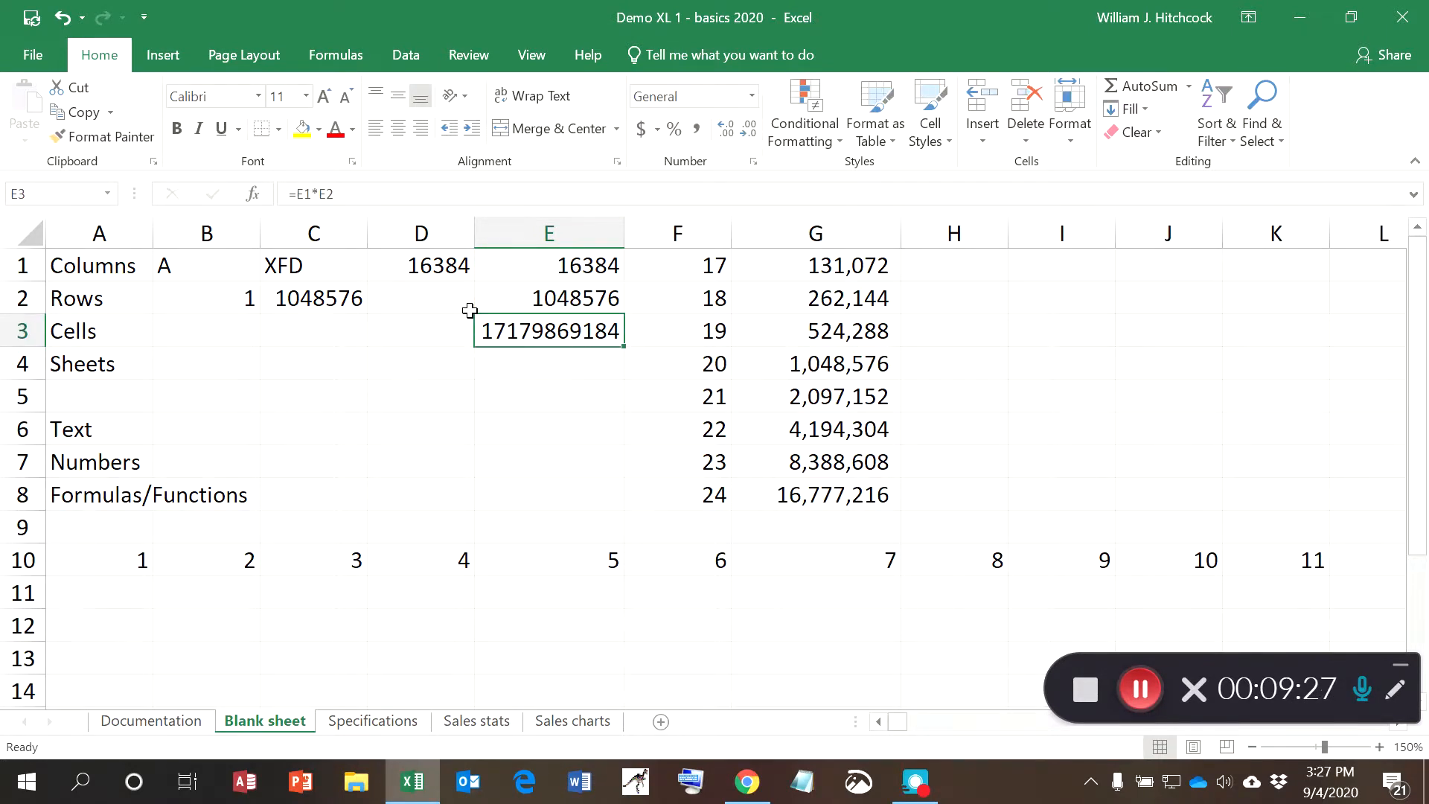
Format the counts in cells E1 through E3 with thousands separators and no decimal places.
{"action": "left_click_drag", "start_coordinate": [557, 262], "coordinate": [562, 328]}
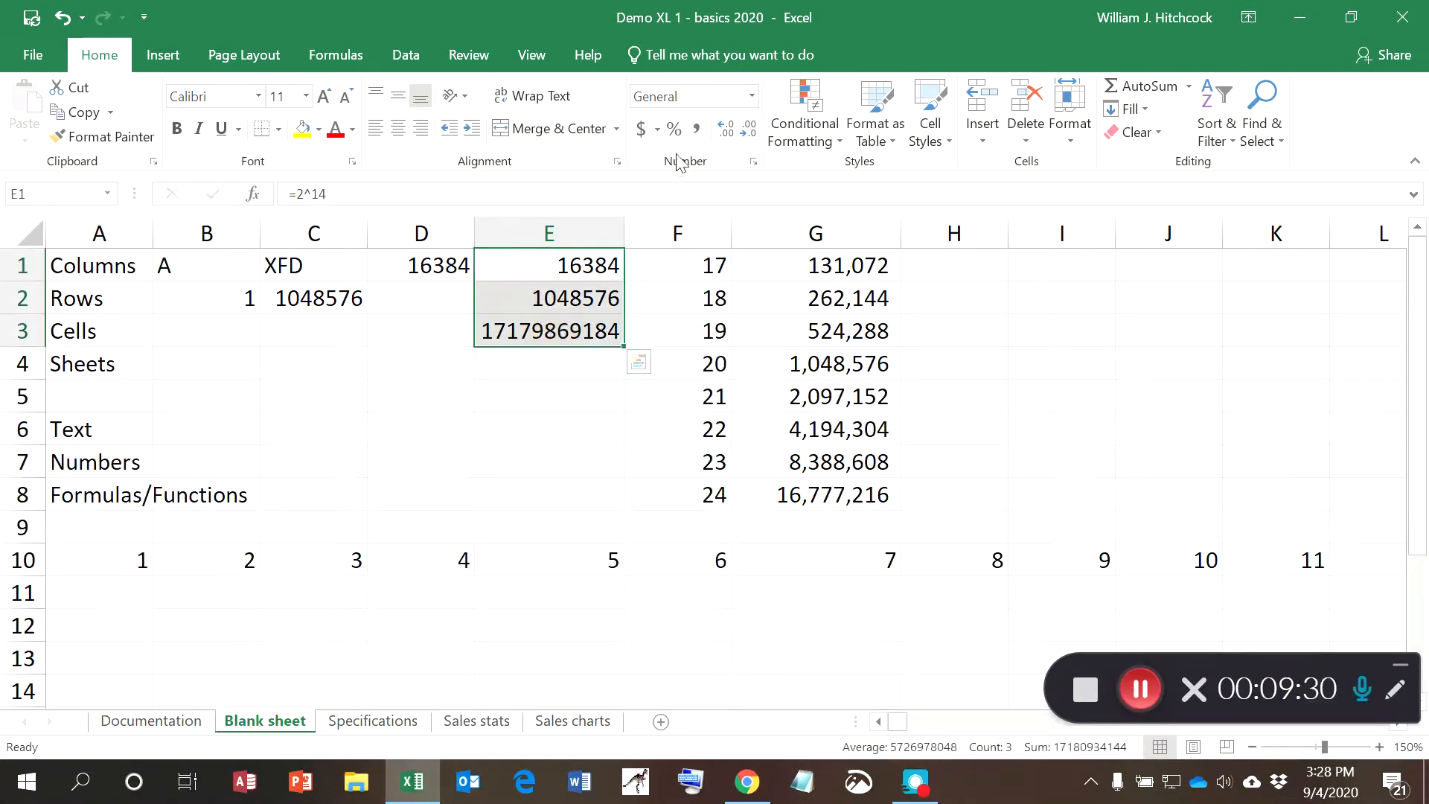
{"action": "left_click", "coordinate": [696, 132]}
{"action": "left_click", "coordinate": [748, 129]}
{"action": "left_click", "coordinate": [748, 129]}
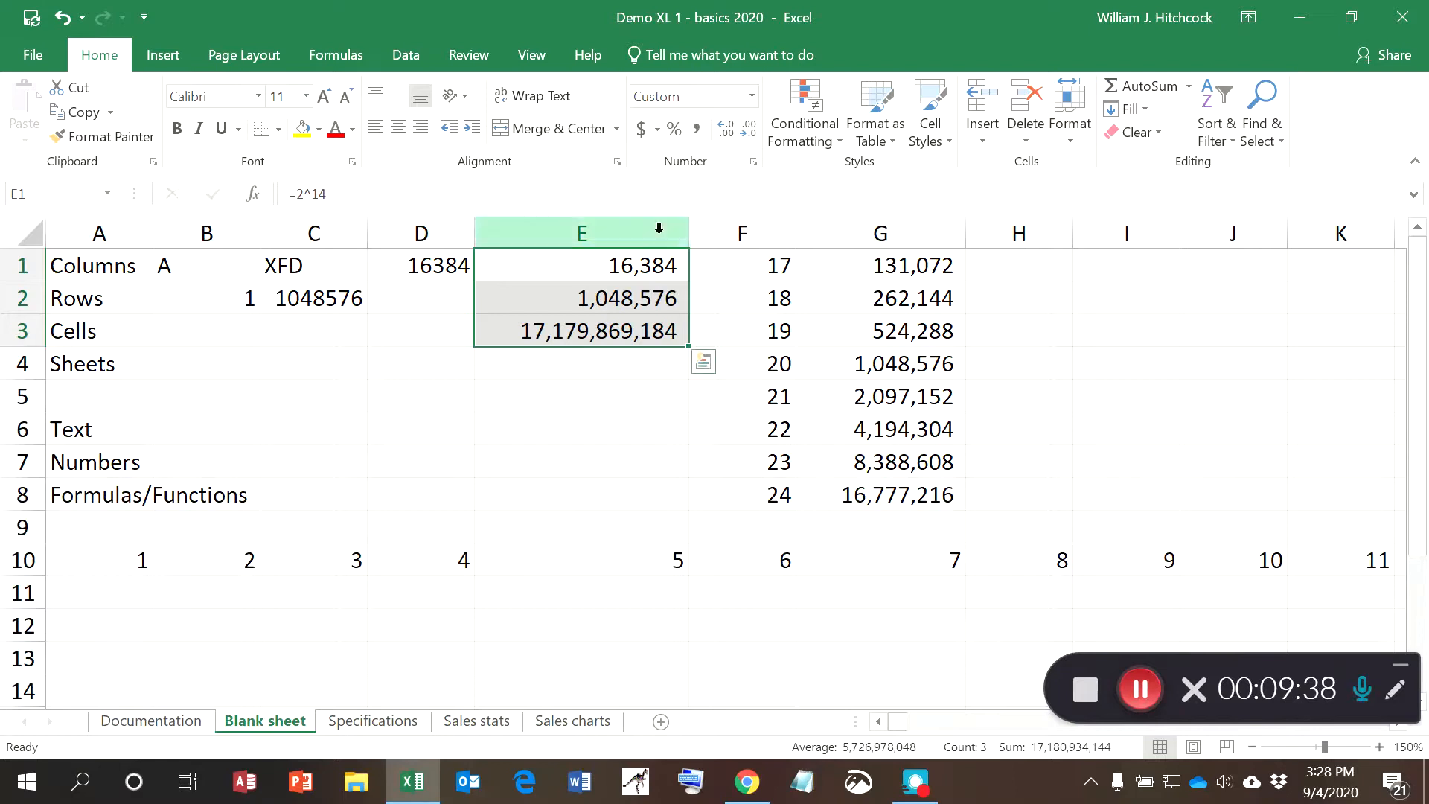
Express the cell count as a power of 2 by entering the formula =2^34 in cell D3.
{"action": "left_click", "coordinate": [511, 368]}
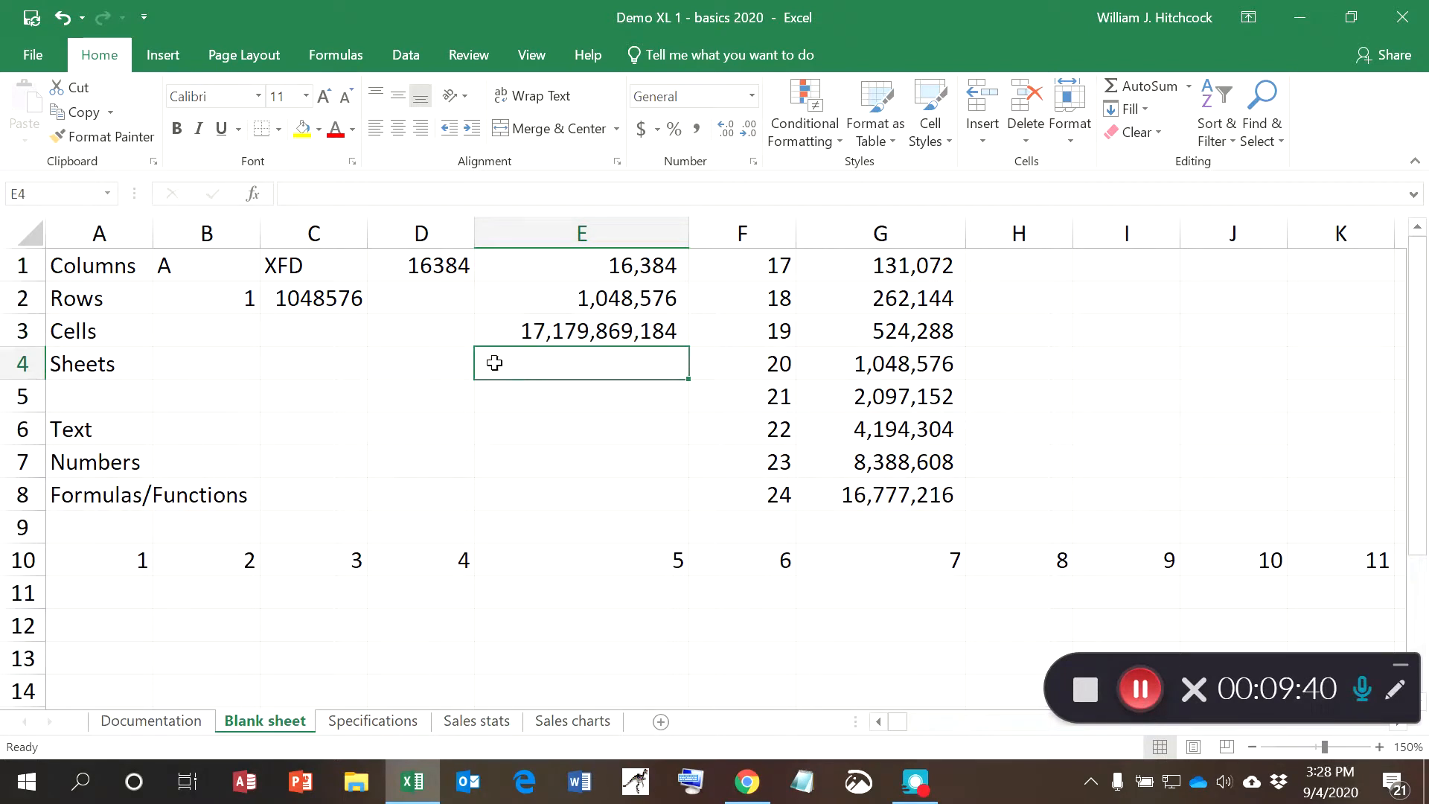
{"action": "left_click", "coordinate": [436, 331]}
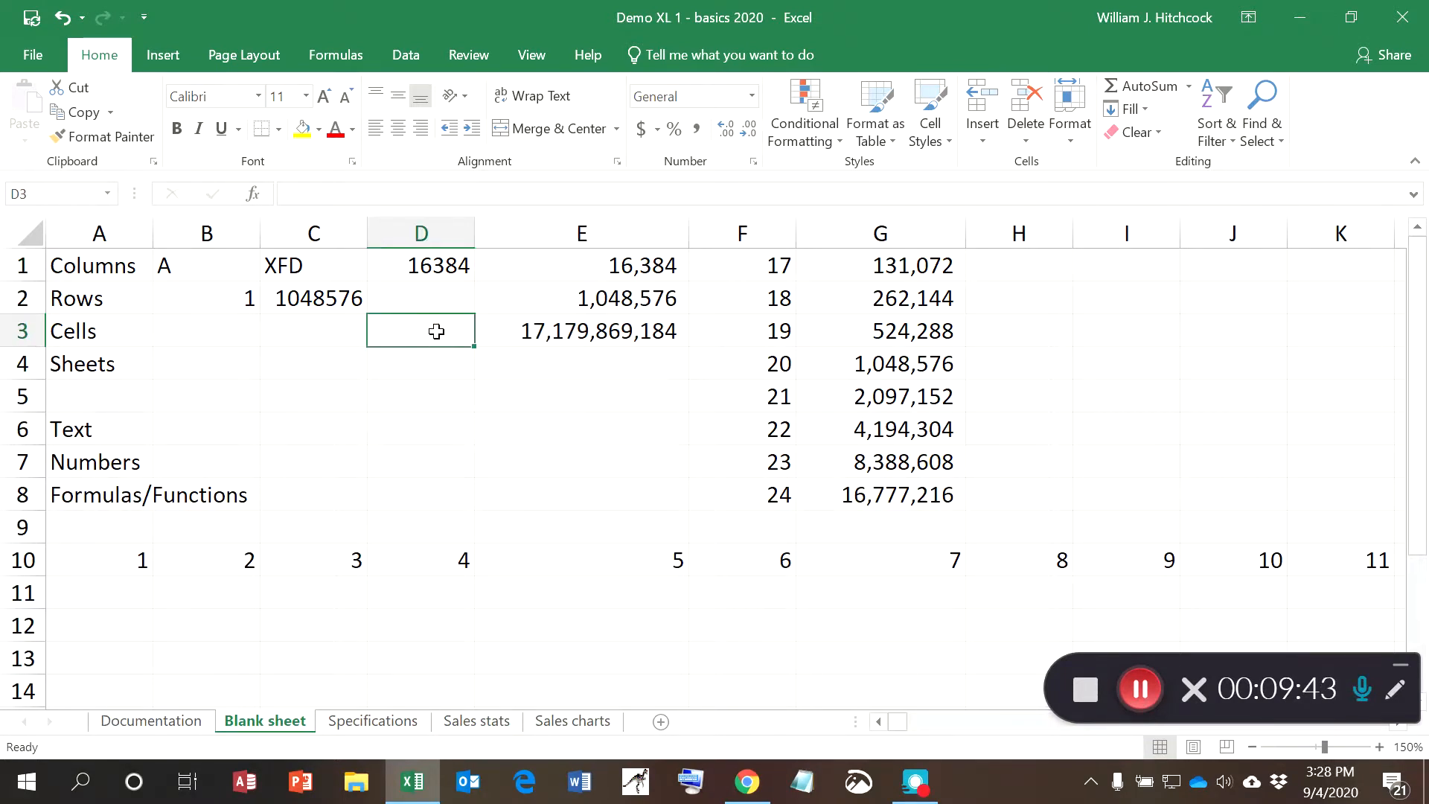
{"action": "type", "text": "="}
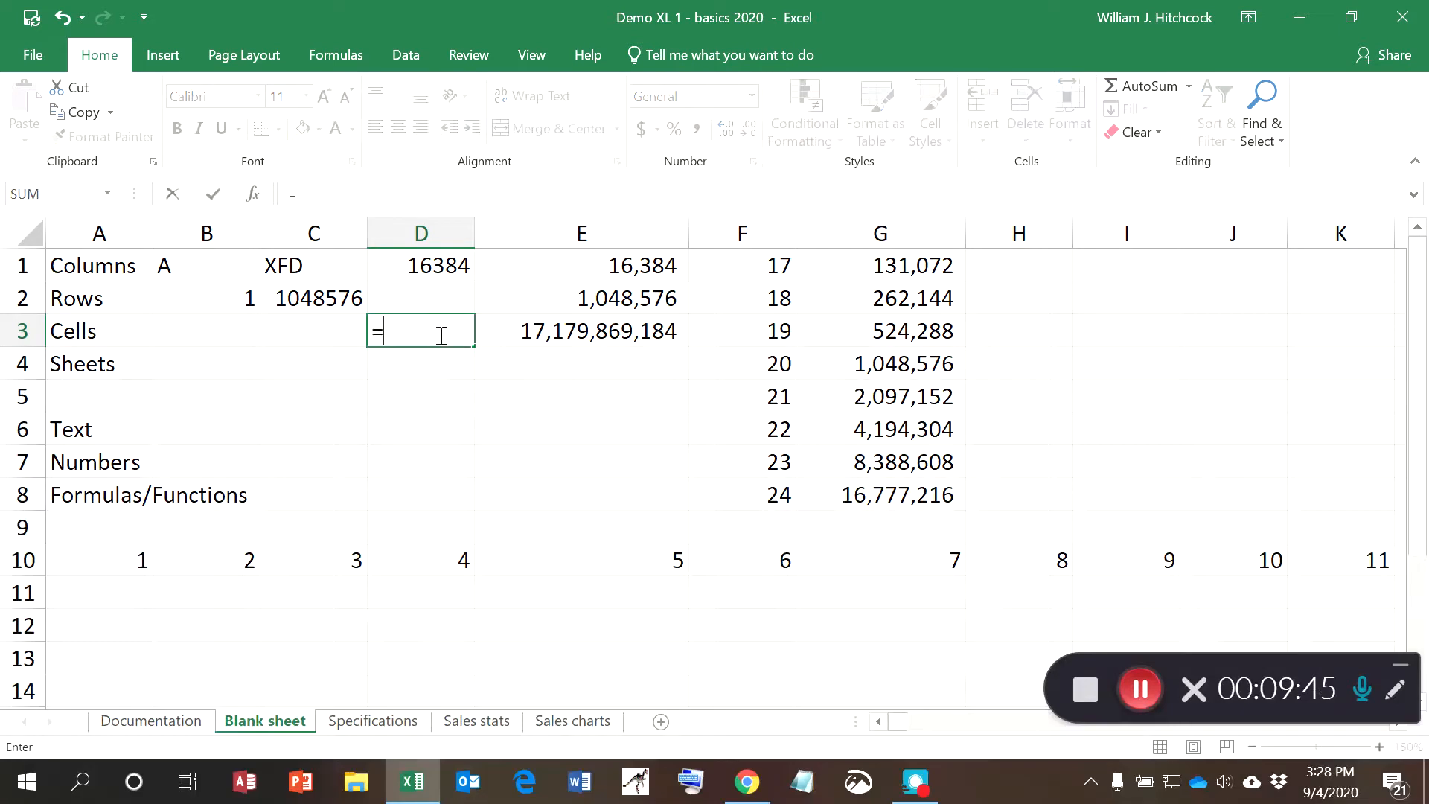
{"action": "type", "text": "2^34"}
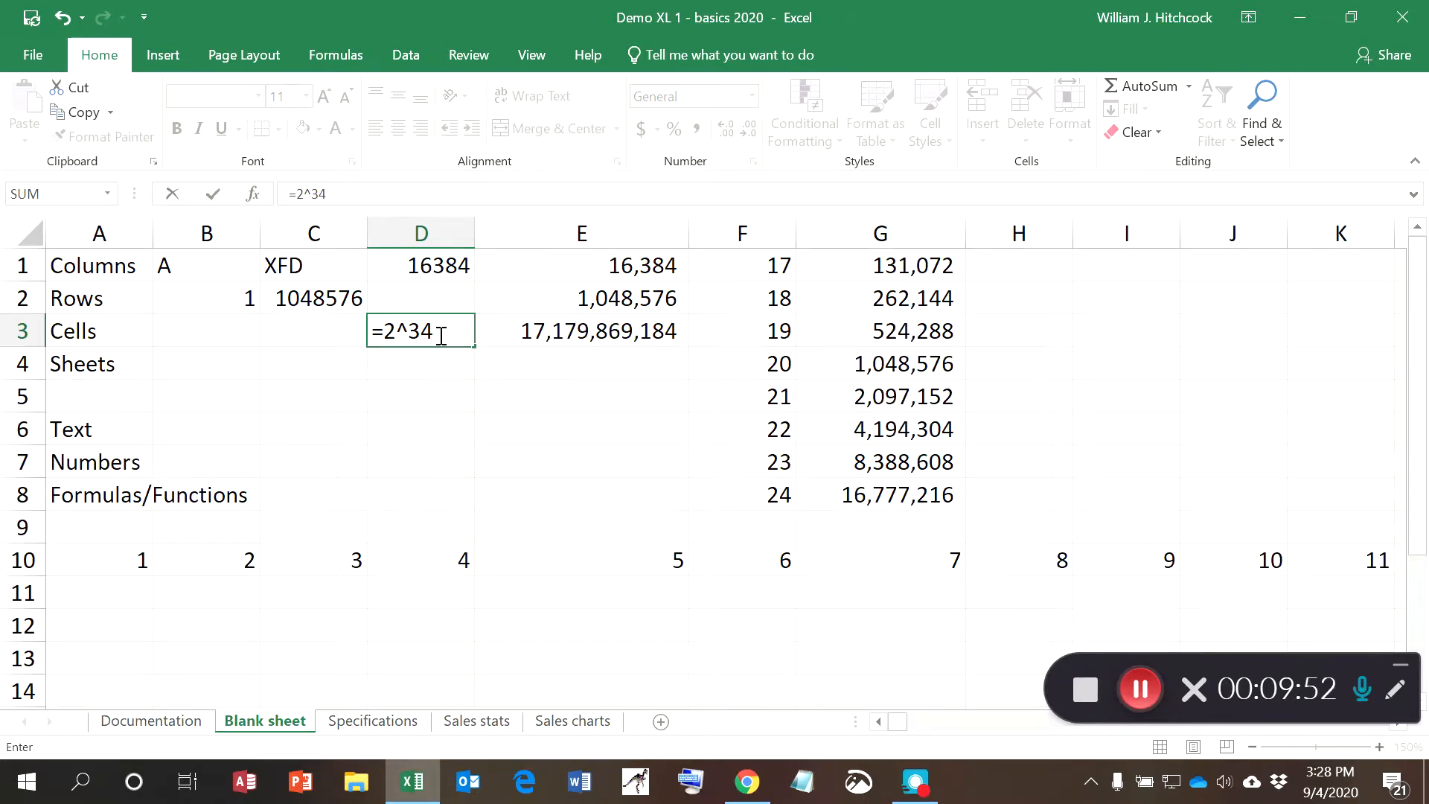
{"action": "key", "text": "Return"}
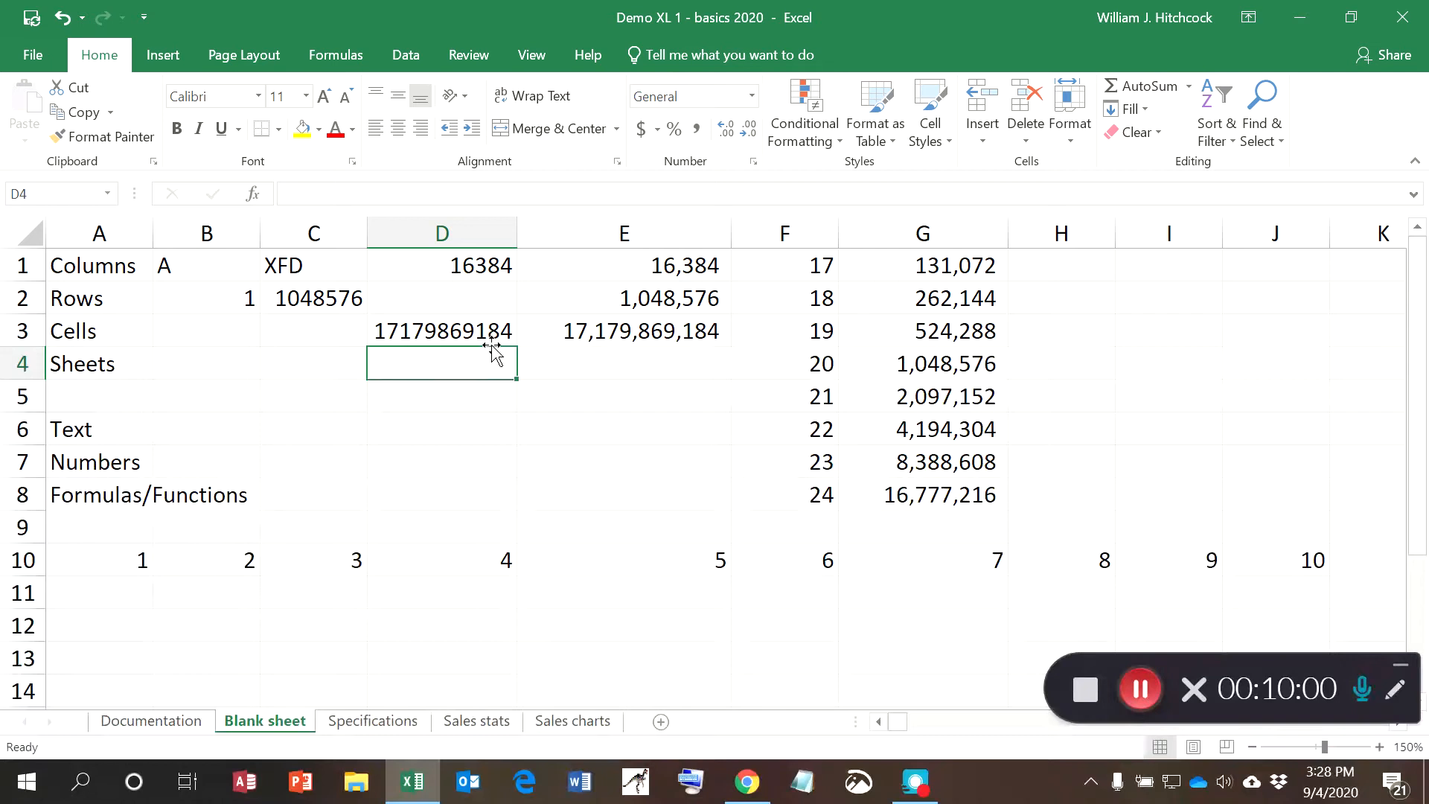
Enter 4 as the number of sheets in cell B4, and calculate the workbook's total cells in E4 with =E3*B4.
{"action": "left_click", "coordinate": [241, 364]}
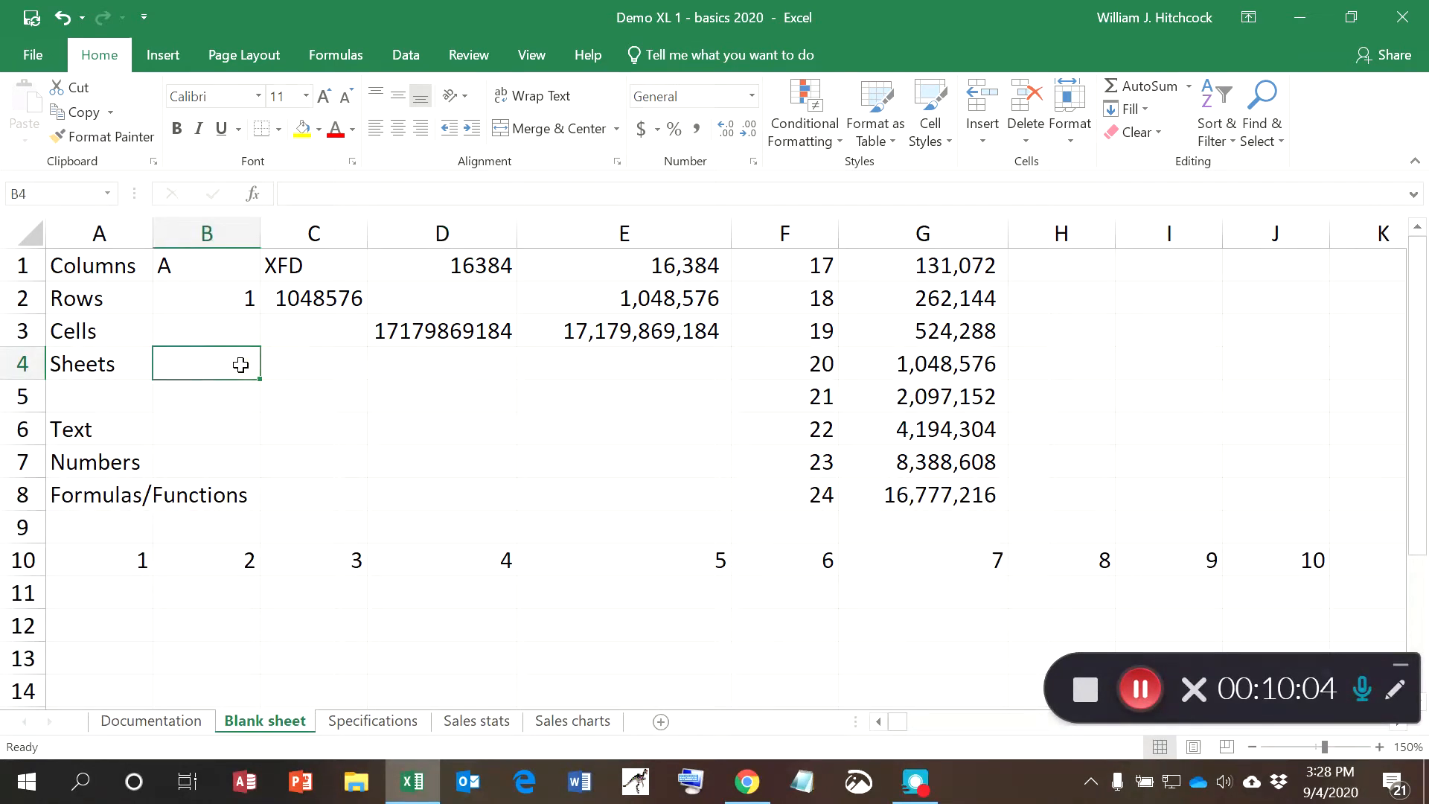
{"action": "type", "text": "4"}
{"action": "key", "text": "Tab"}
{"action": "key", "text": "Tab"}
{"action": "key", "text": "Tab"}
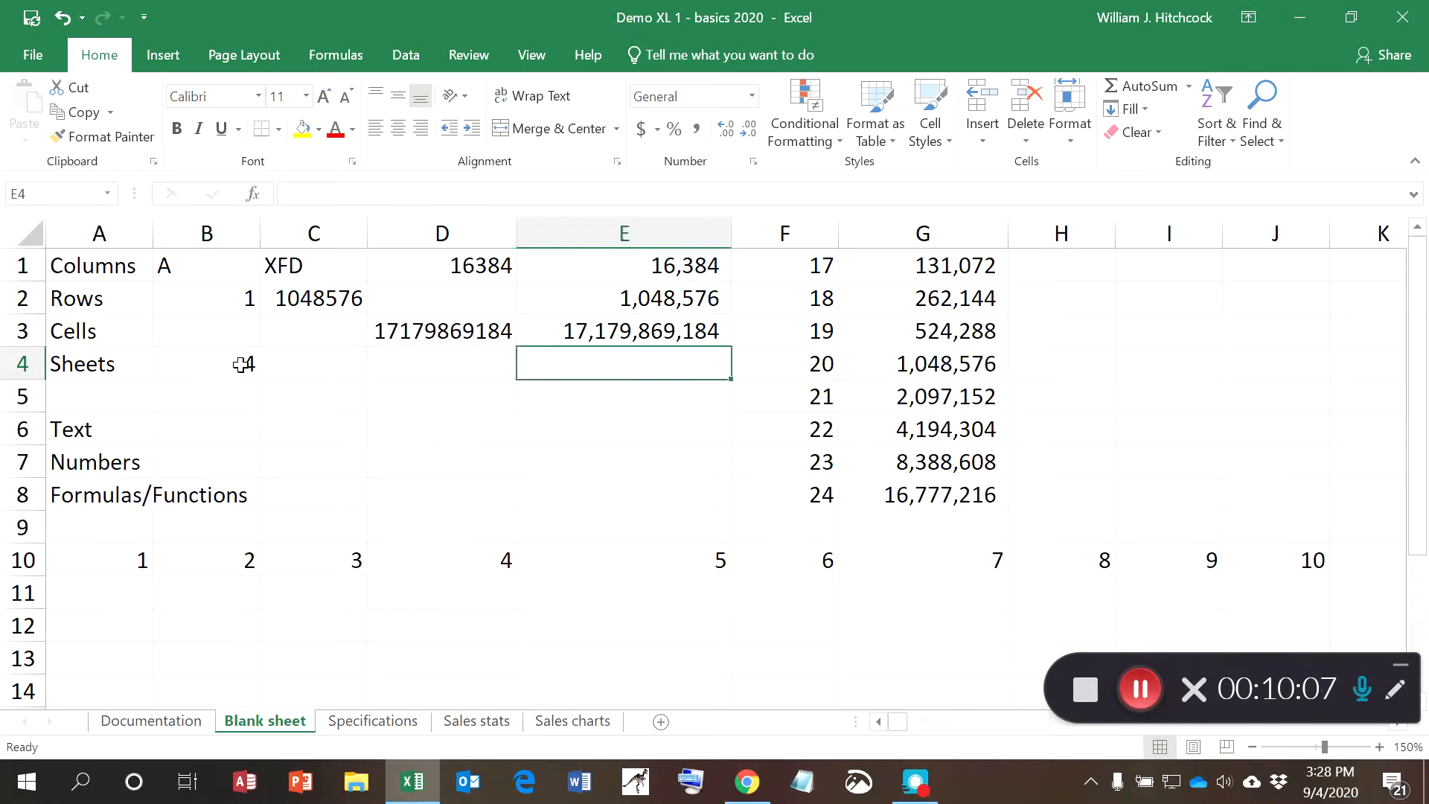
{"action": "type", "text": "="}
{"action": "key", "text": "Up"}
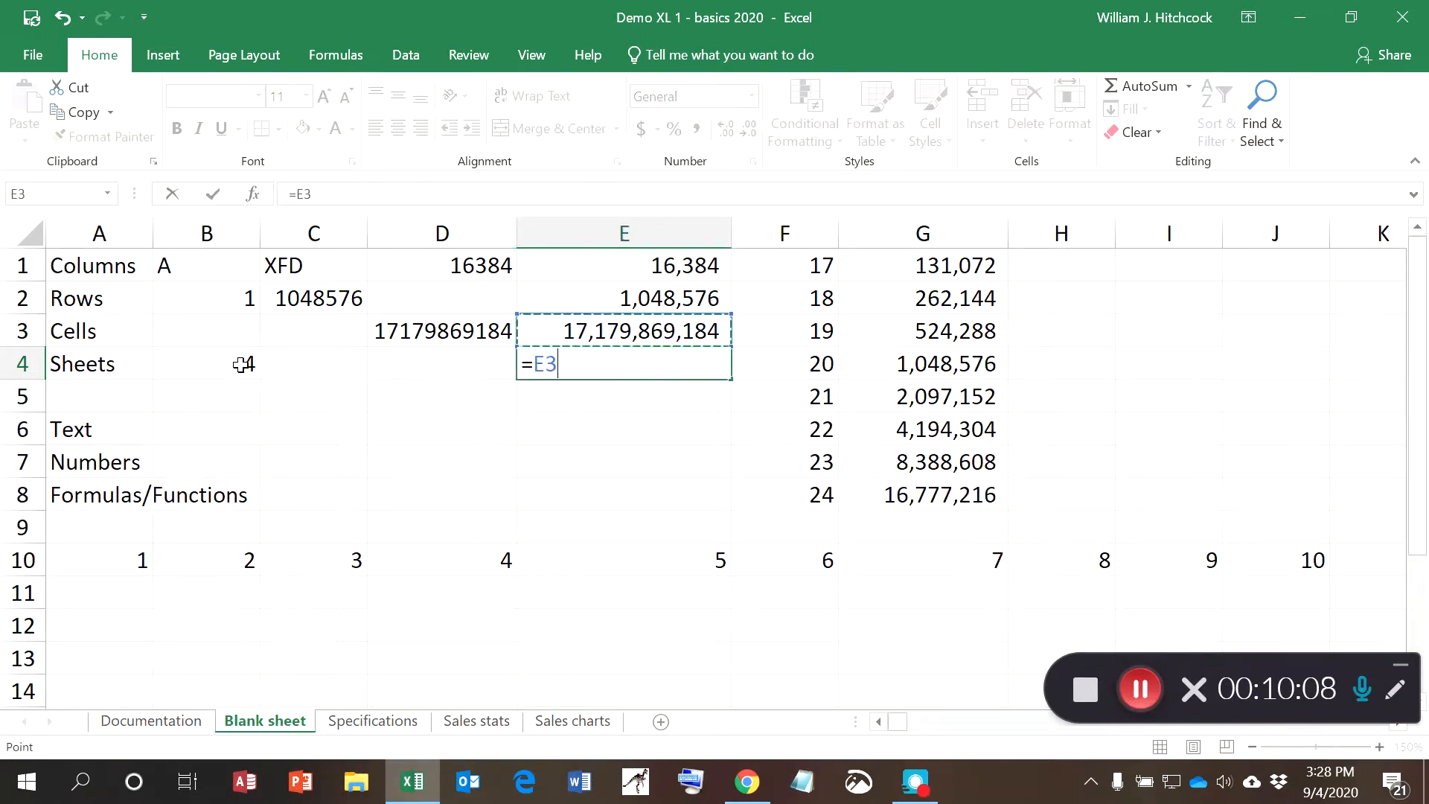
{"action": "type", "text": "*"}
{"action": "key", "text": "Left"}
{"action": "key", "text": "Left"}
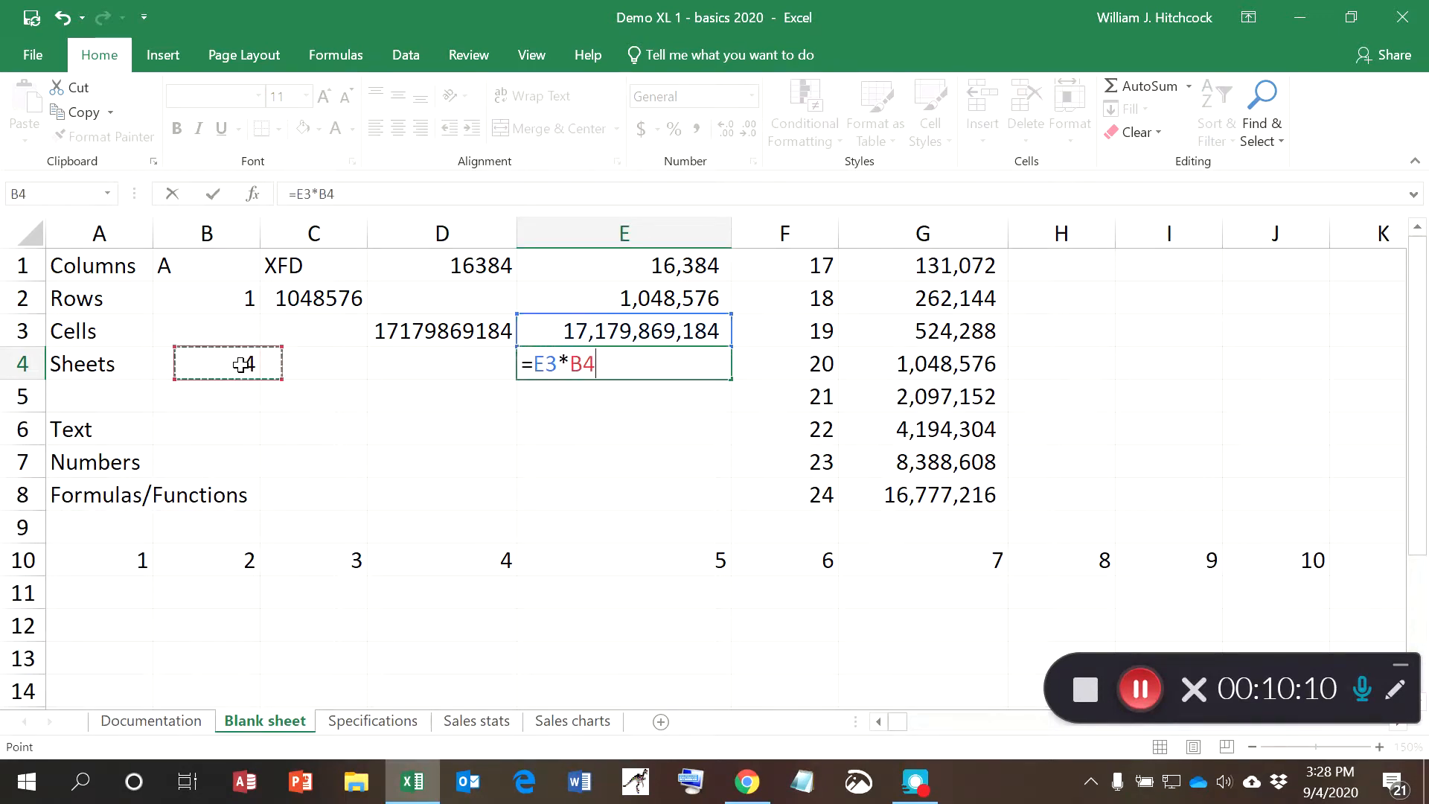
{"action": "key", "text": "Return"}
{"action": "key", "text": "Up"}
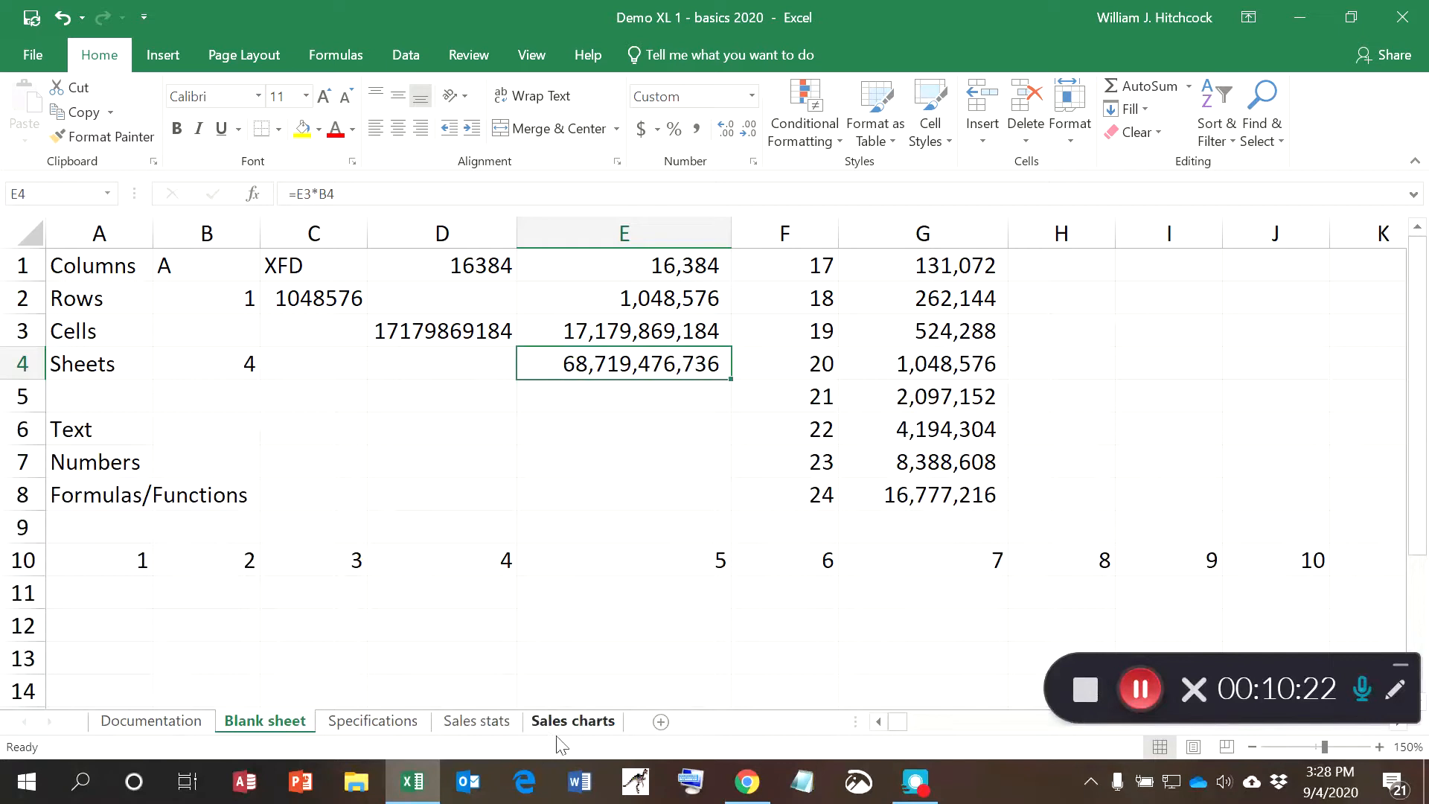
Change the number of sheets in cell B4 to 5.
{"action": "left_click", "coordinate": [225, 352]}
{"action": "type", "text": "5"}
{"action": "key", "text": "Return"}
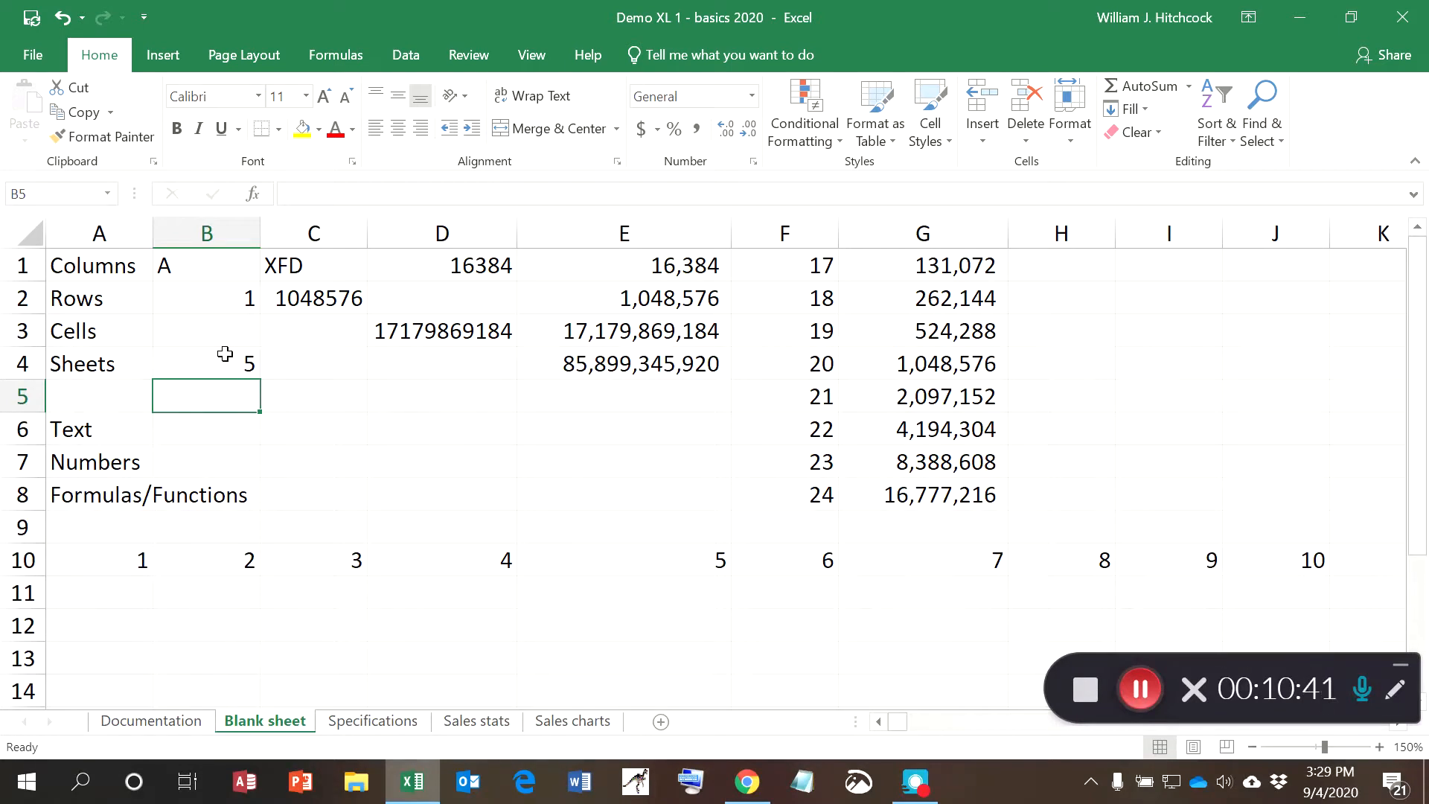
Delete the whole of row 10, which holds the column numbering.
{"action": "key", "text": "Down"}
{"action": "key", "text": "Down"}
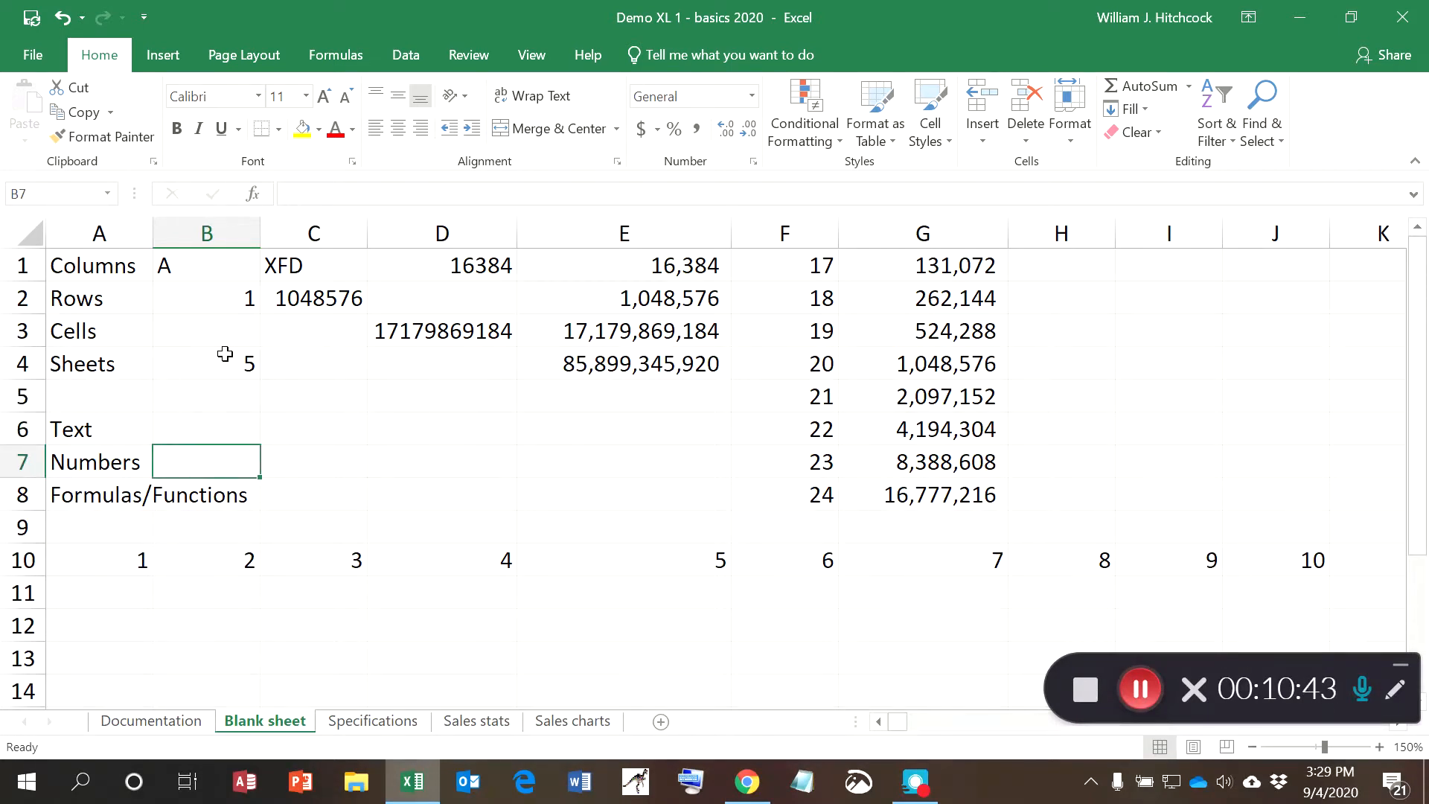
{"action": "key", "text": "Down"}
{"action": "key", "text": "Down"}
{"action": "key", "text": "Down"}
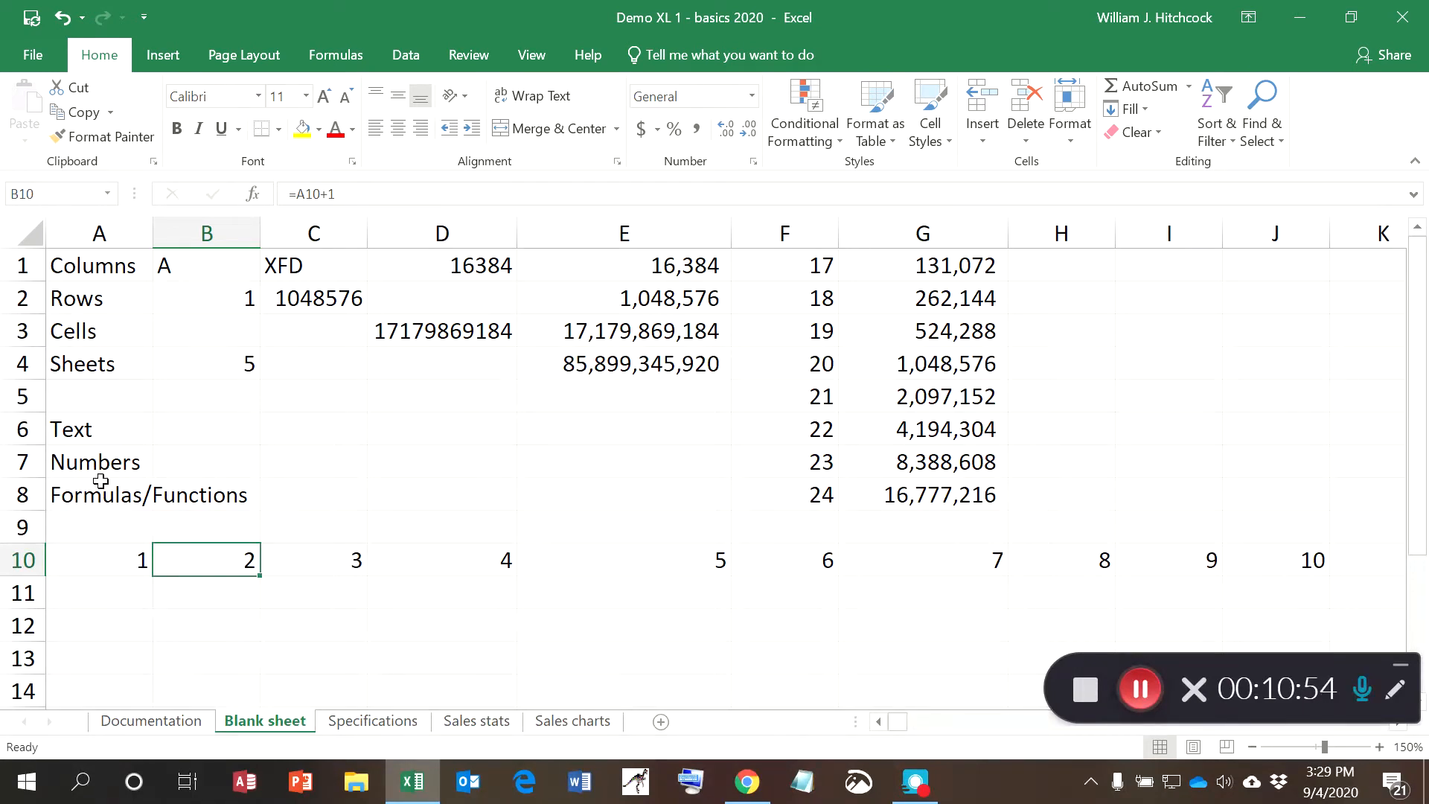
{"action": "left_click", "coordinate": [19, 560]}
{"action": "right_click", "coordinate": [19, 560]}
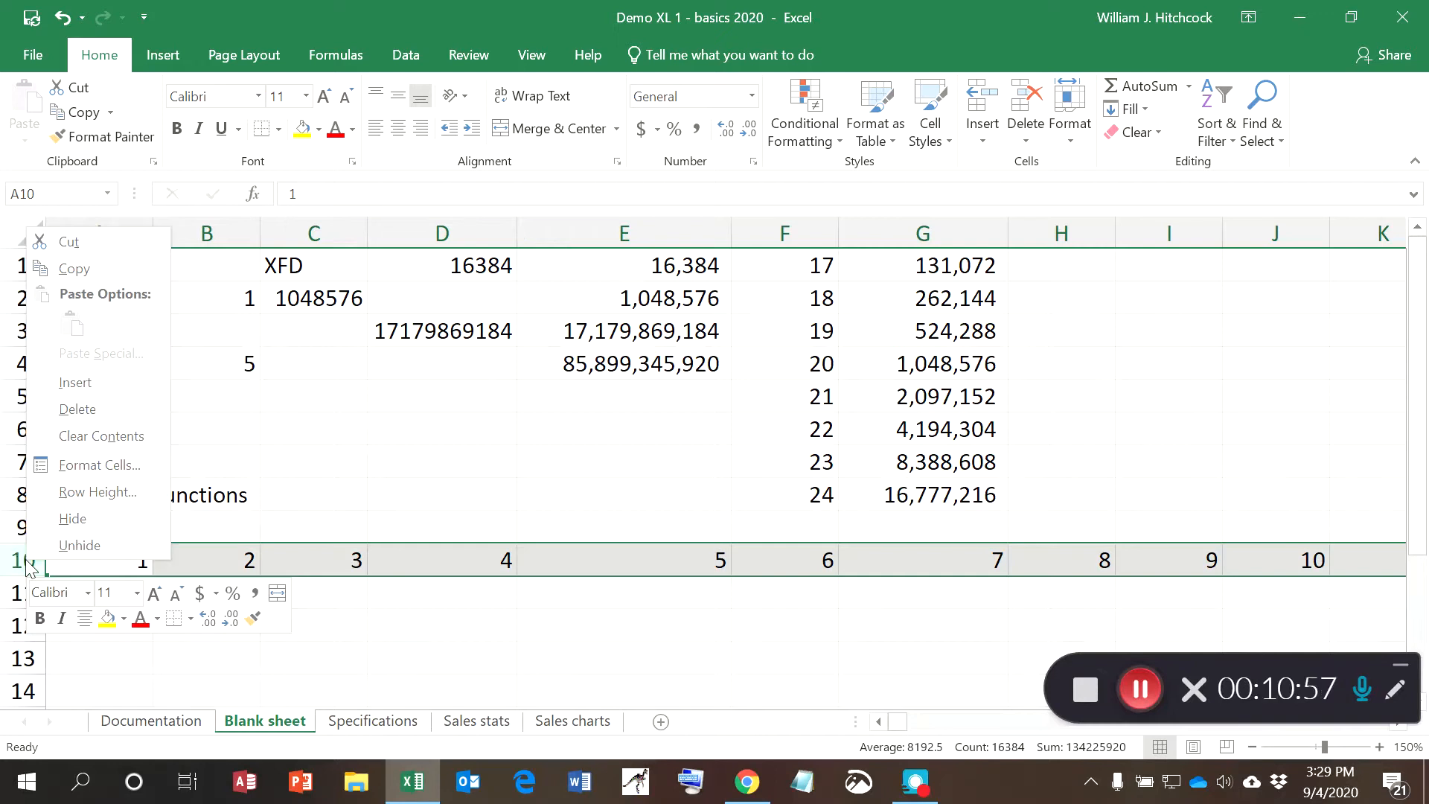
{"action": "left_click", "coordinate": [69, 408]}
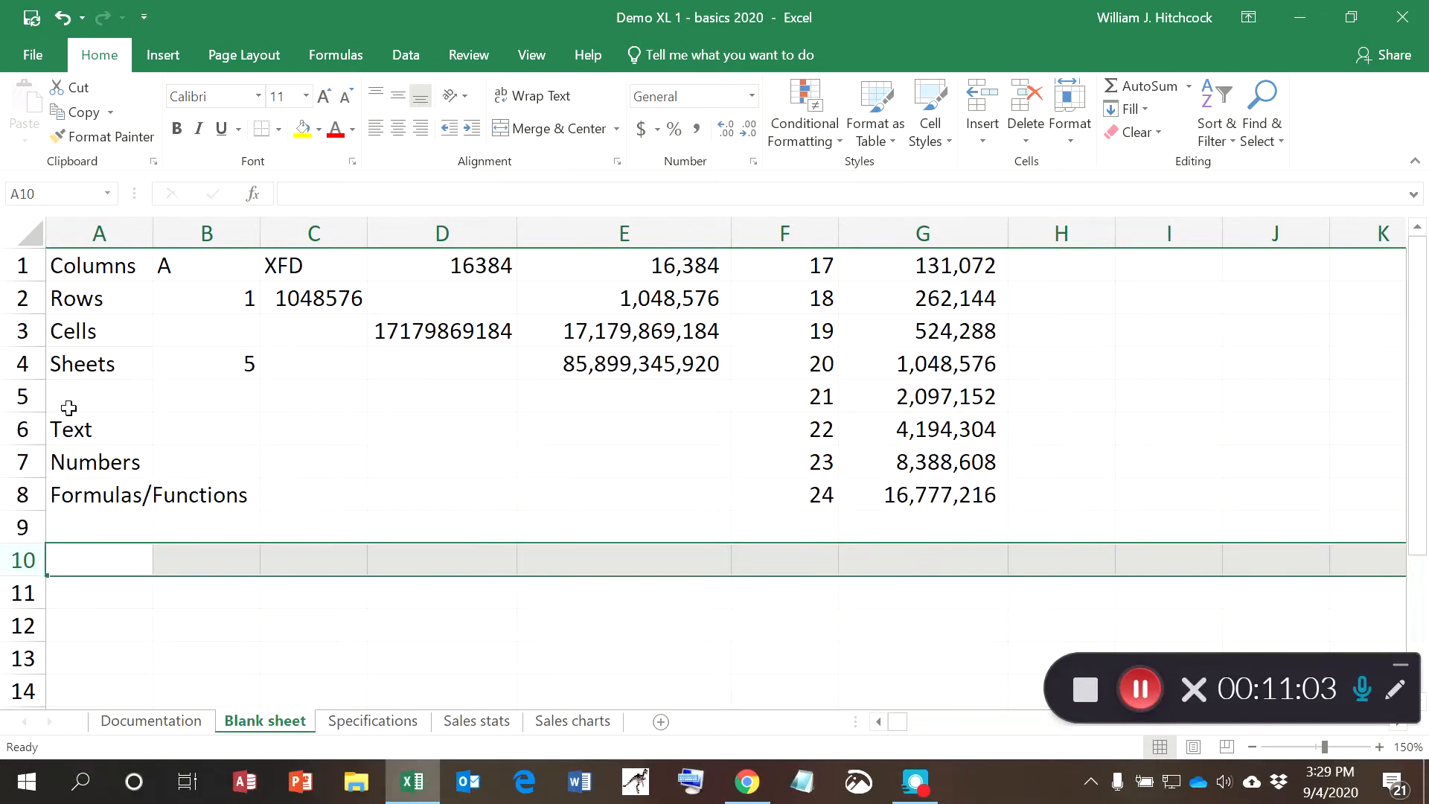
Rename the Blank sheet worksheet as "cols rows cells" and return to cell A1.
{"action": "right_click", "coordinate": [269, 723]}
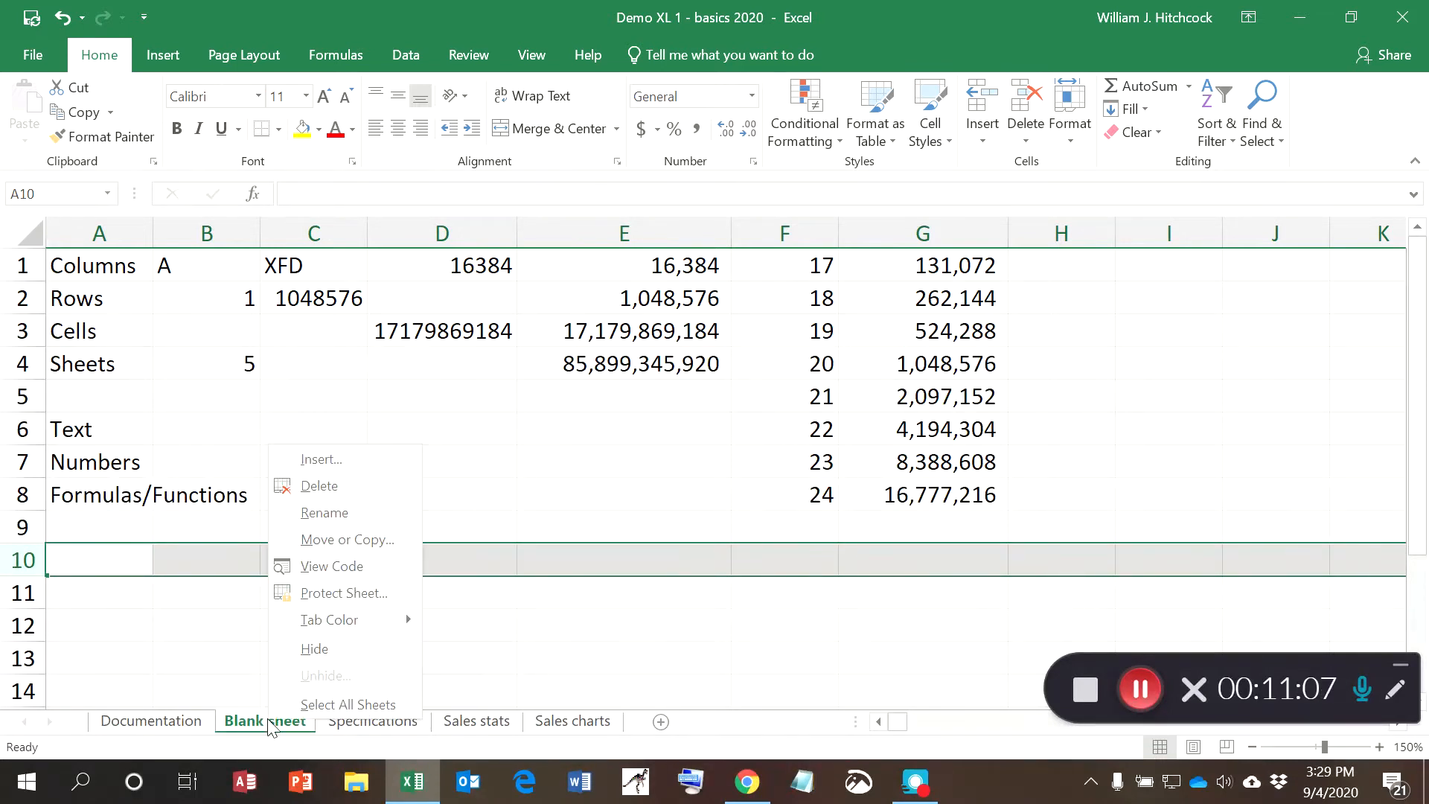
{"action": "left_click", "coordinate": [327, 513]}
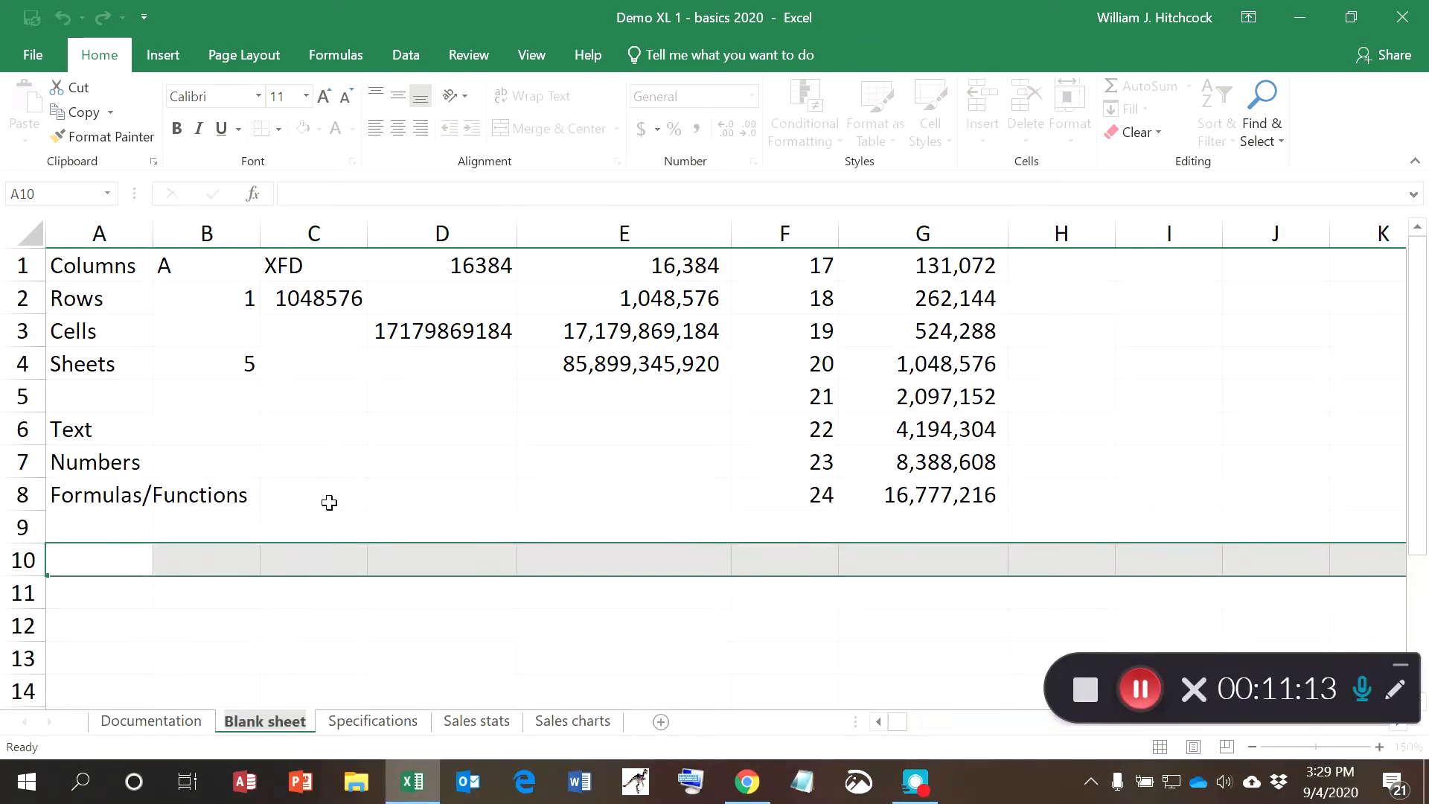
{"action": "type", "text": "cols rows cells"}
{"action": "key", "text": "Return"}
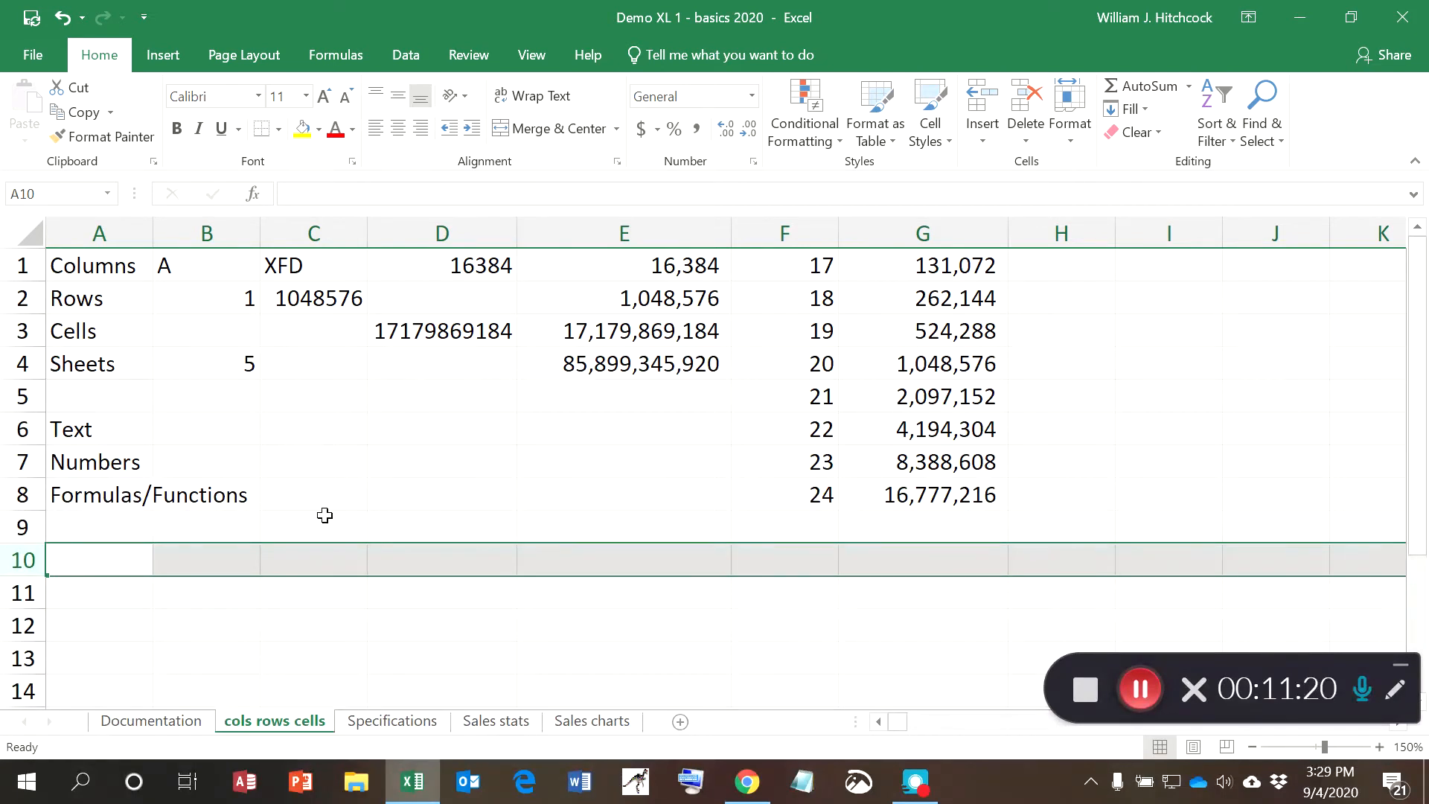
{"action": "key", "text": "ctrl+Home"}
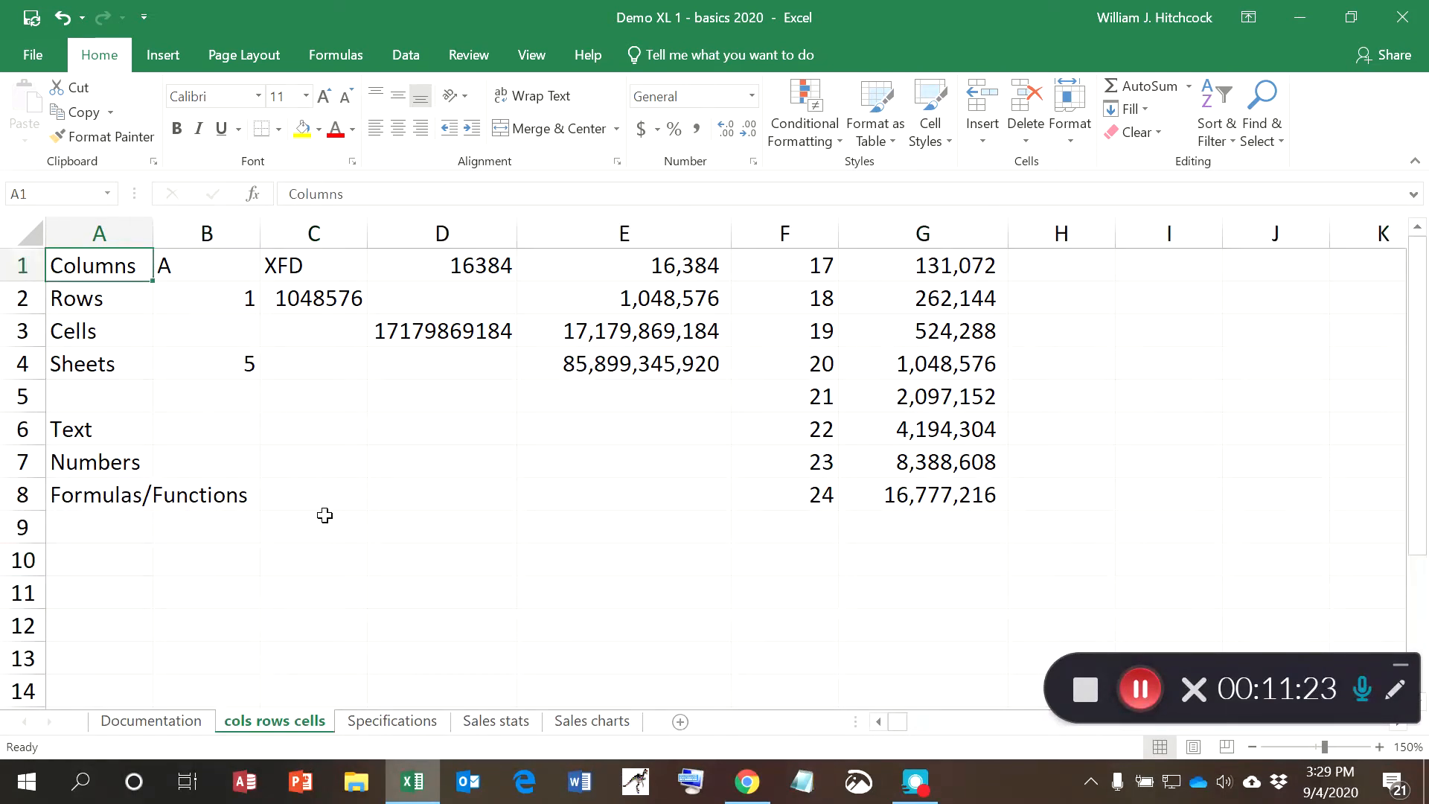